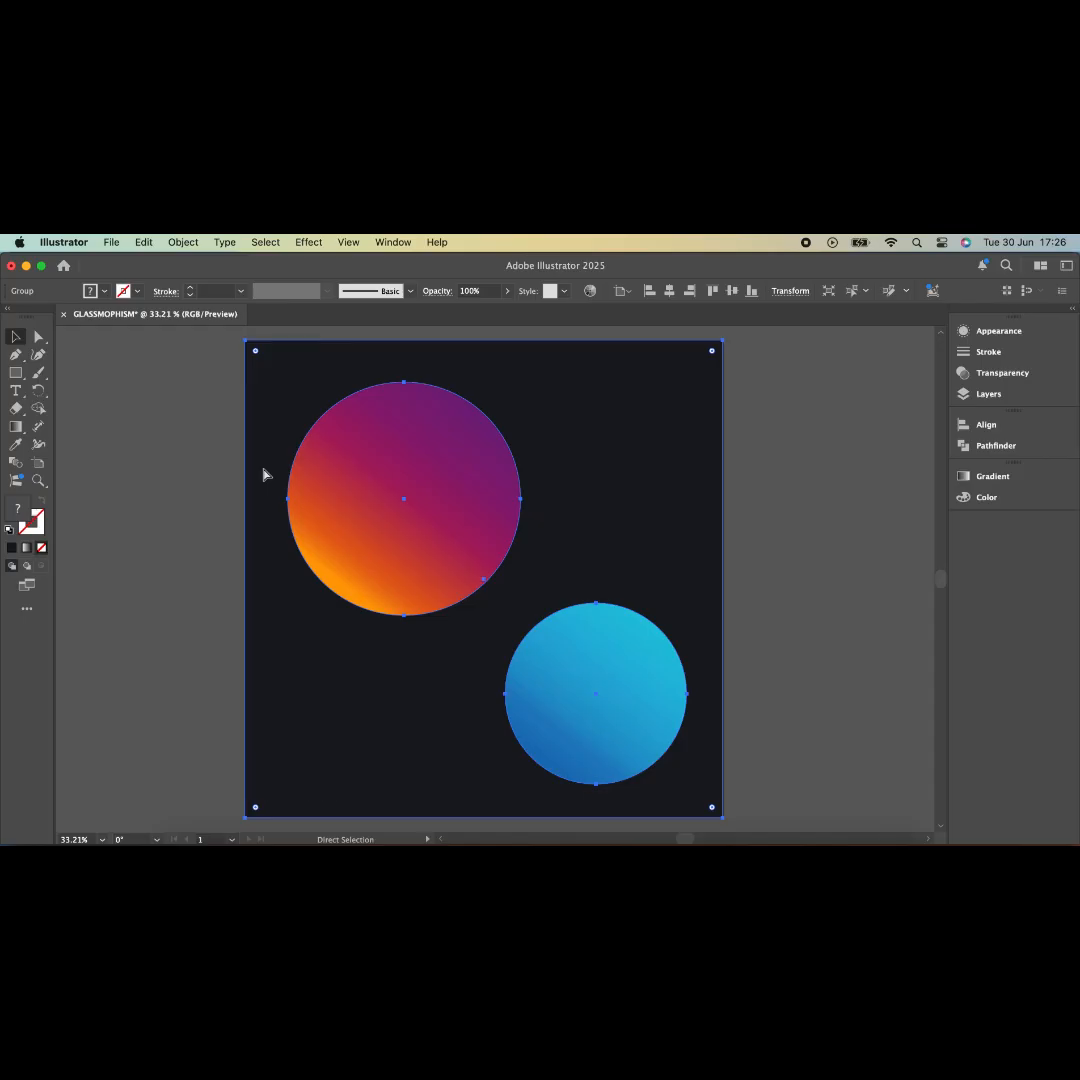
- Test-move the background-and-circles group to the right, then undo the move
key(v)
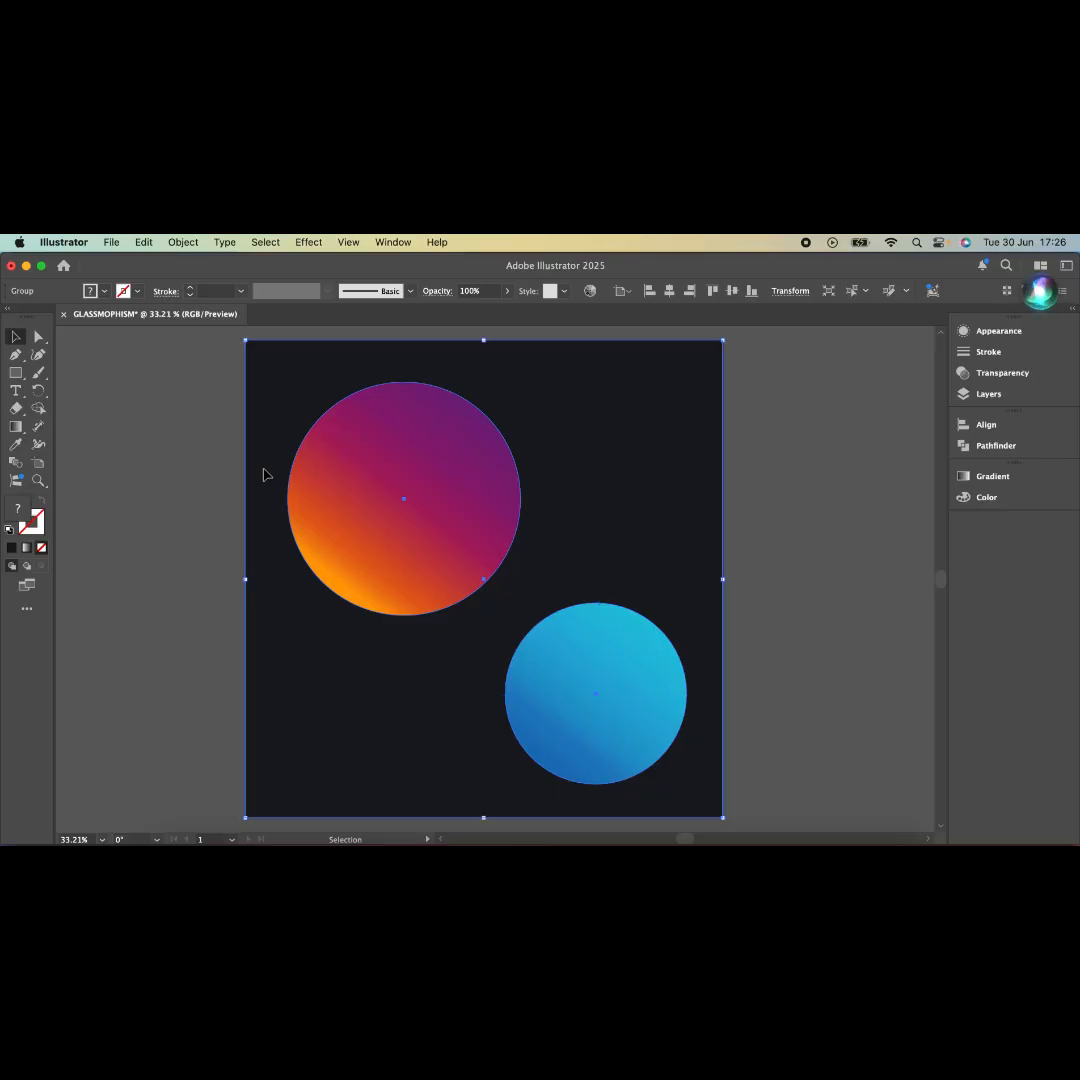
drag(264, 474, 436, 481)
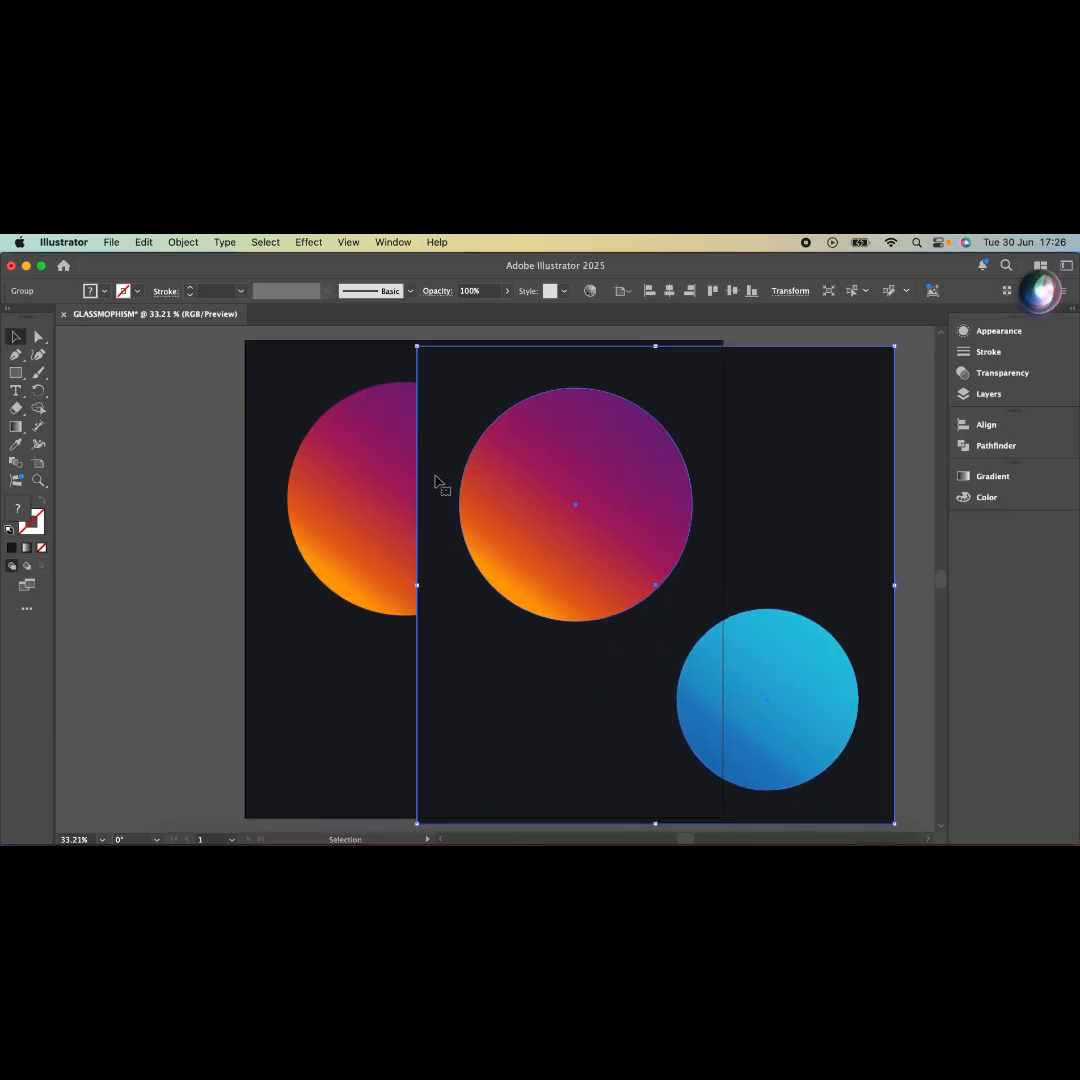
key(super+z)
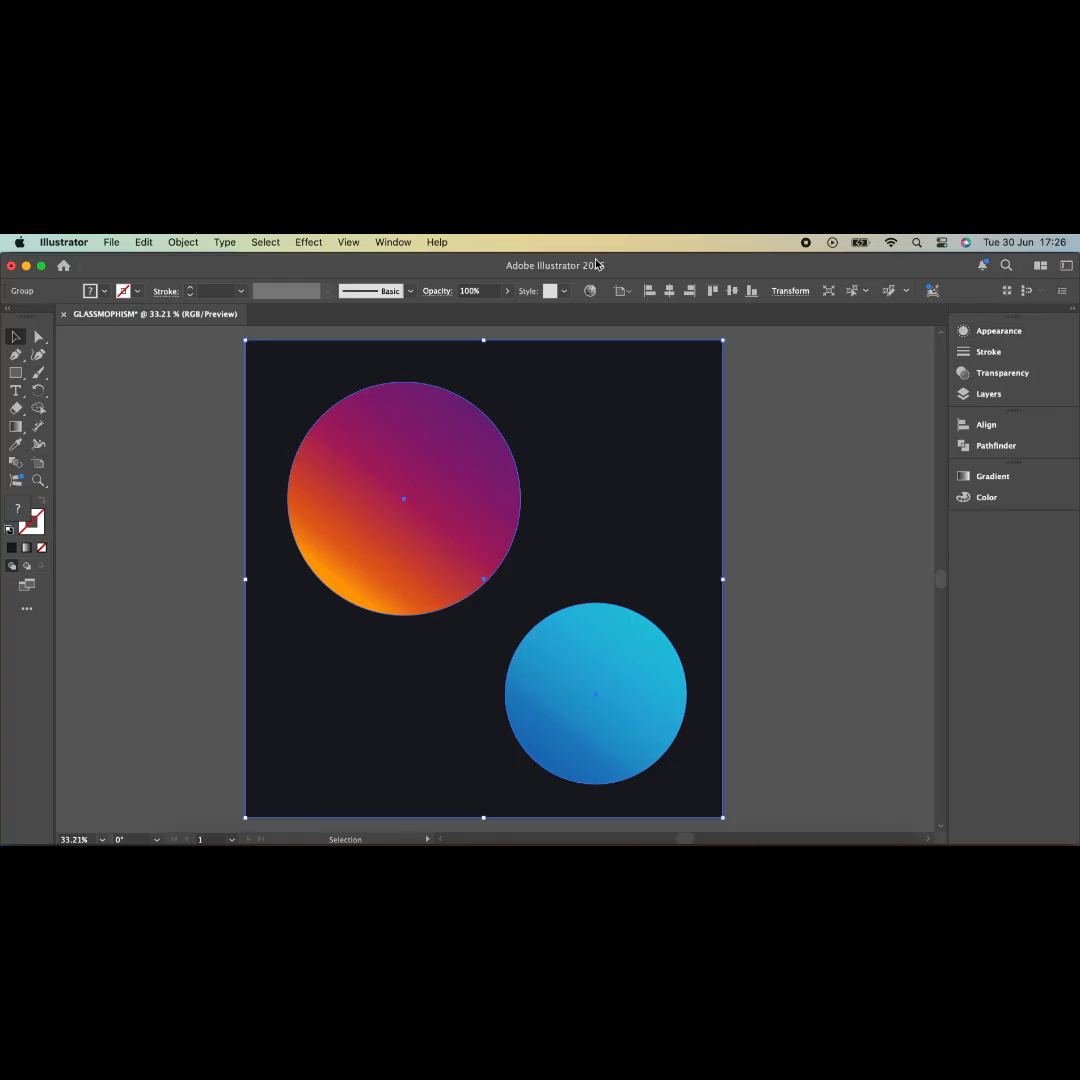
- Apply a 70-pixel Gaussian Blur to the background-and-circles group from the Appearance panel
click(393, 243)
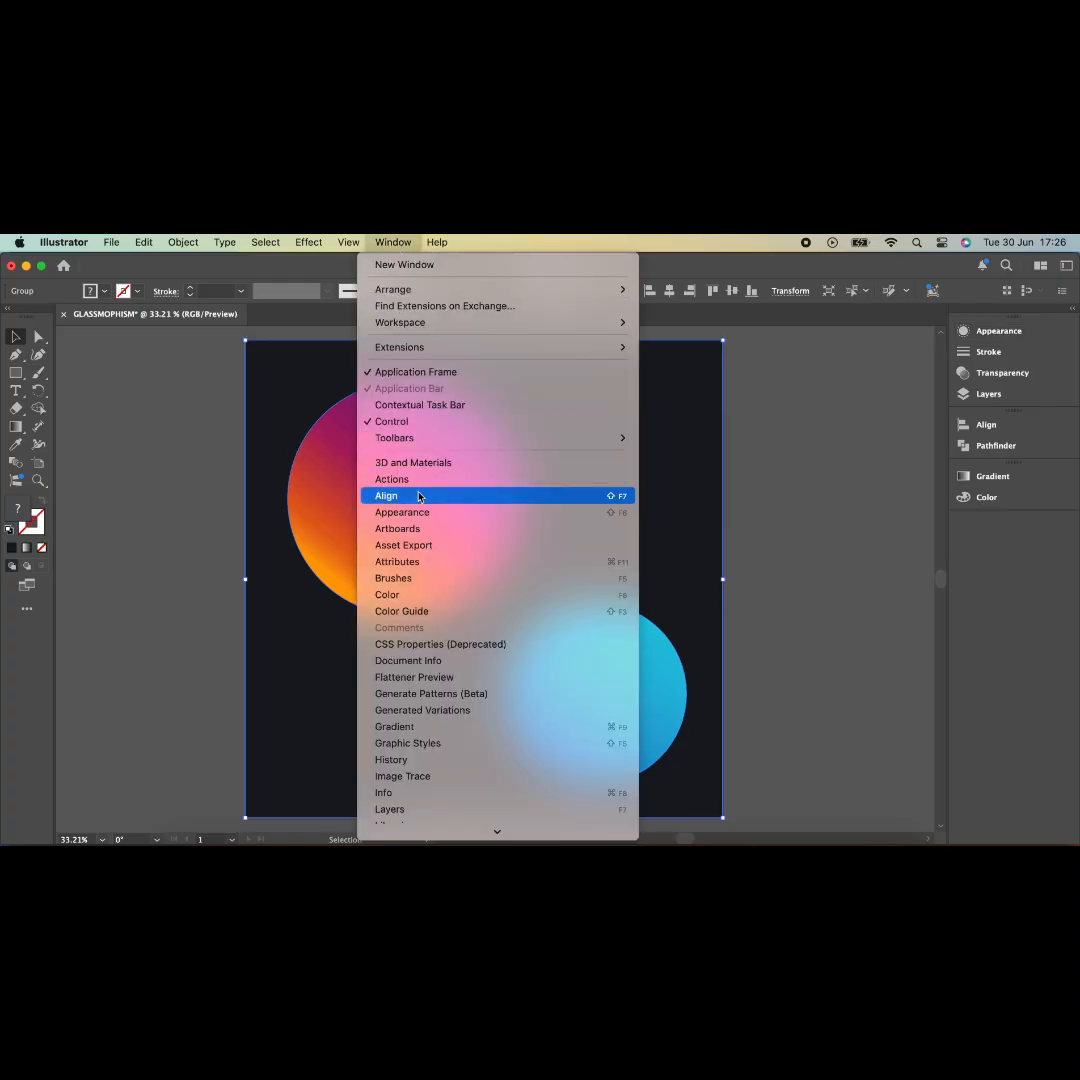
click(991, 340)
click(991, 340)
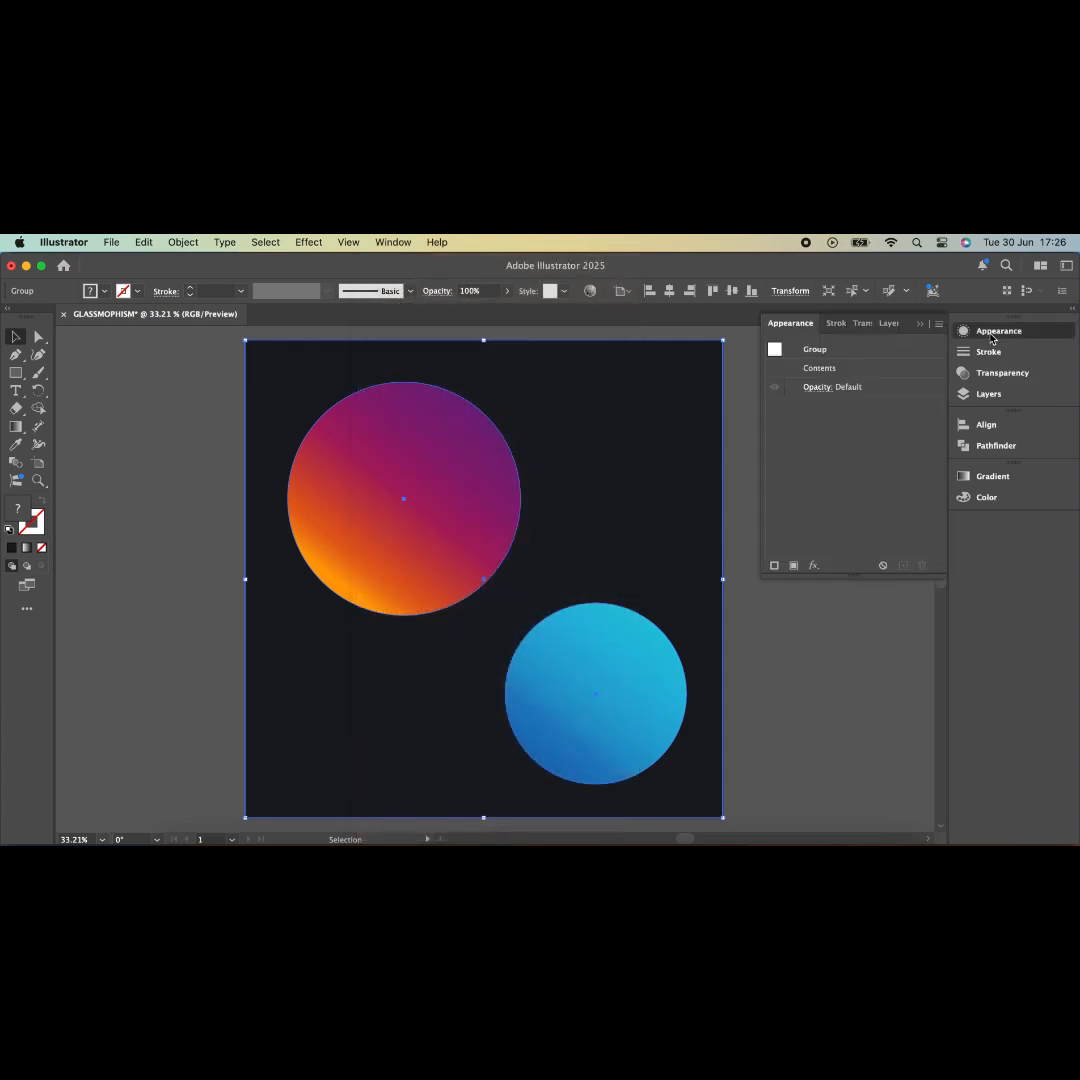
click(815, 567)
mouse_move(818, 573)
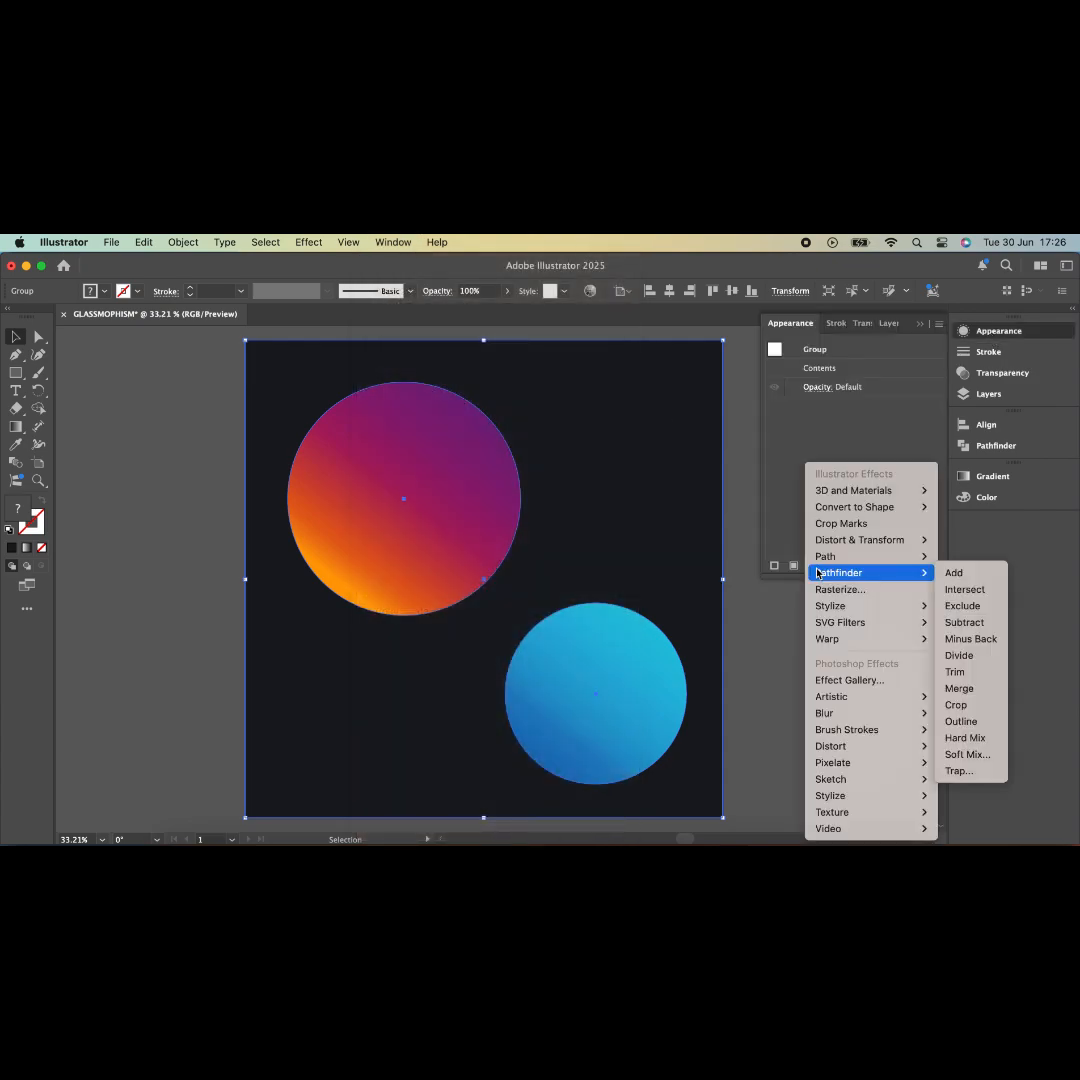
mouse_move(875, 713)
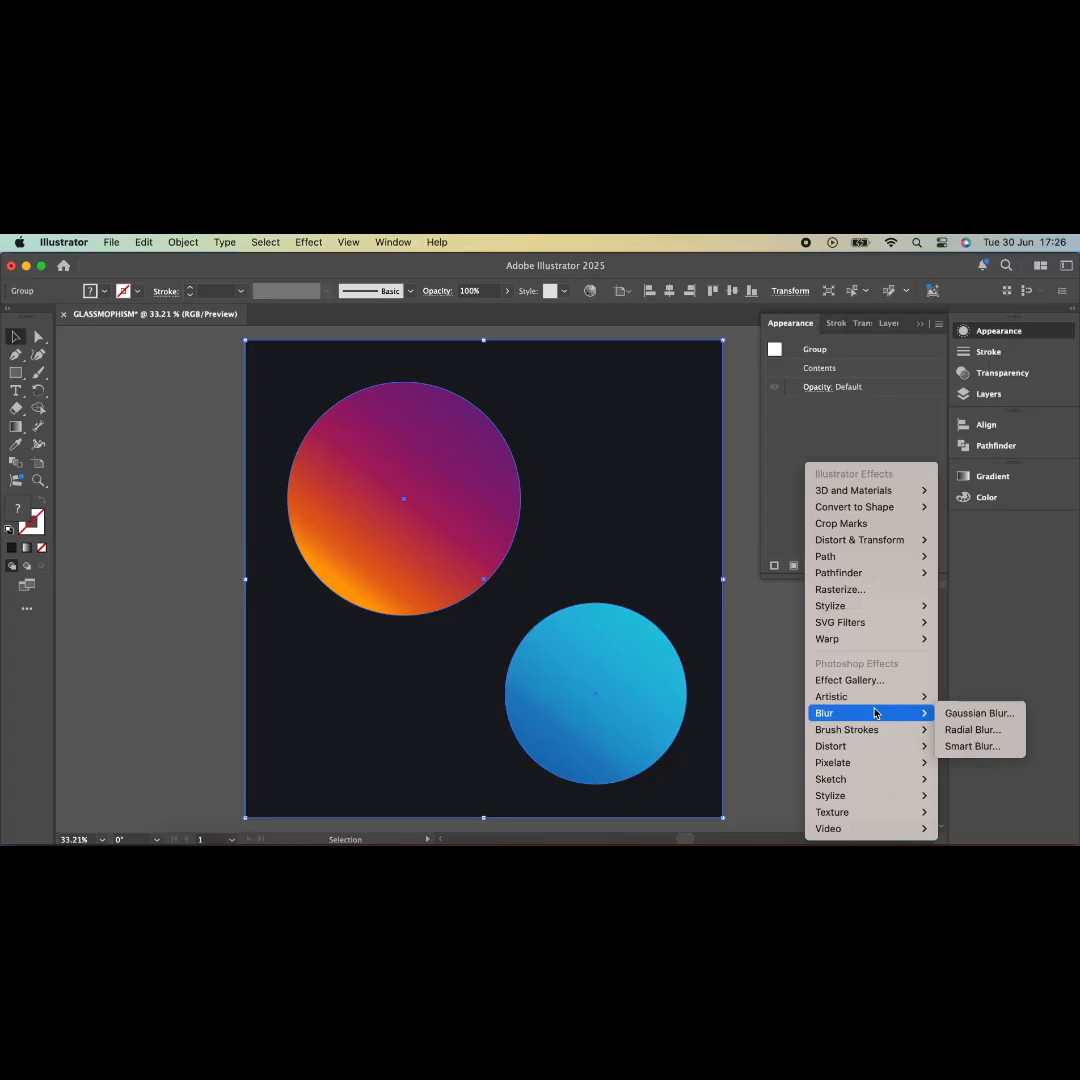
click(961, 713)
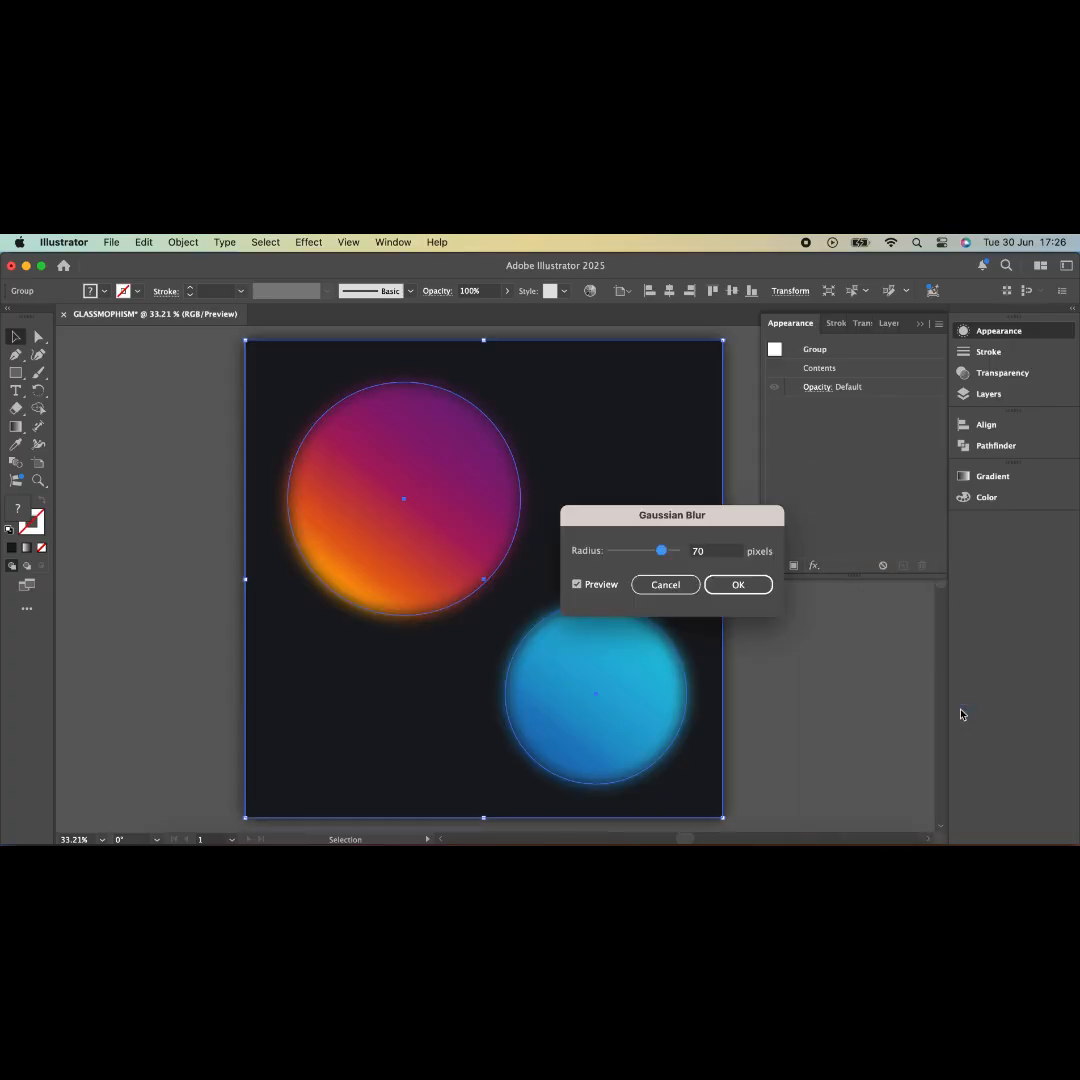
click(727, 588)
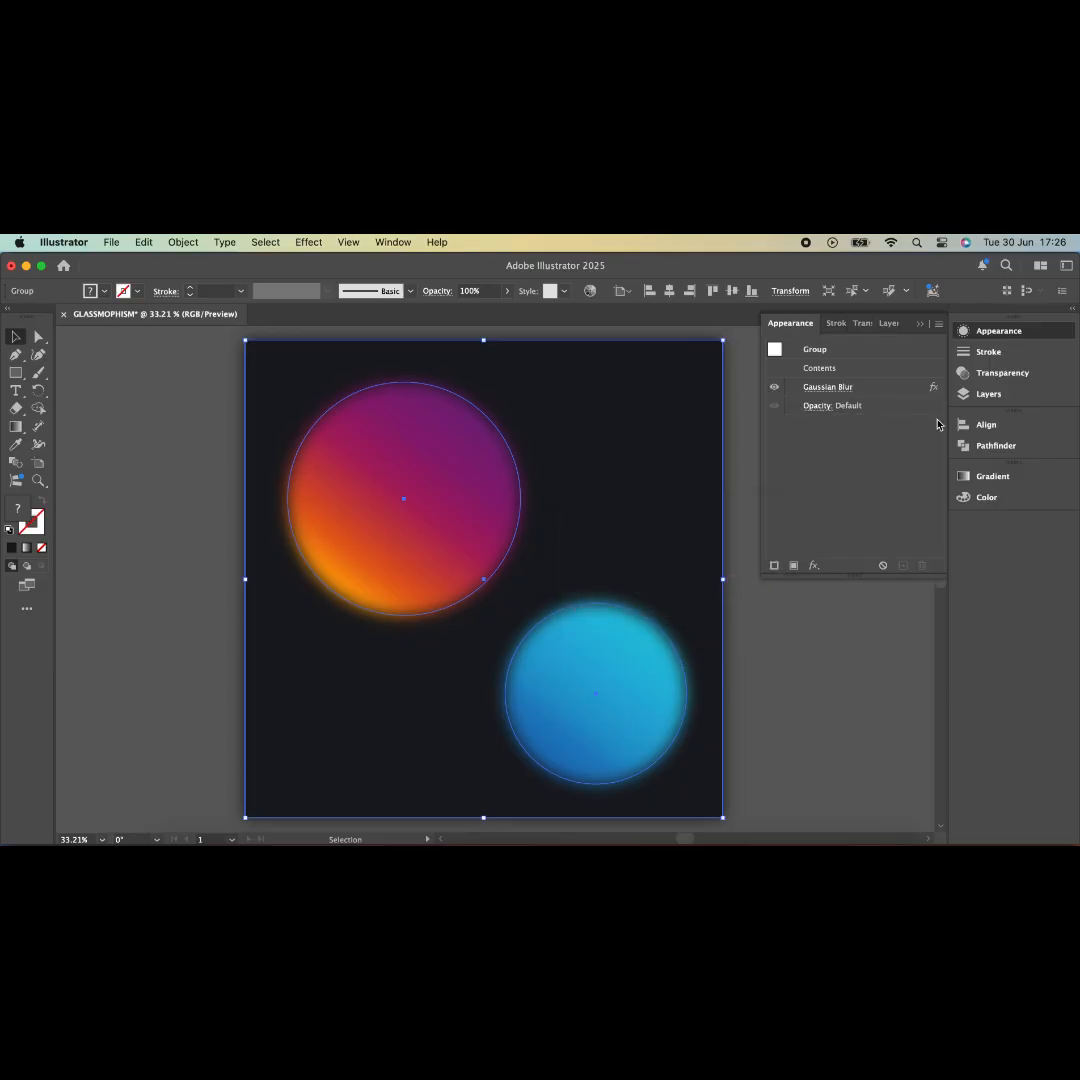
click(814, 565)
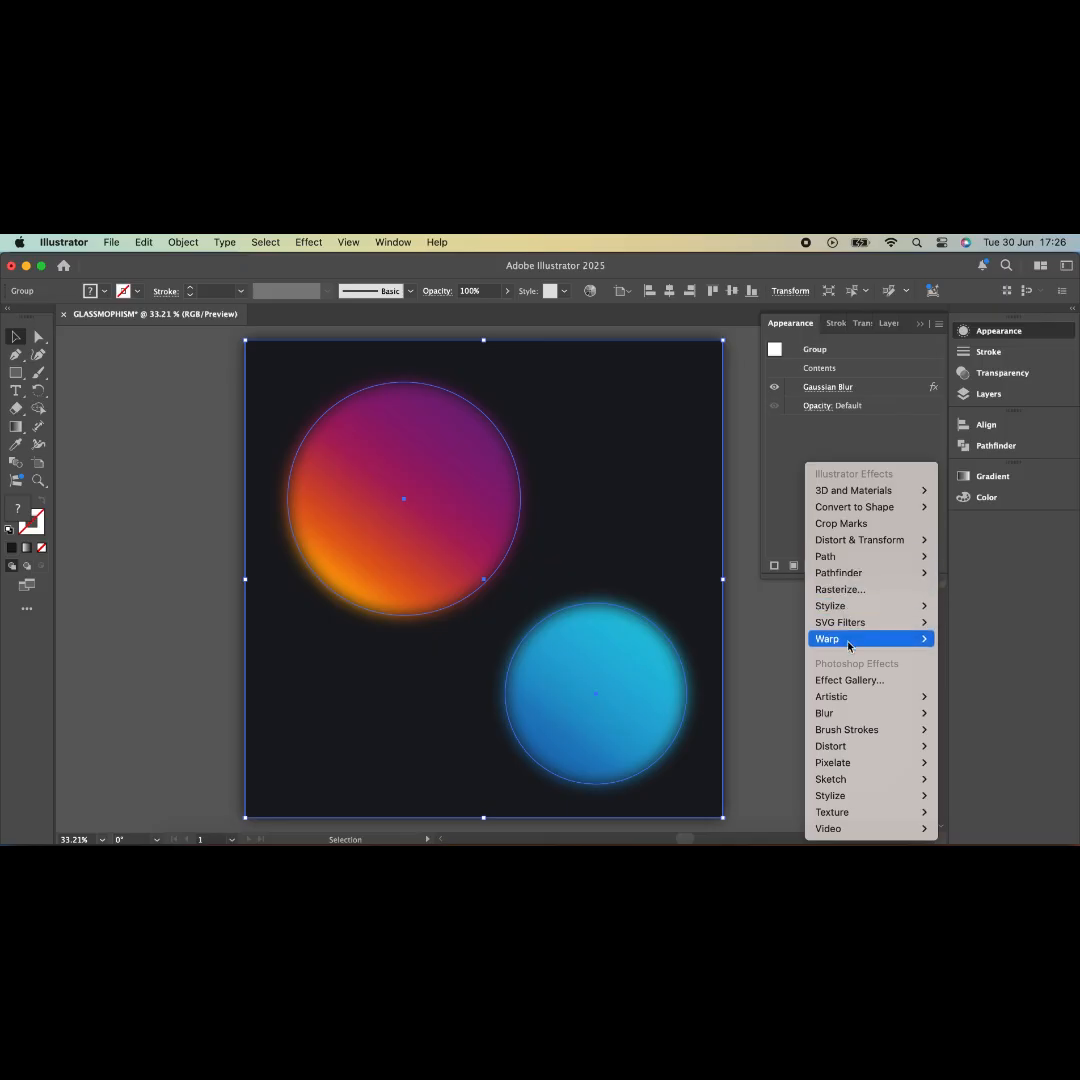
- Add a Frosted Glass effect (distortion 12, smoothness 7, scaling 200%), then deselect
mouse_move(875, 727)
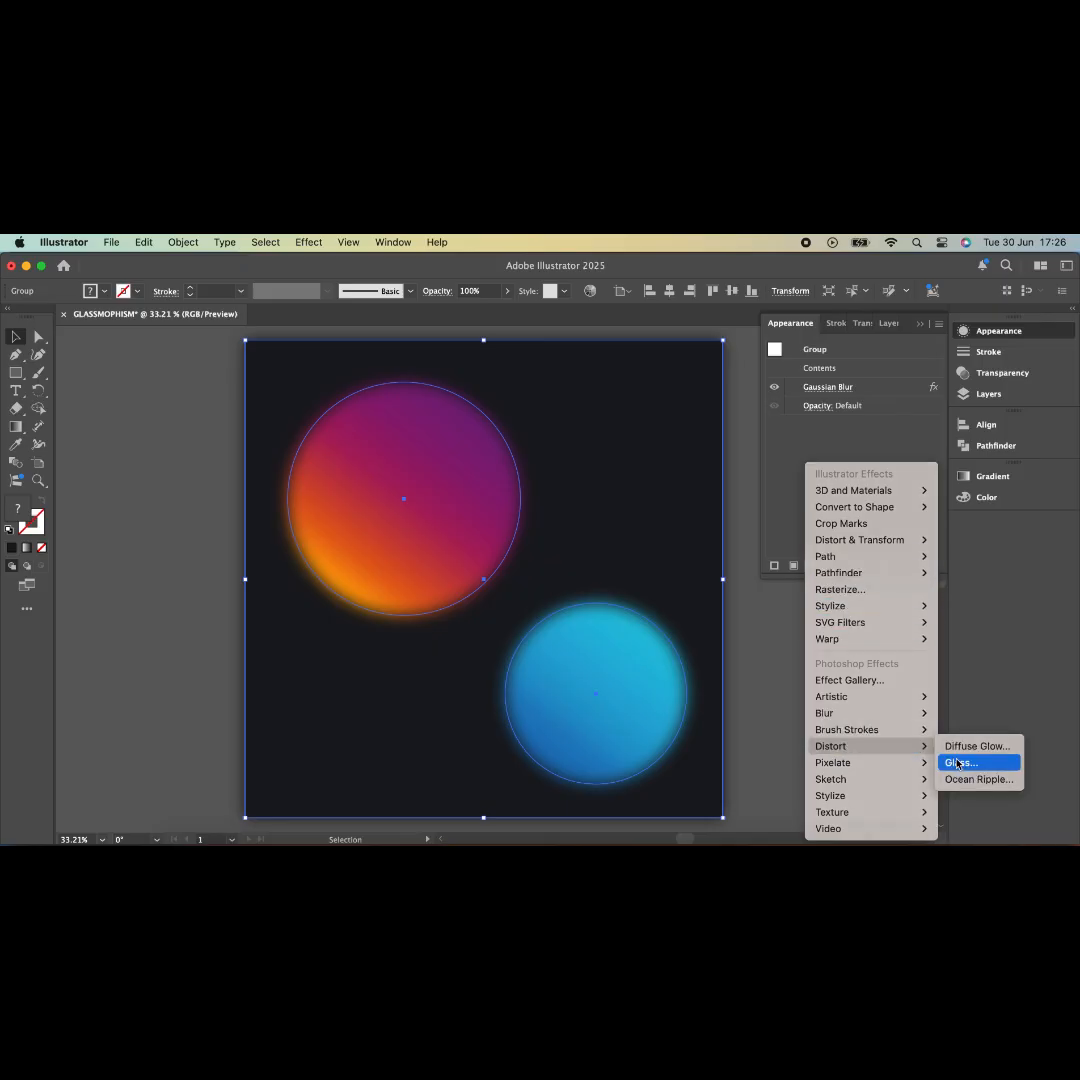
click(956, 764)
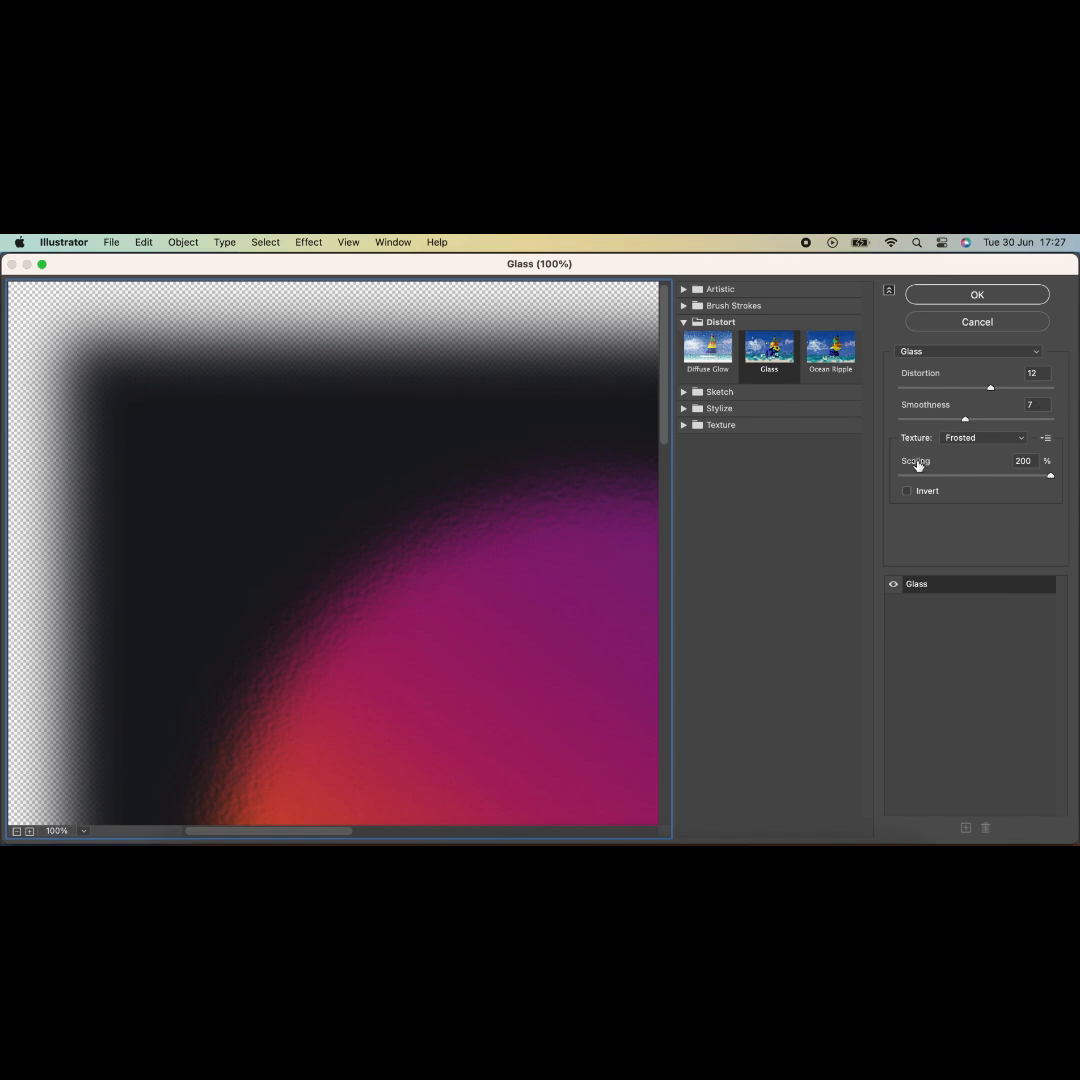
click(1005, 441)
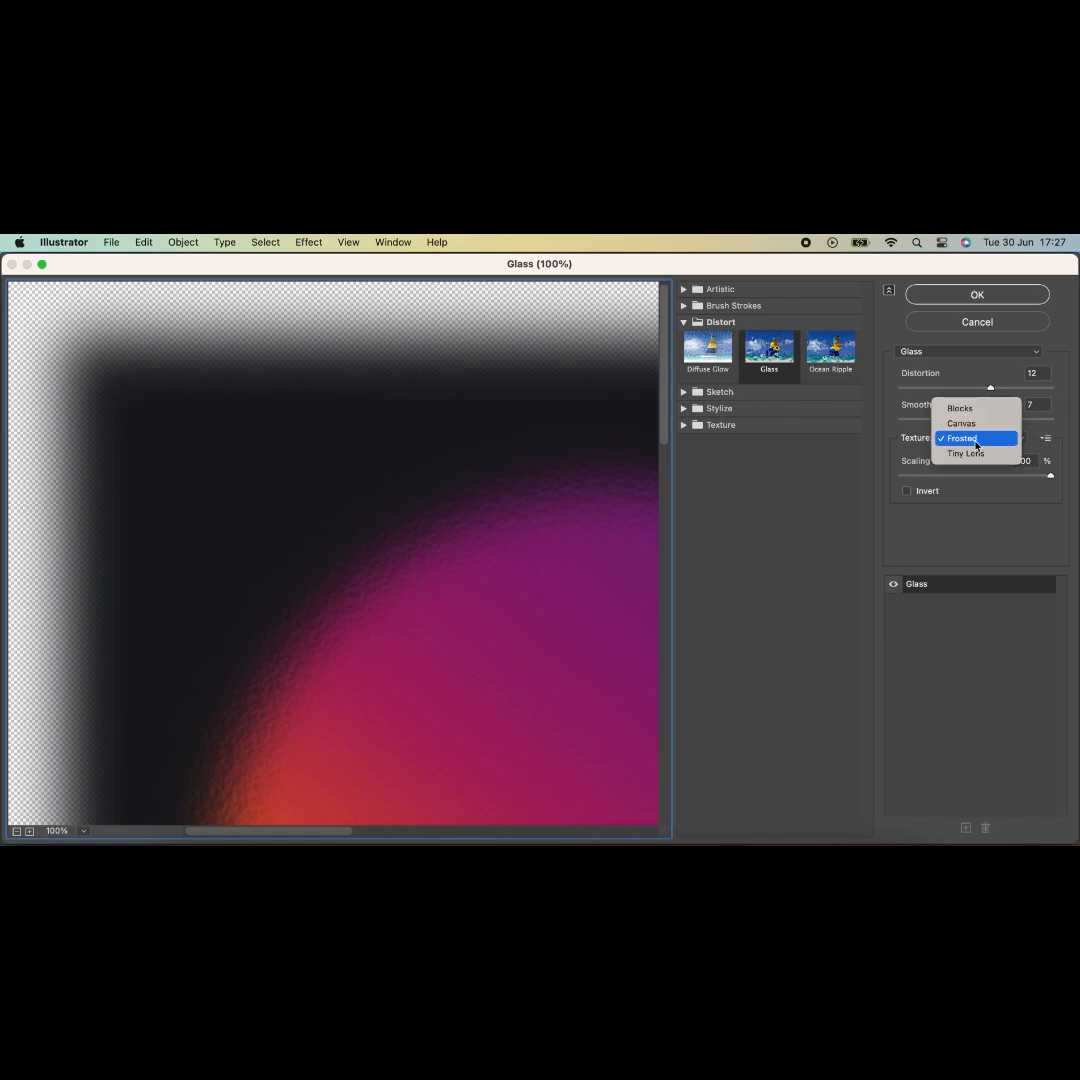
click(976, 440)
click(976, 296)
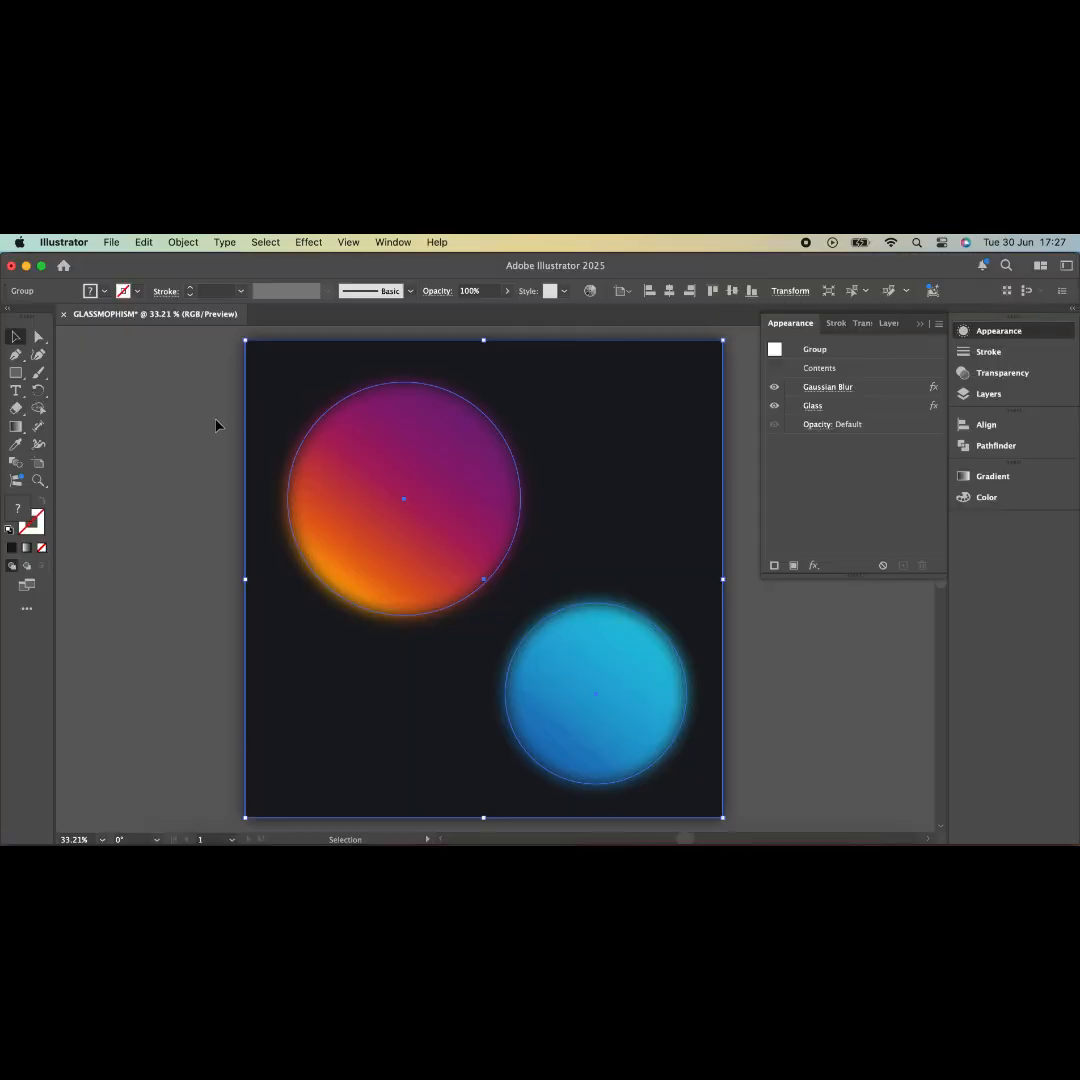
click(215, 426)
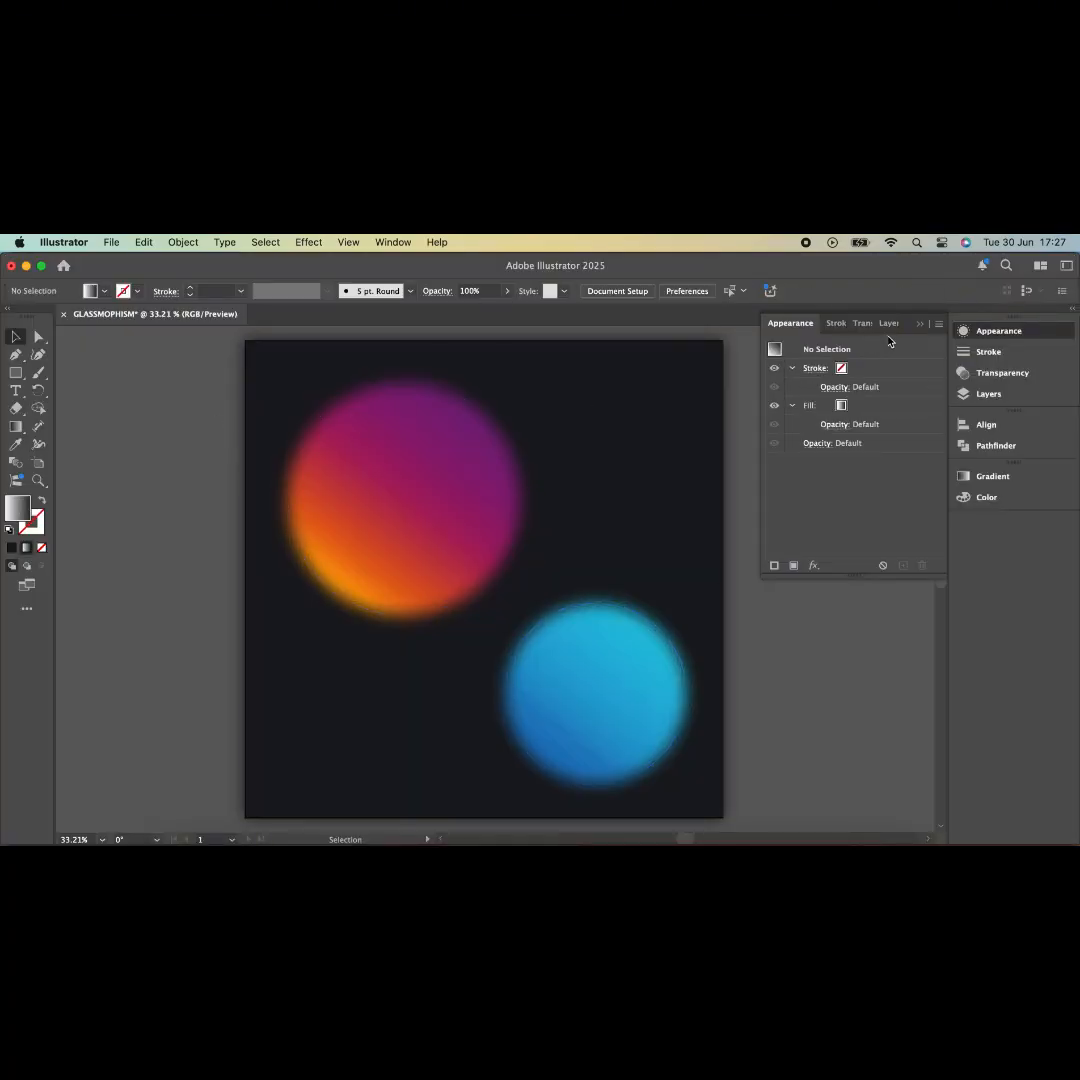
- Draw a rectangle across the middle of the artboard with a solid white #FFFFFF fill
click(918, 330)
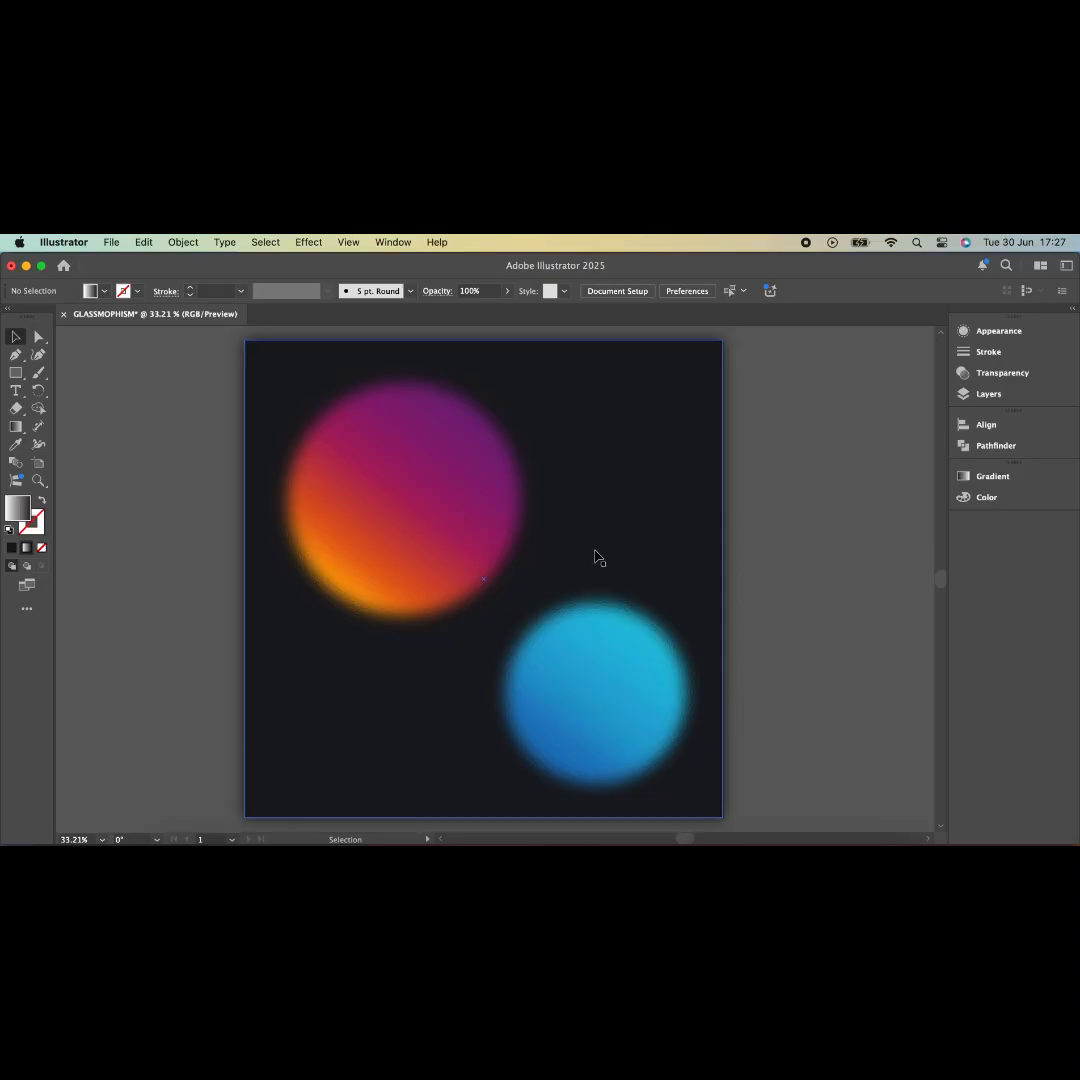
scroll(599, 556, up, 3)
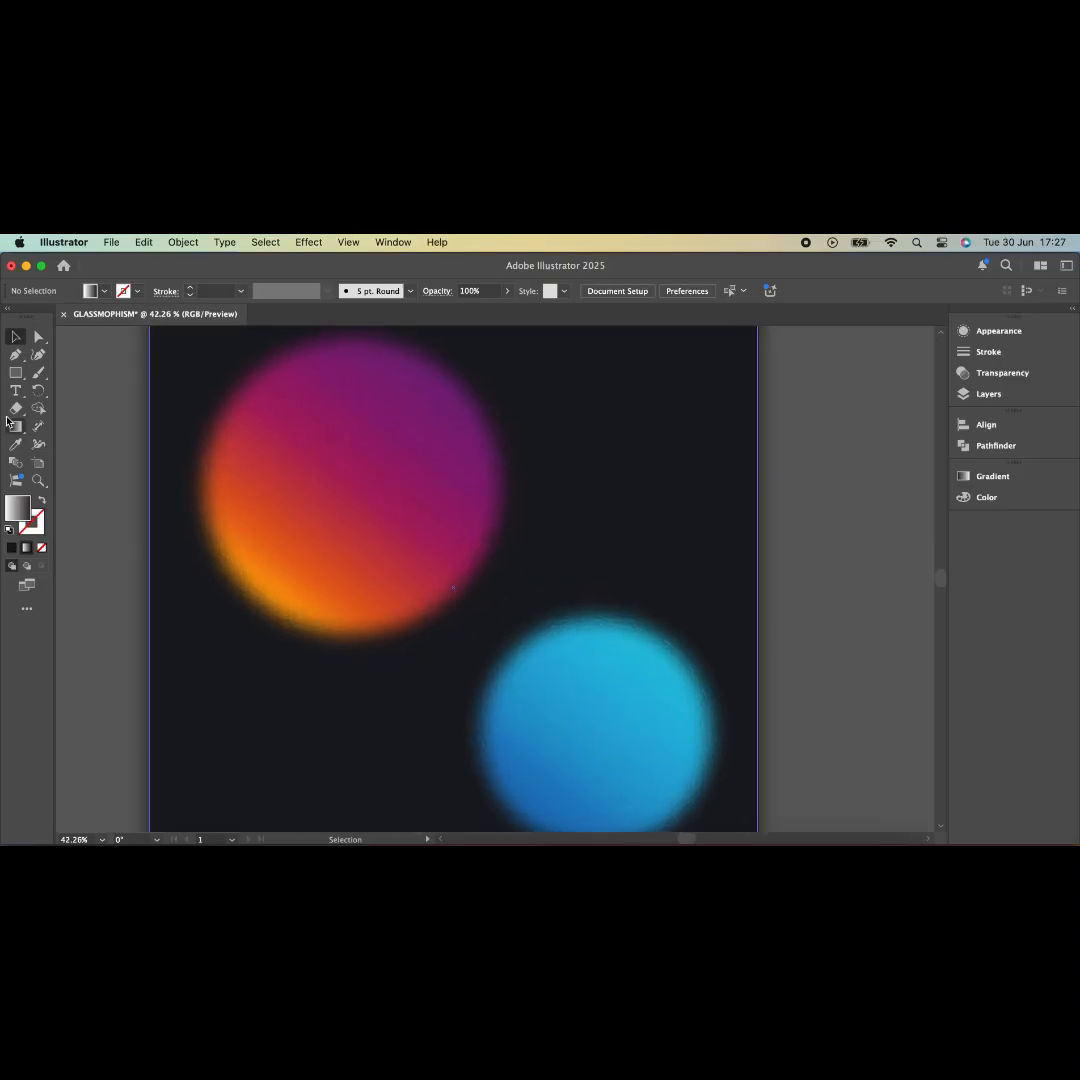
click(15, 372)
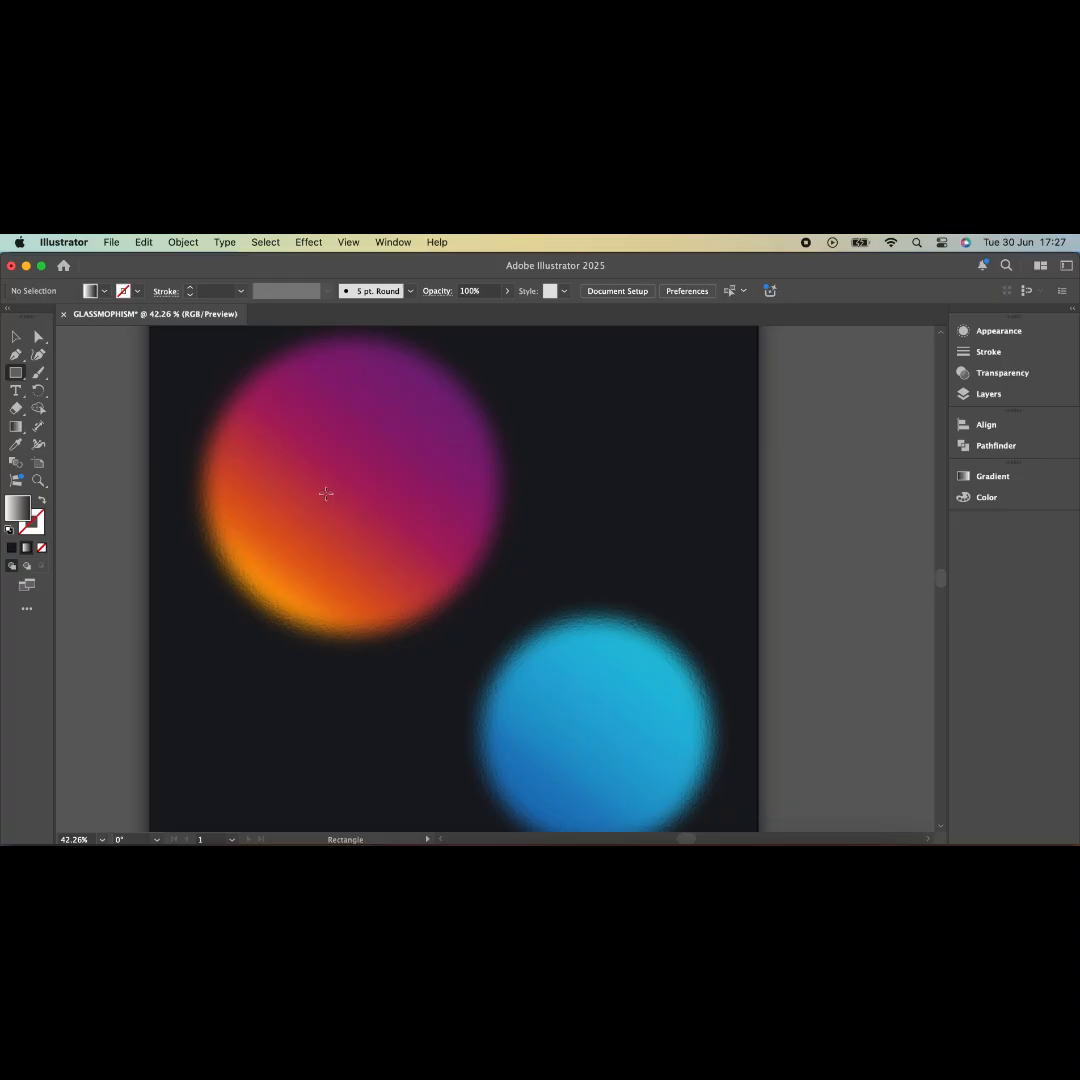
drag(326, 494, 654, 696)
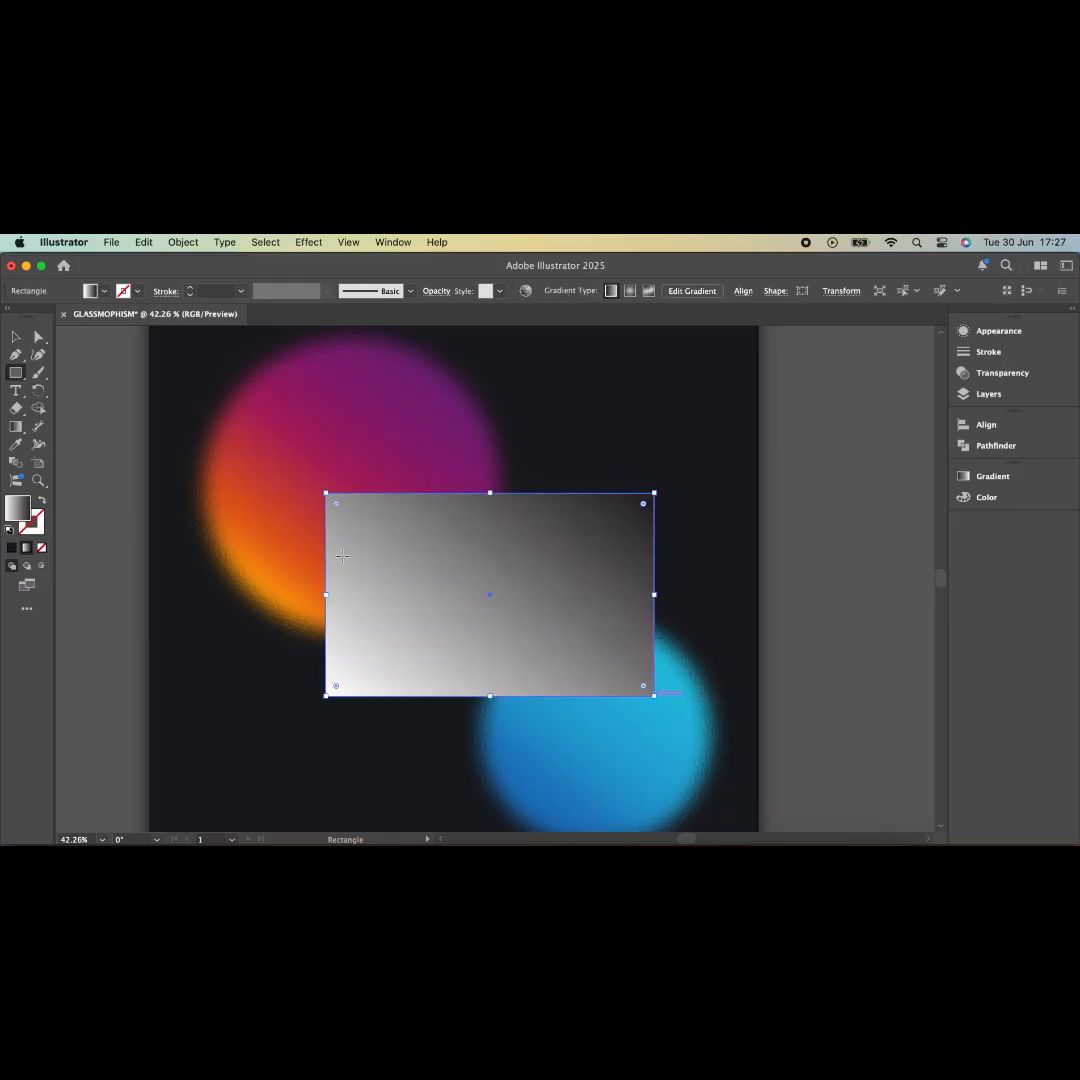
click(12, 548)
double_click(17, 509)
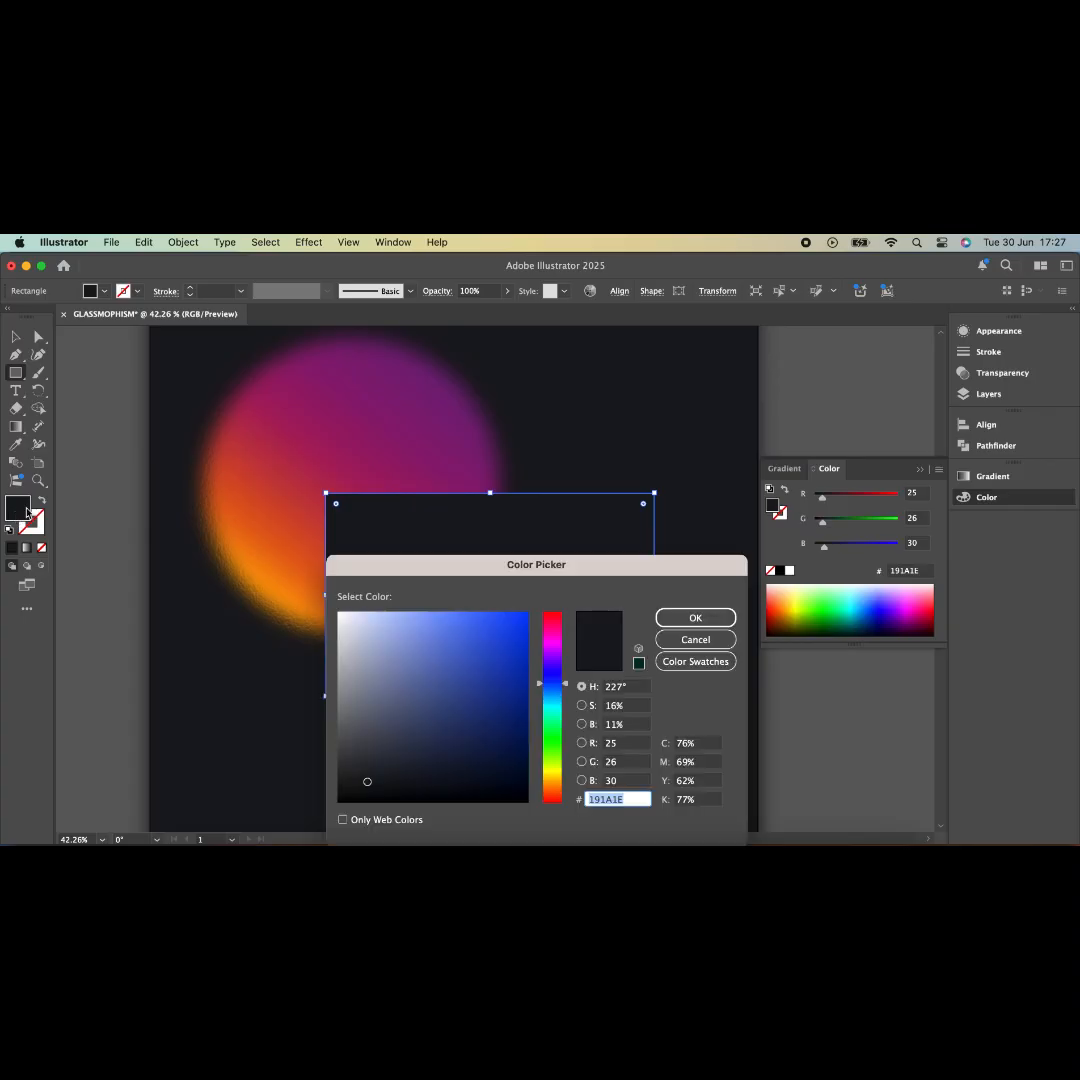
drag(342, 617, 329, 603)
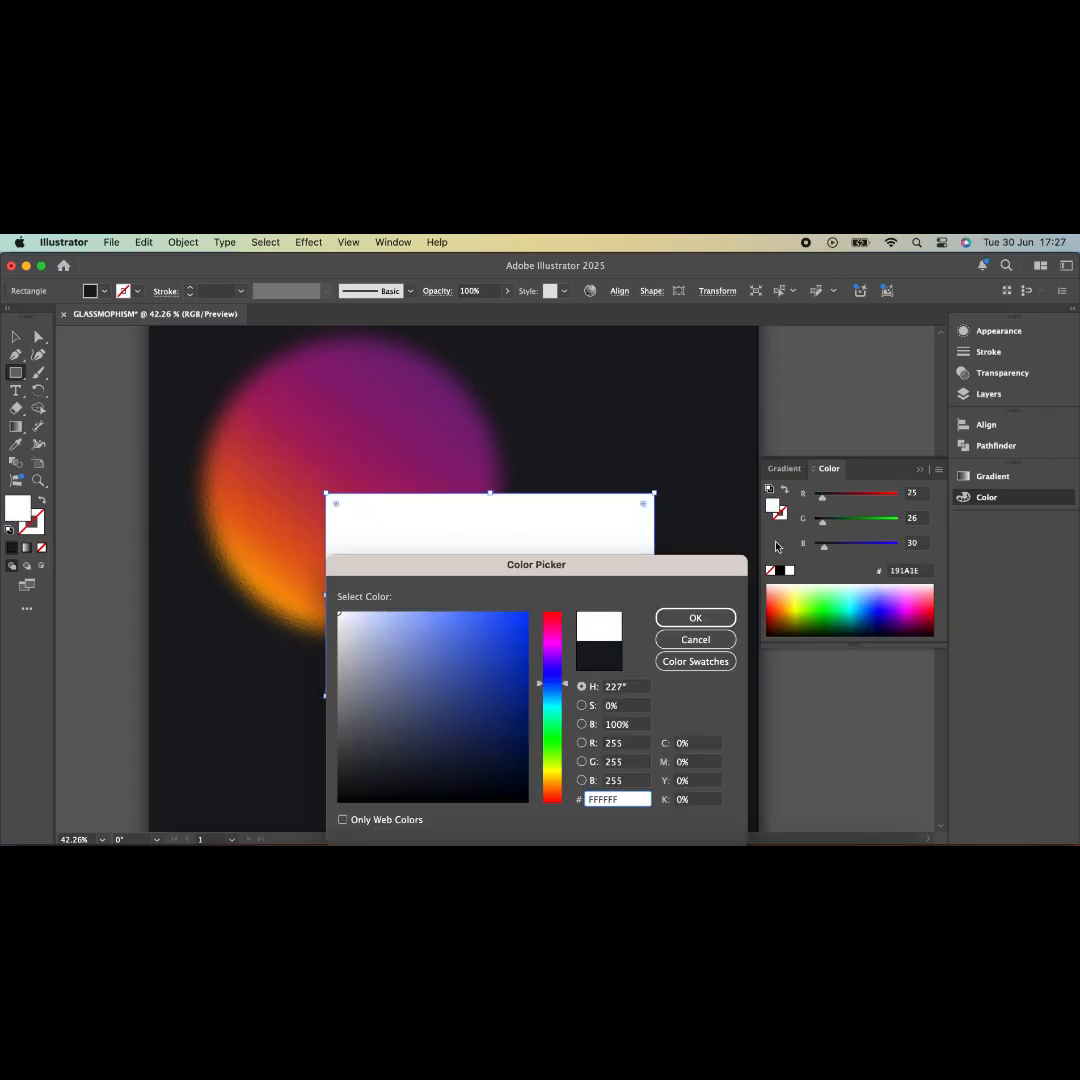
click(696, 618)
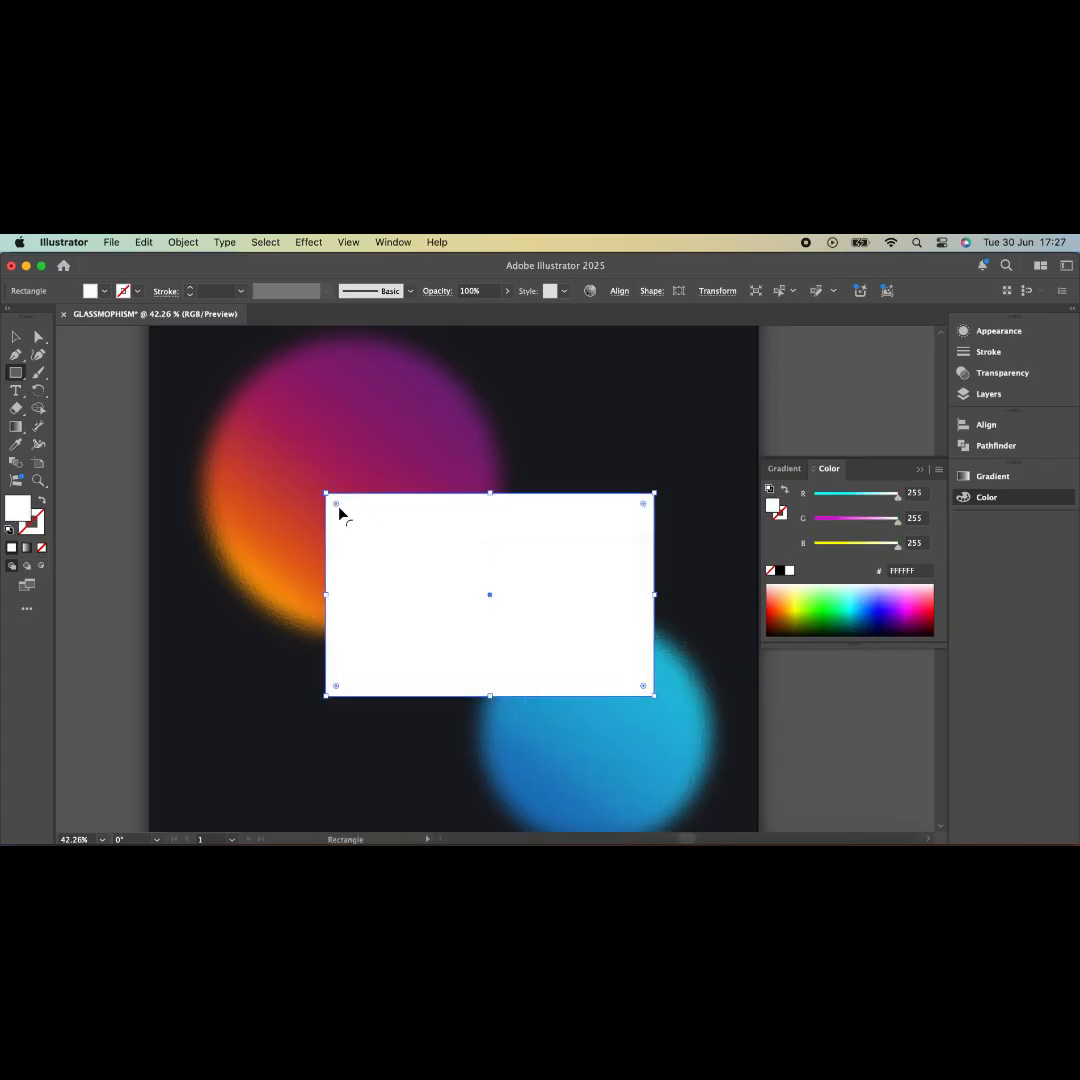
- Round the rectangle's corners and centre it horizontally and vertically on the artboard
drag(338, 511, 338, 508)
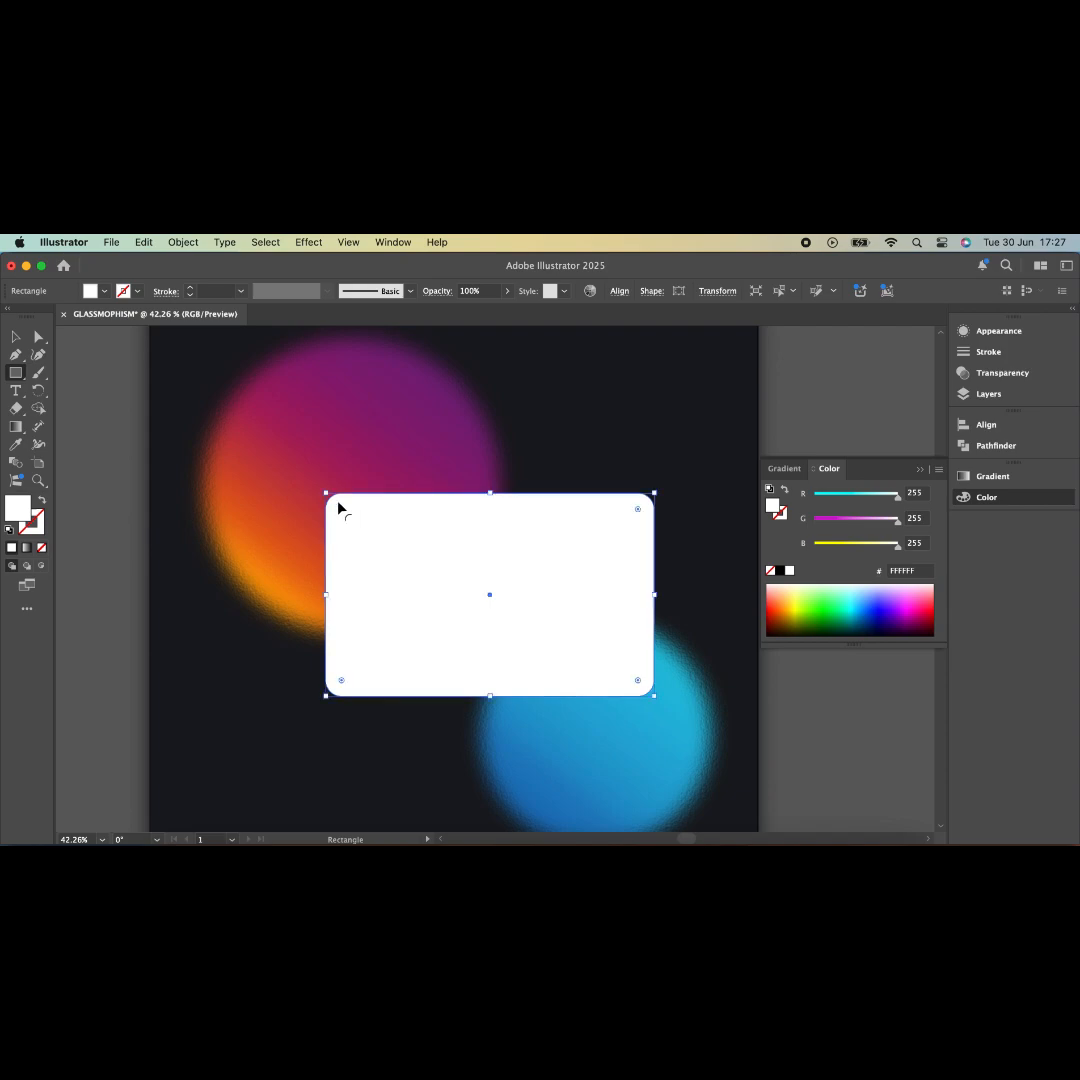
click(17, 338)
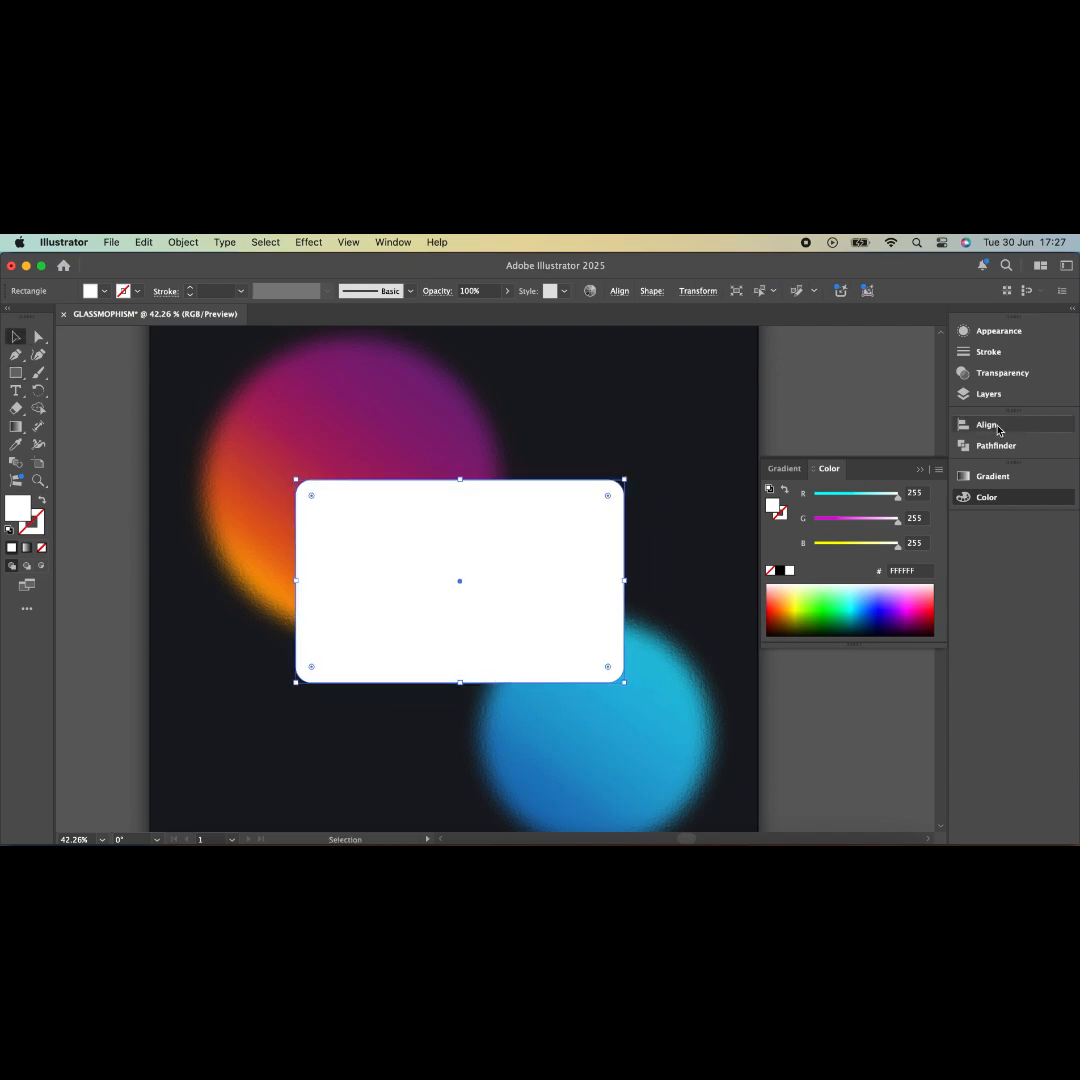
click(990, 425)
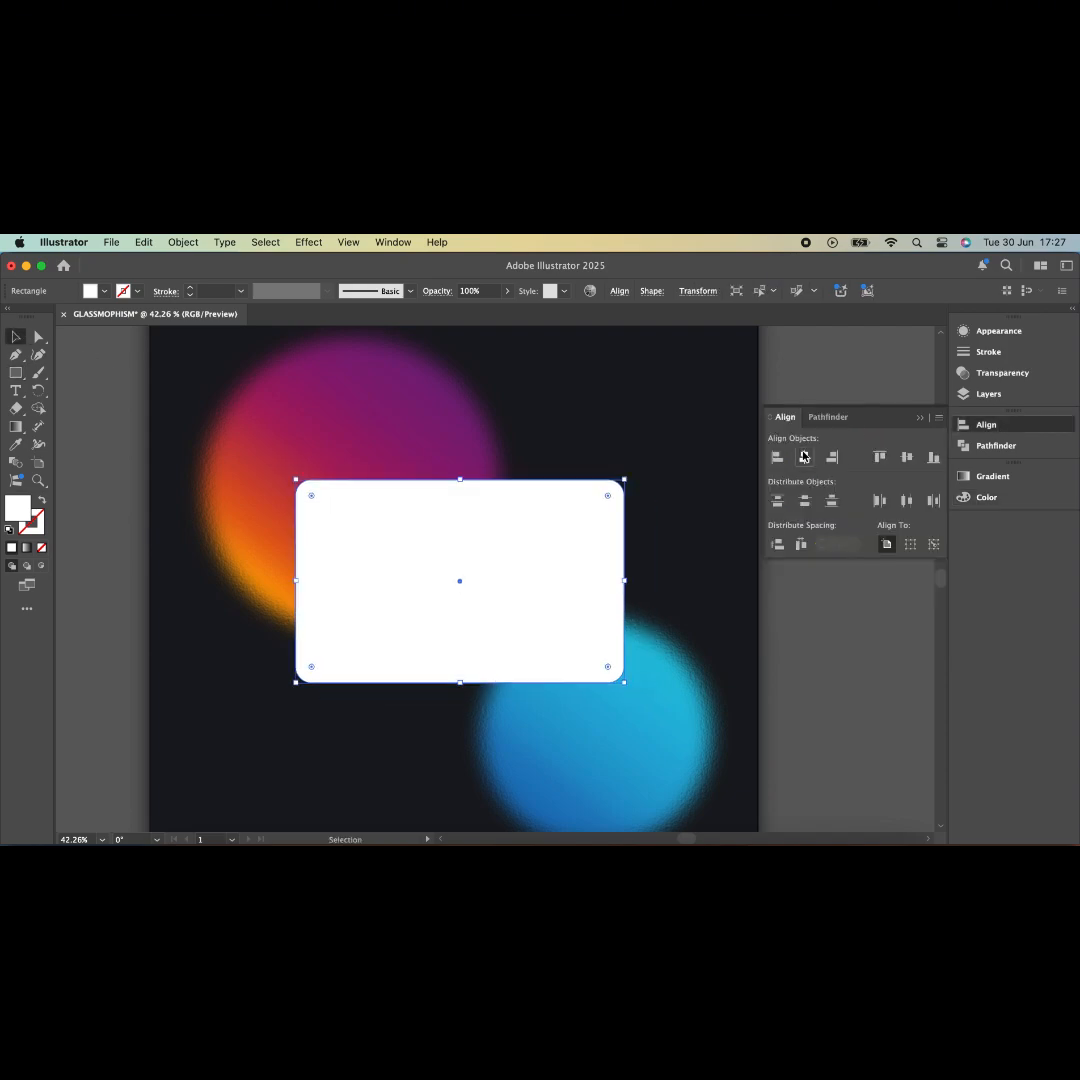
click(804, 457)
click(906, 457)
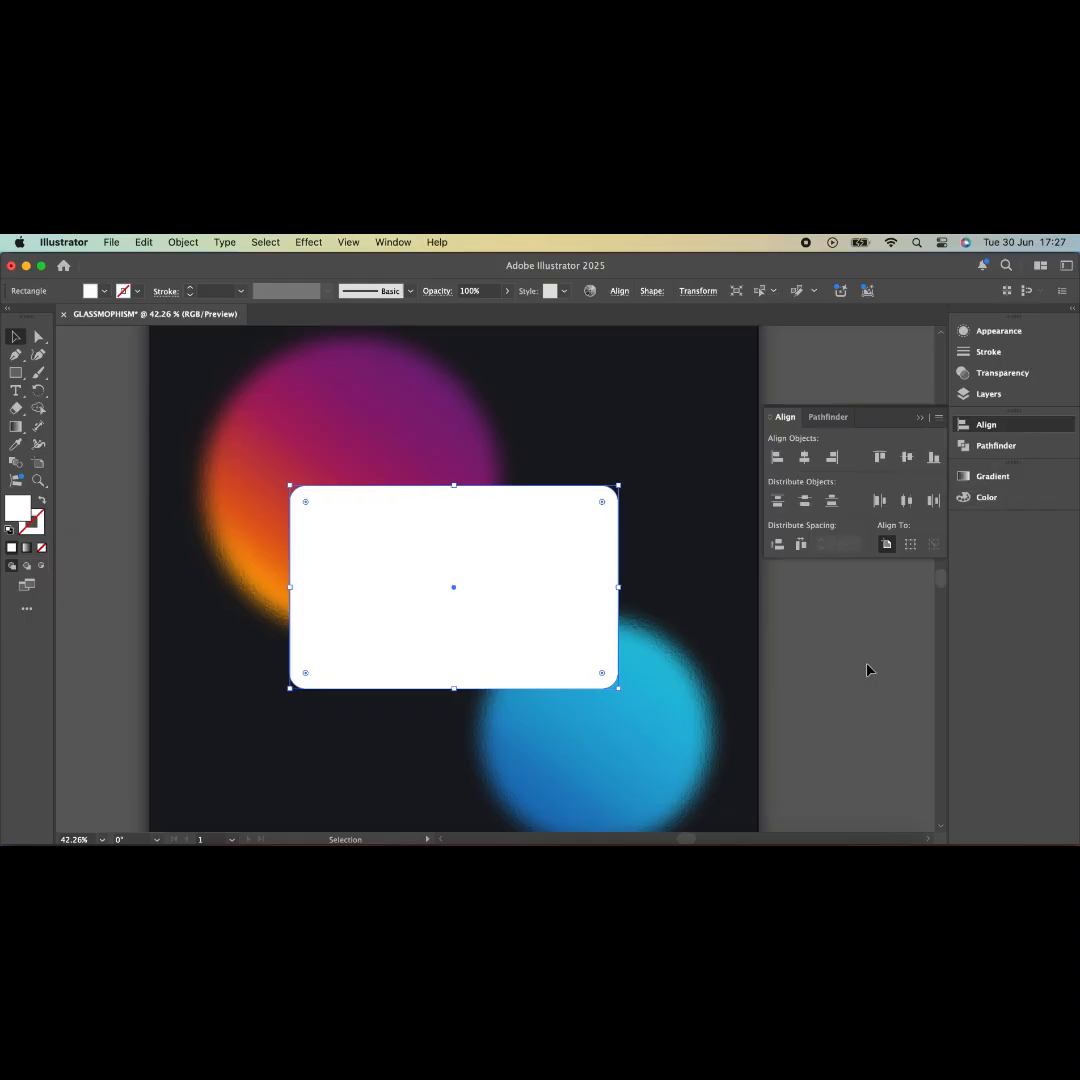
click(620, 632)
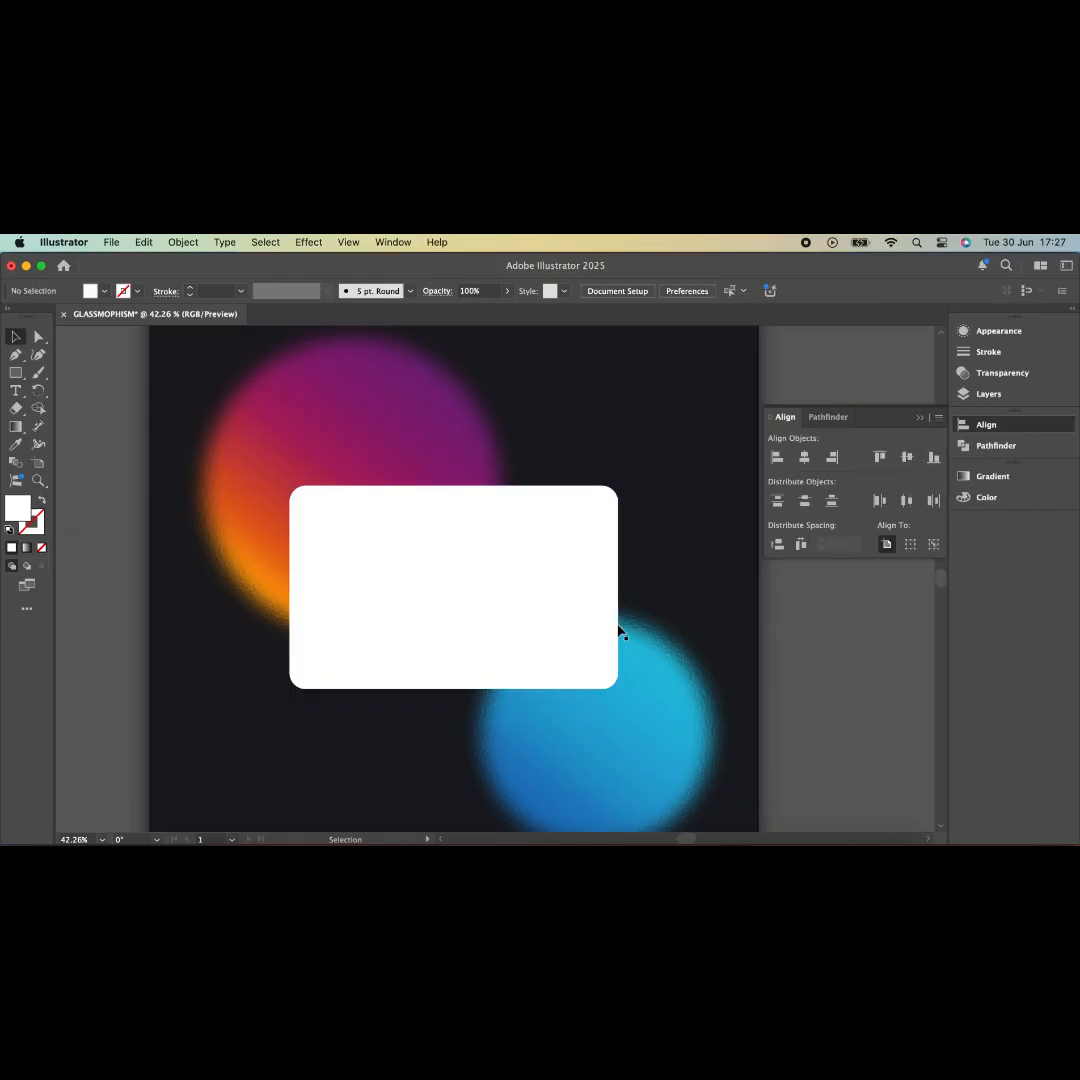
click(920, 421)
- Duplicate the rounded rectangle twice, placing the copies down and to the right
click(506, 610)
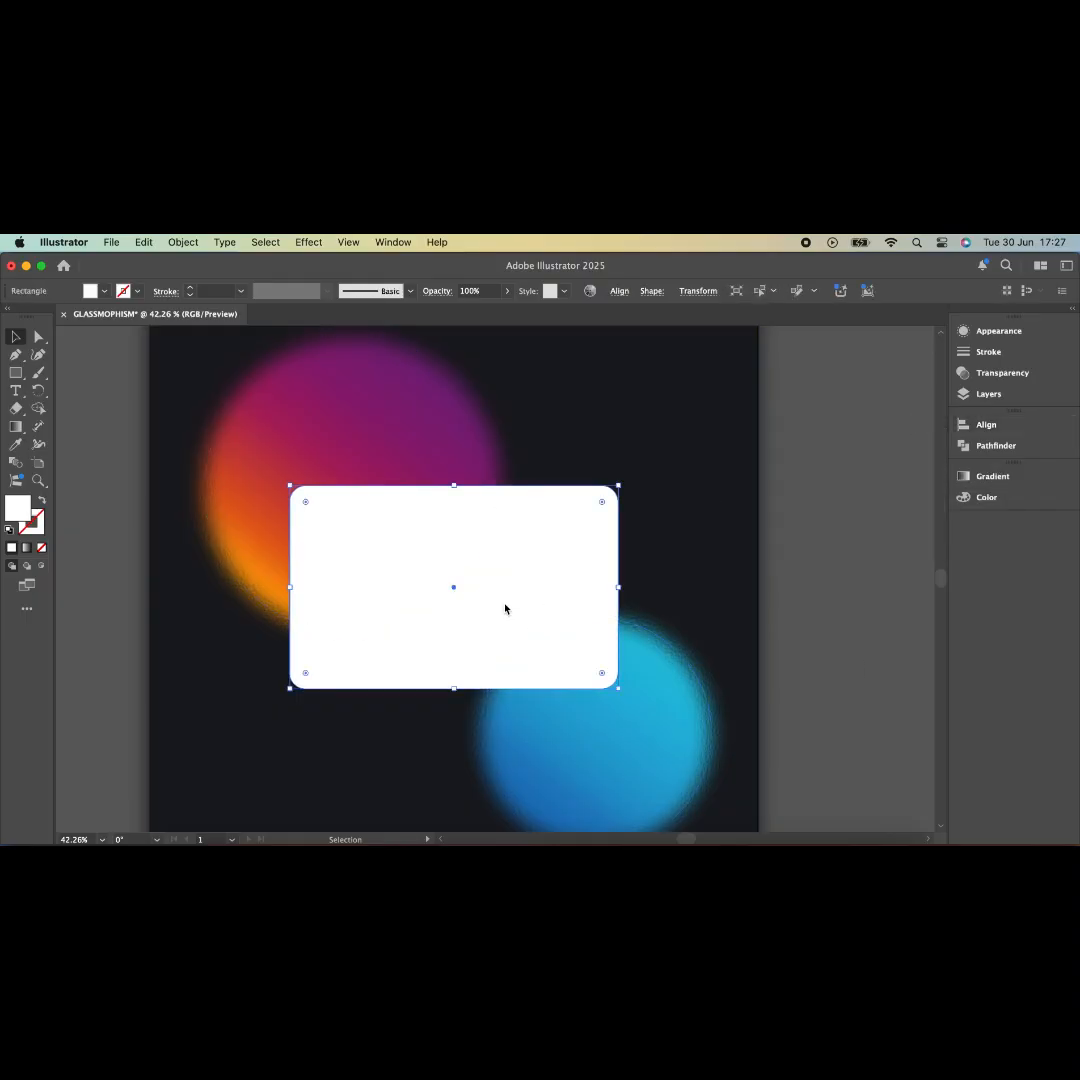
scroll(506, 610, down, 1)
drag(415, 527, 759, 711)
click(463, 544)
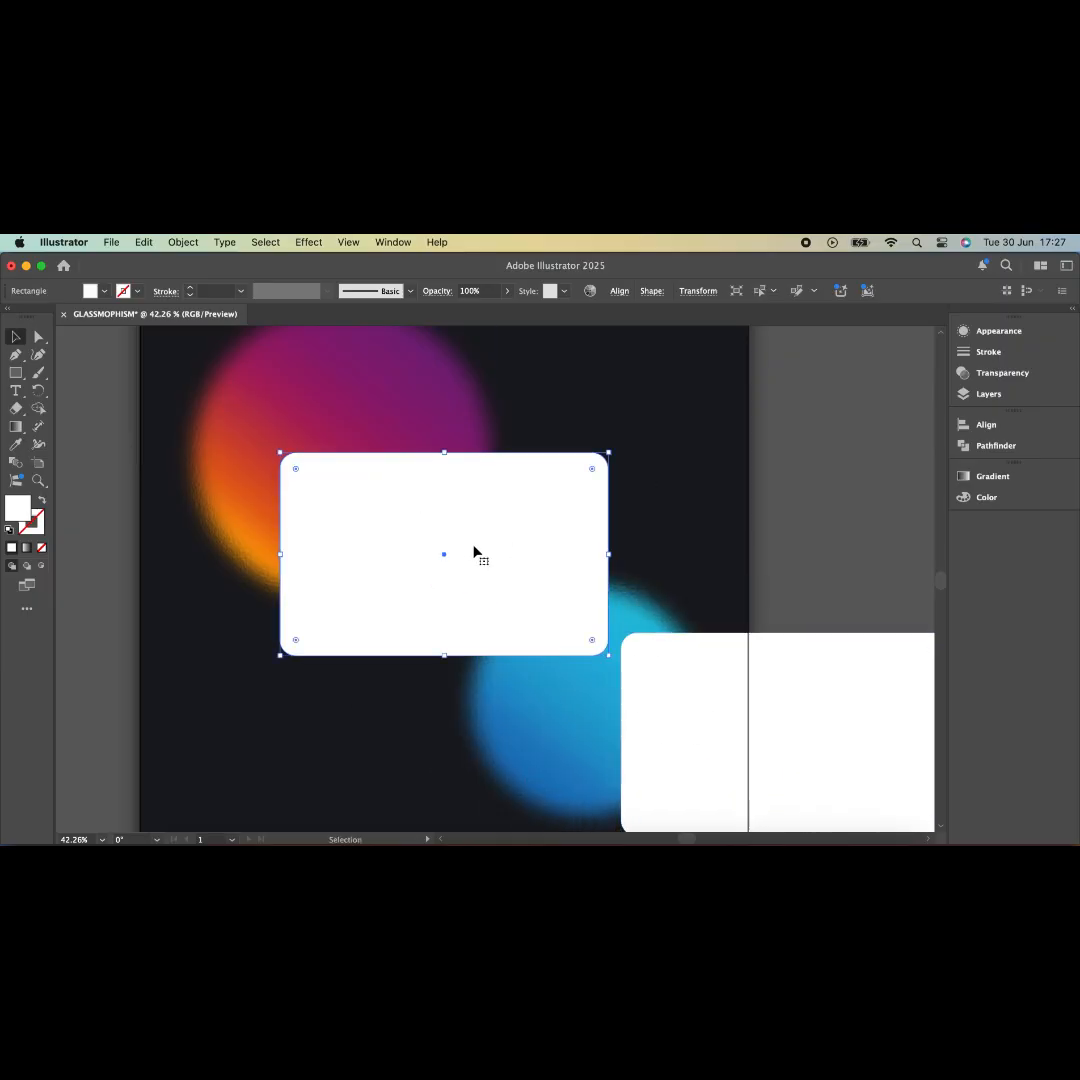
drag(396, 553, 738, 523)
- Clip the blurred background group inside the middle rounded rectangle
click(581, 516)
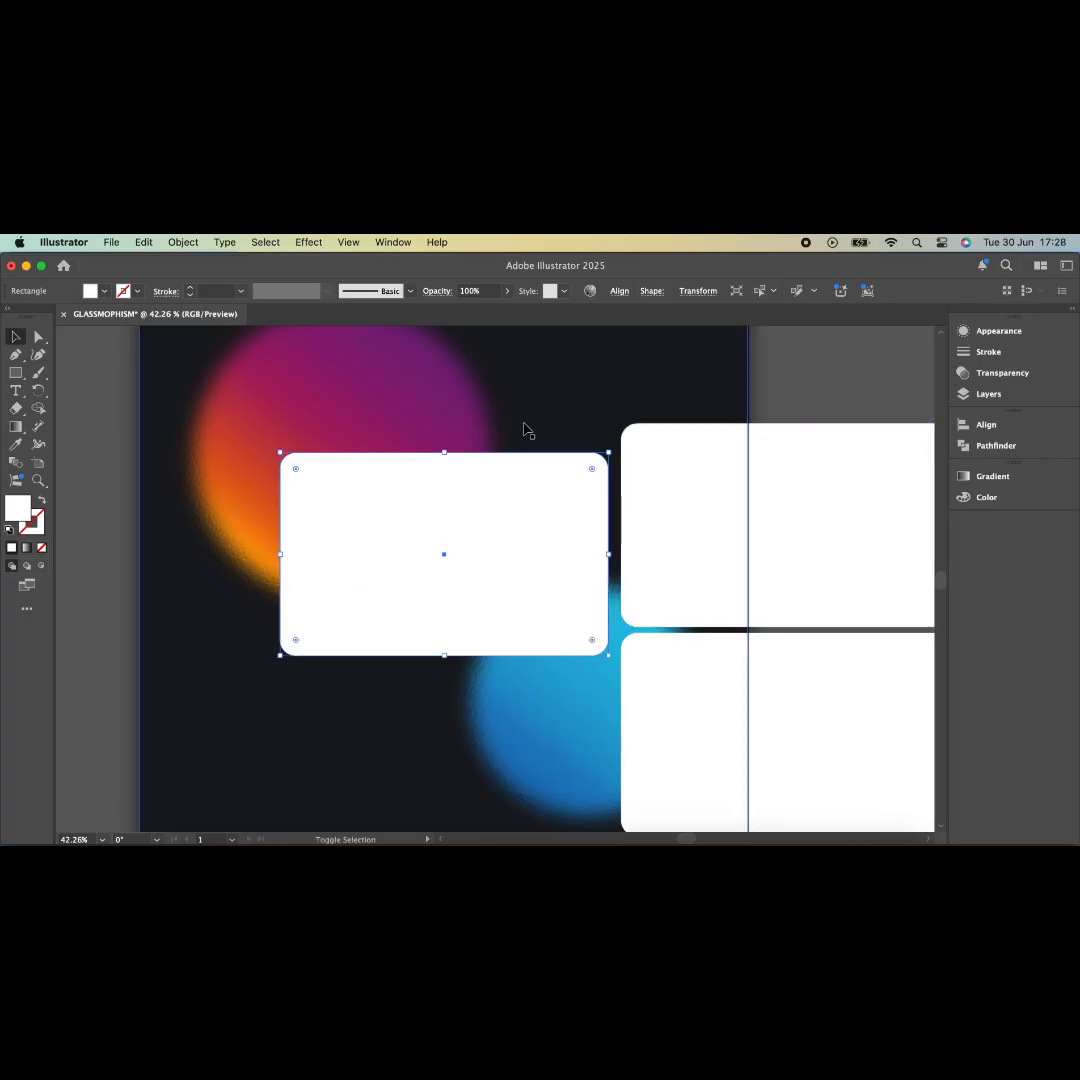
shift+click(524, 428)
key(super+7)
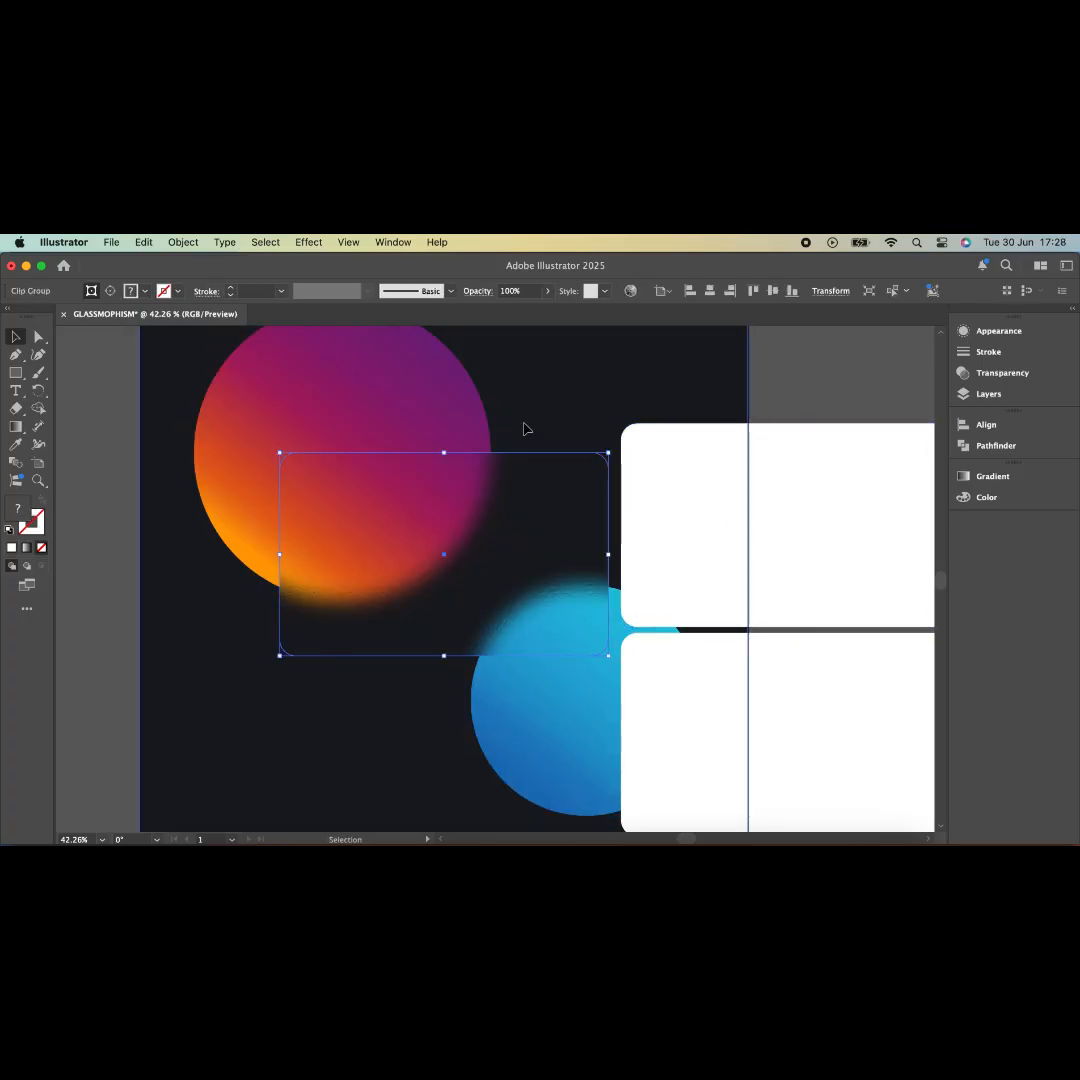
click(119, 511)
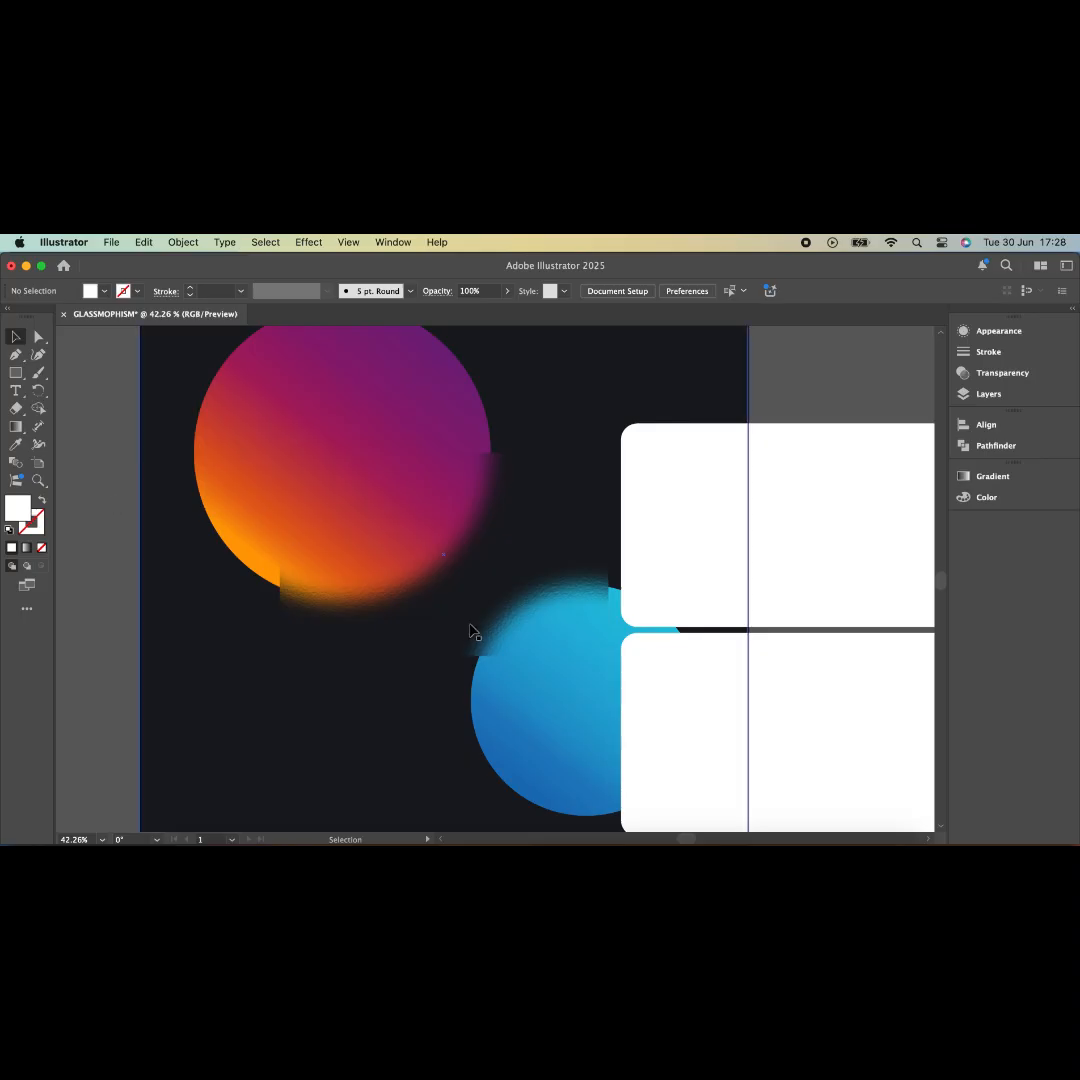
- Centre the upper white rectangle vertically and horizontally on the artboard
click(693, 577)
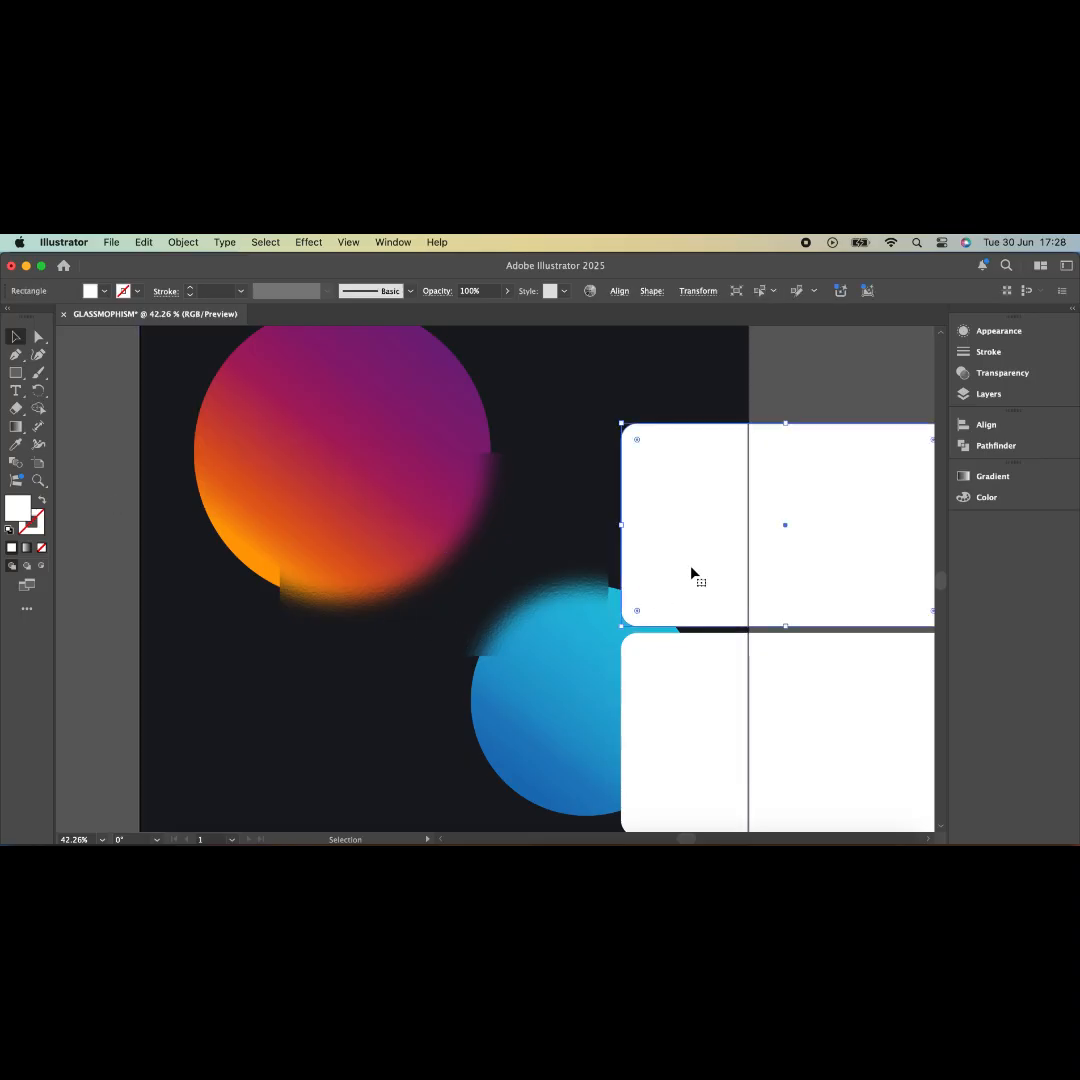
click(968, 428)
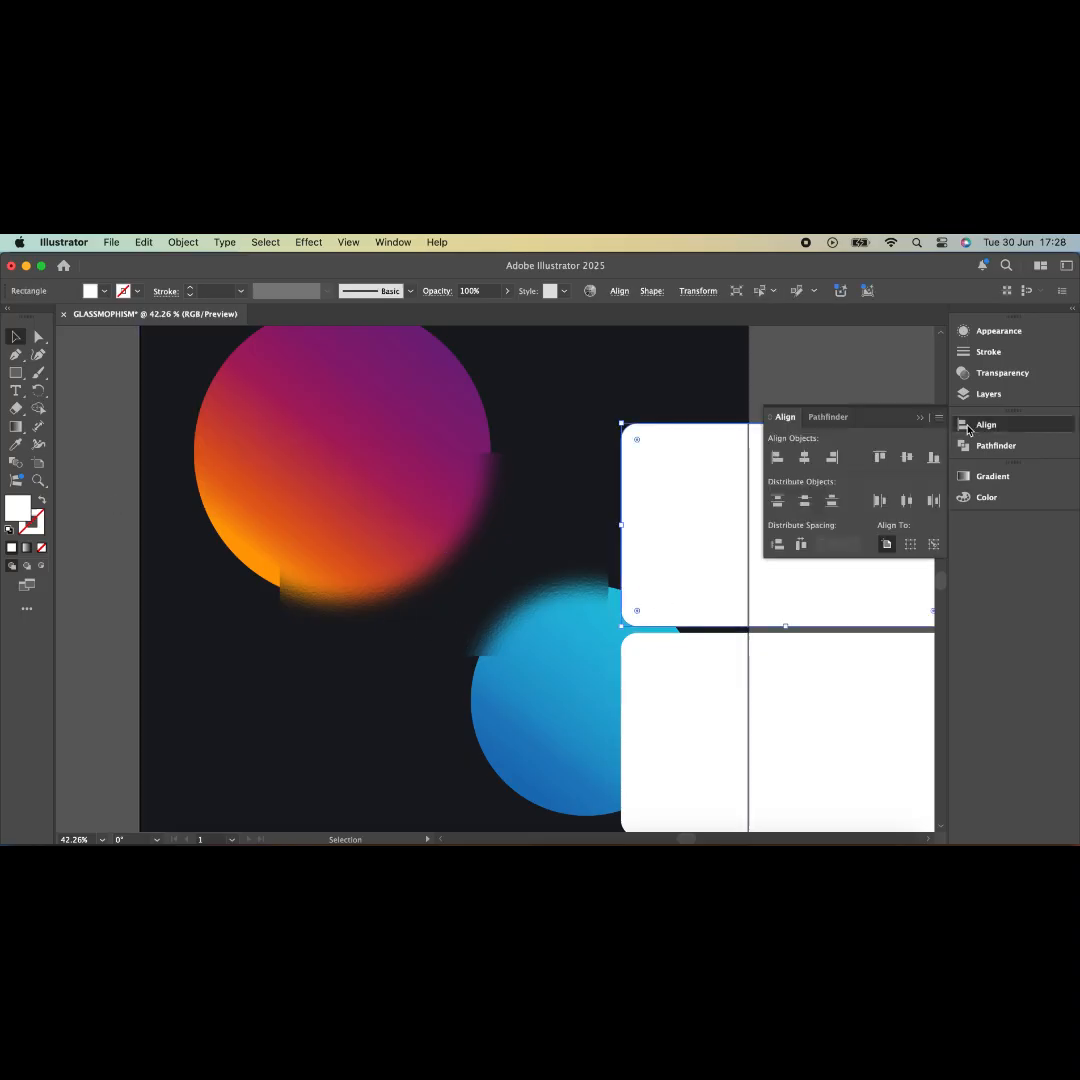
click(906, 457)
click(804, 460)
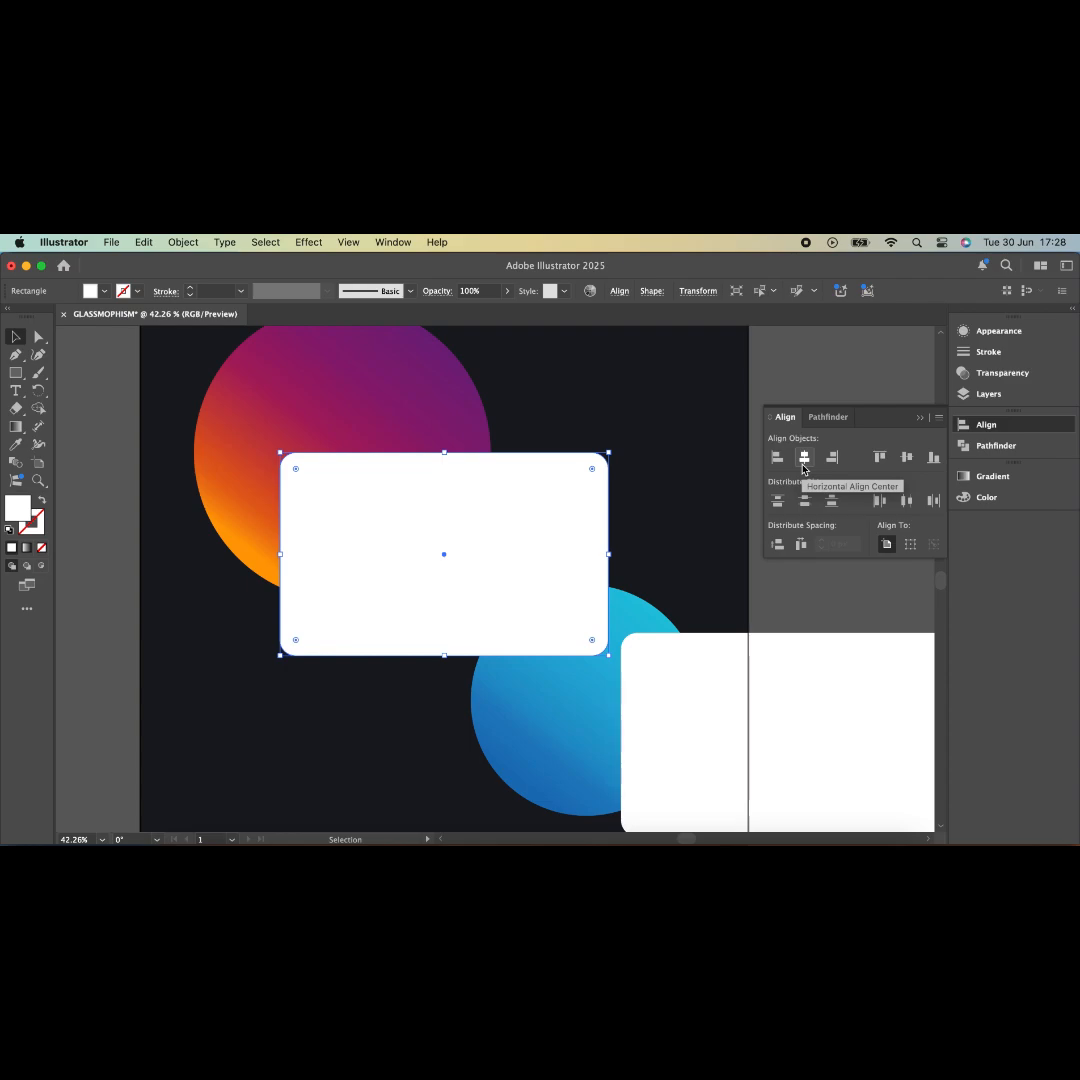
- Fill the rectangle with a white gradient fading from 25% to 0% opacity
click(27, 547)
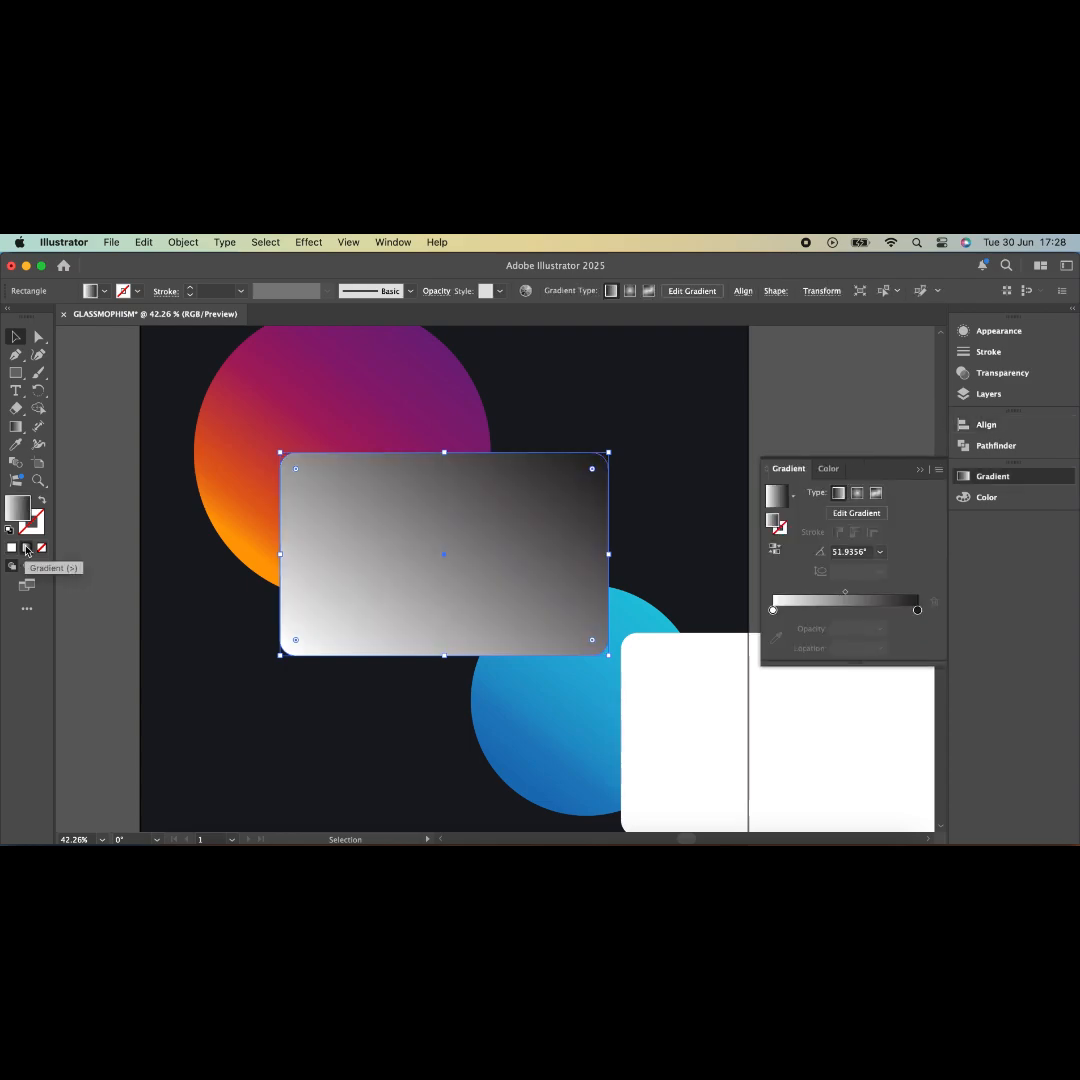
click(917, 610)
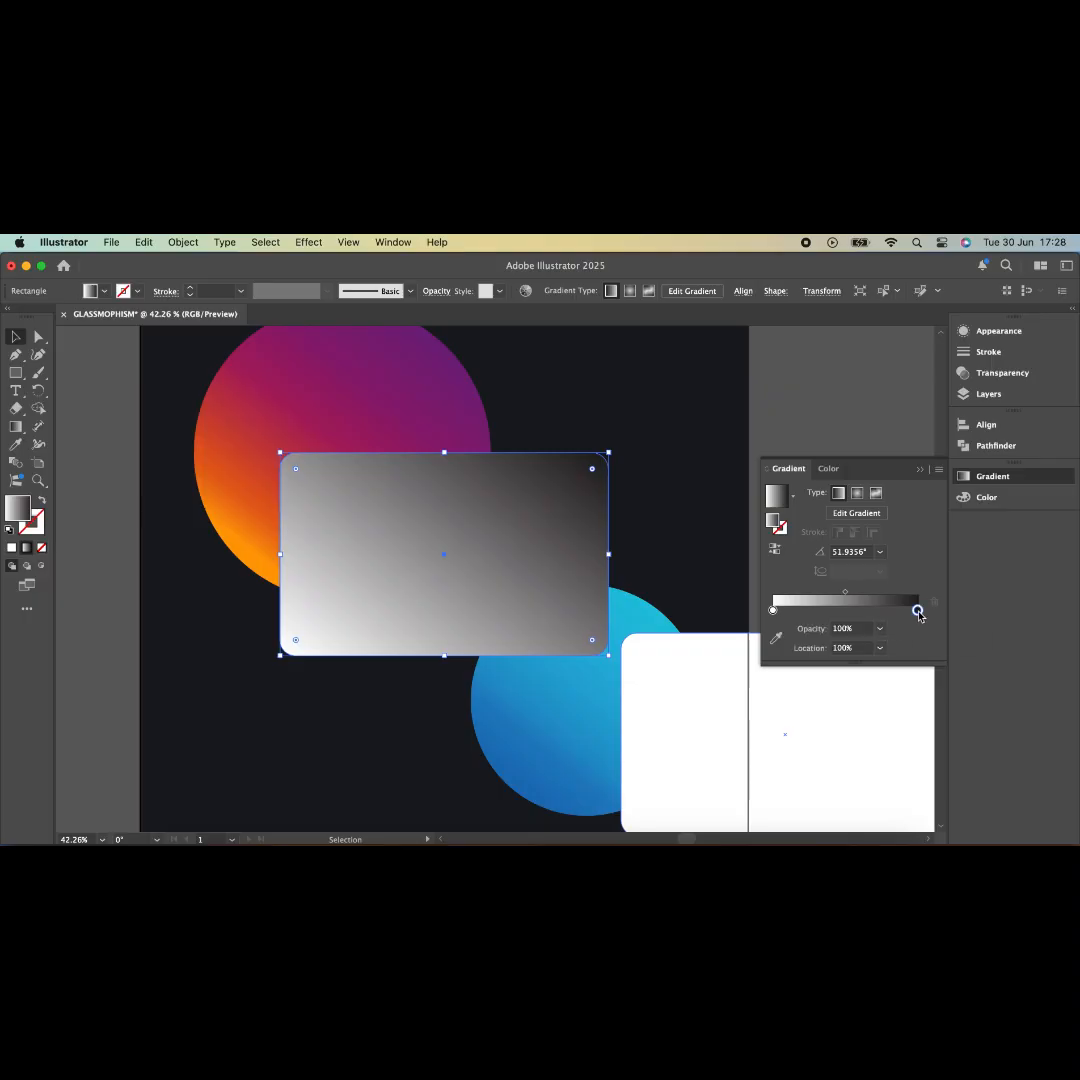
double_click(918, 612)
click(758, 742)
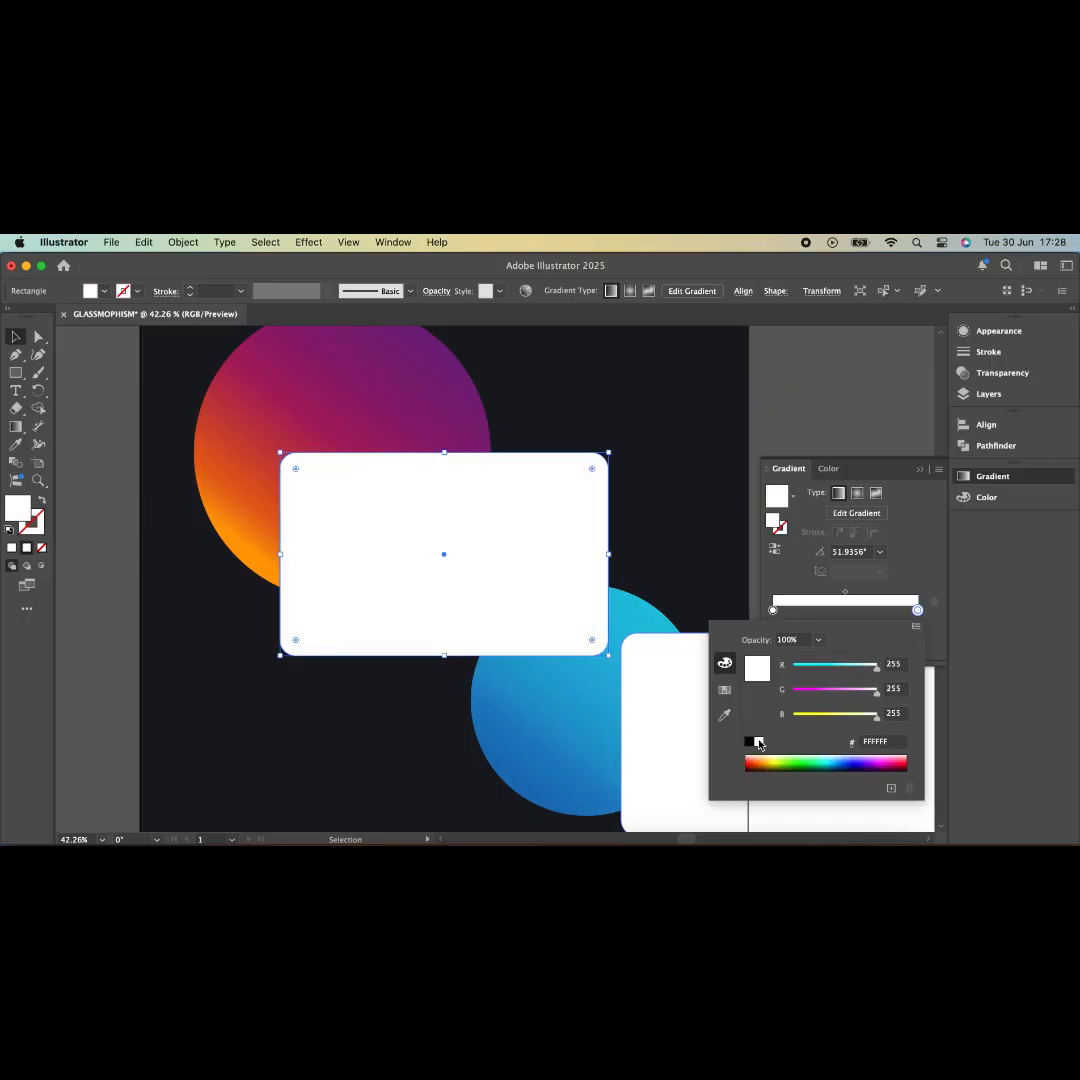
click(843, 603)
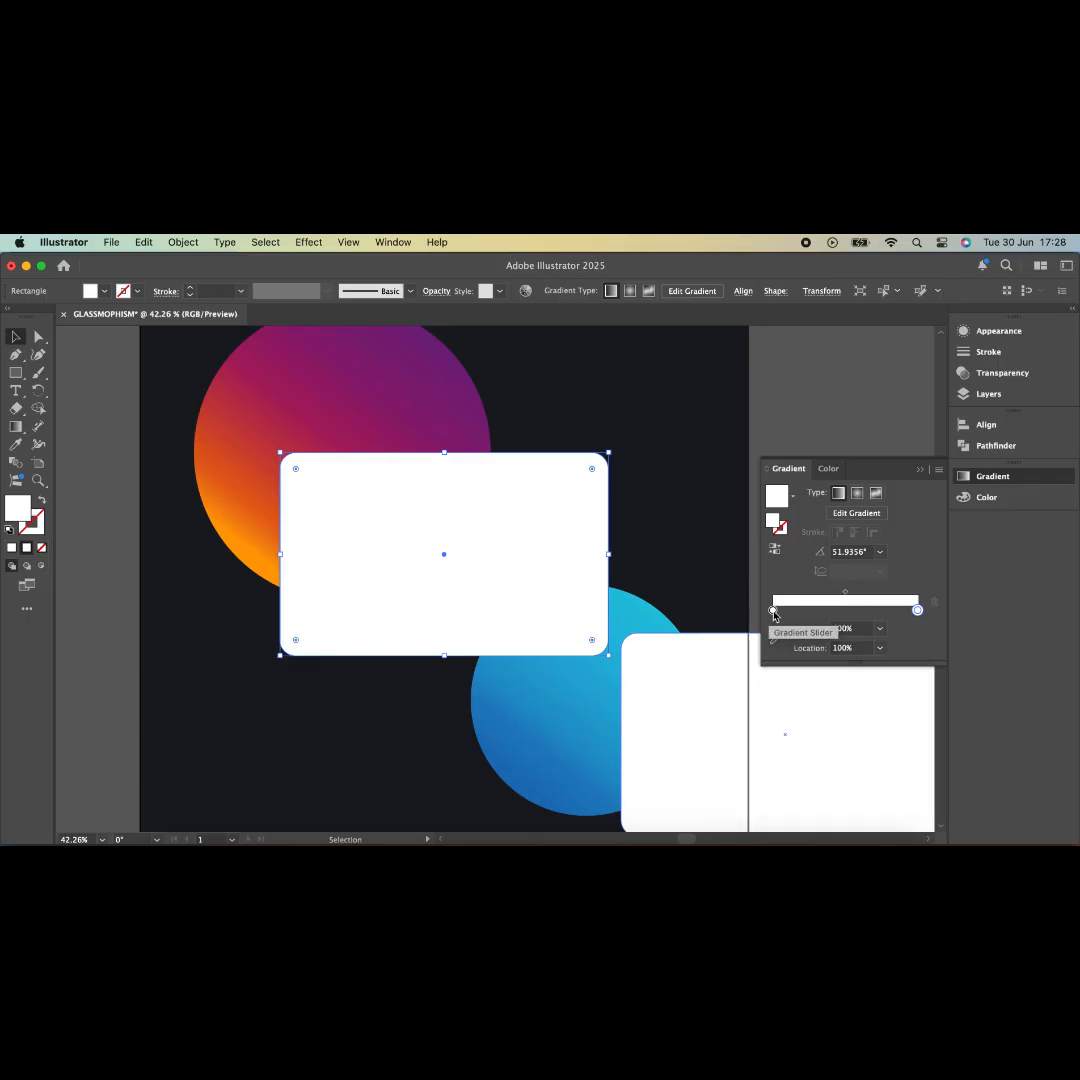
click(773, 611)
click(844, 629)
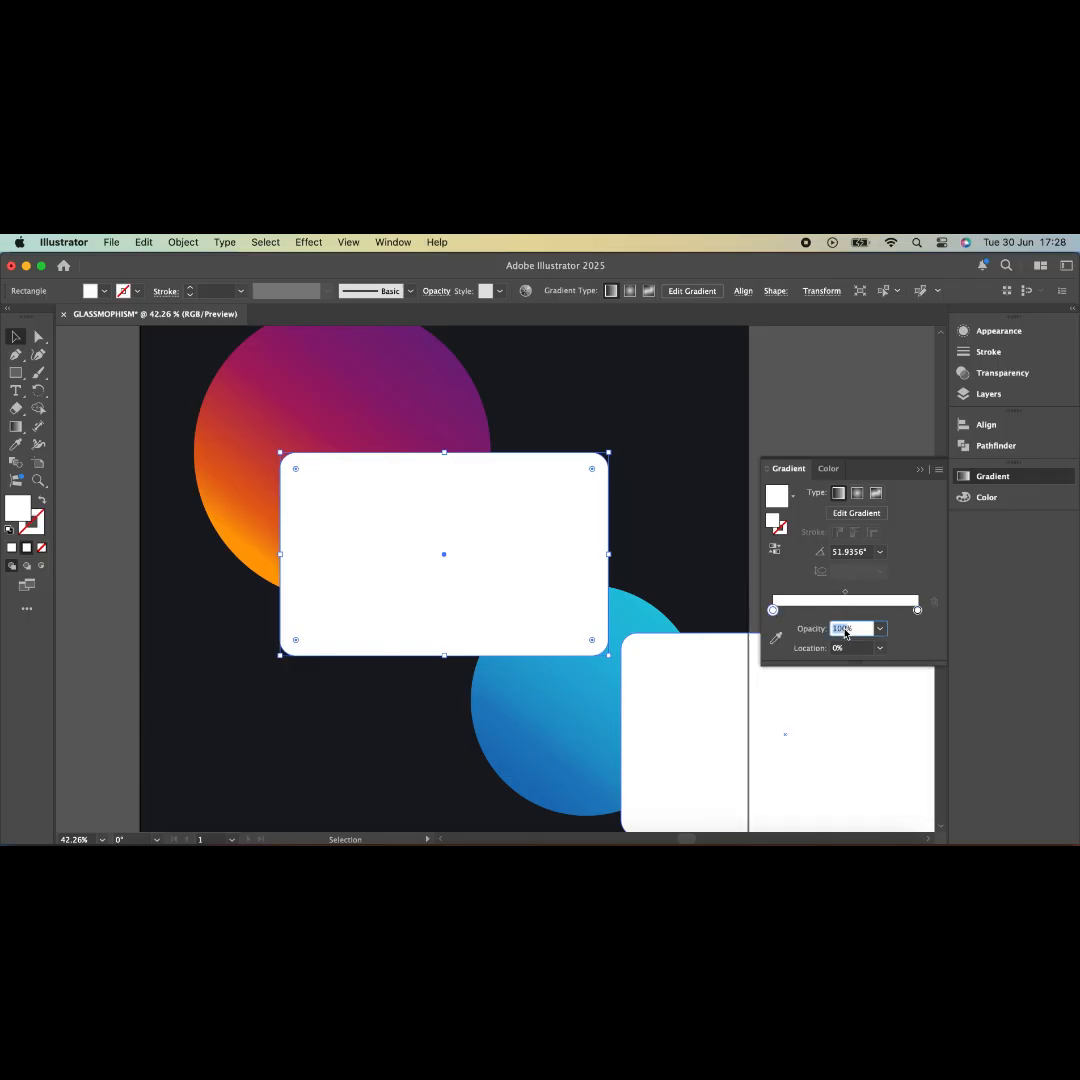
text(25)
click(918, 612)
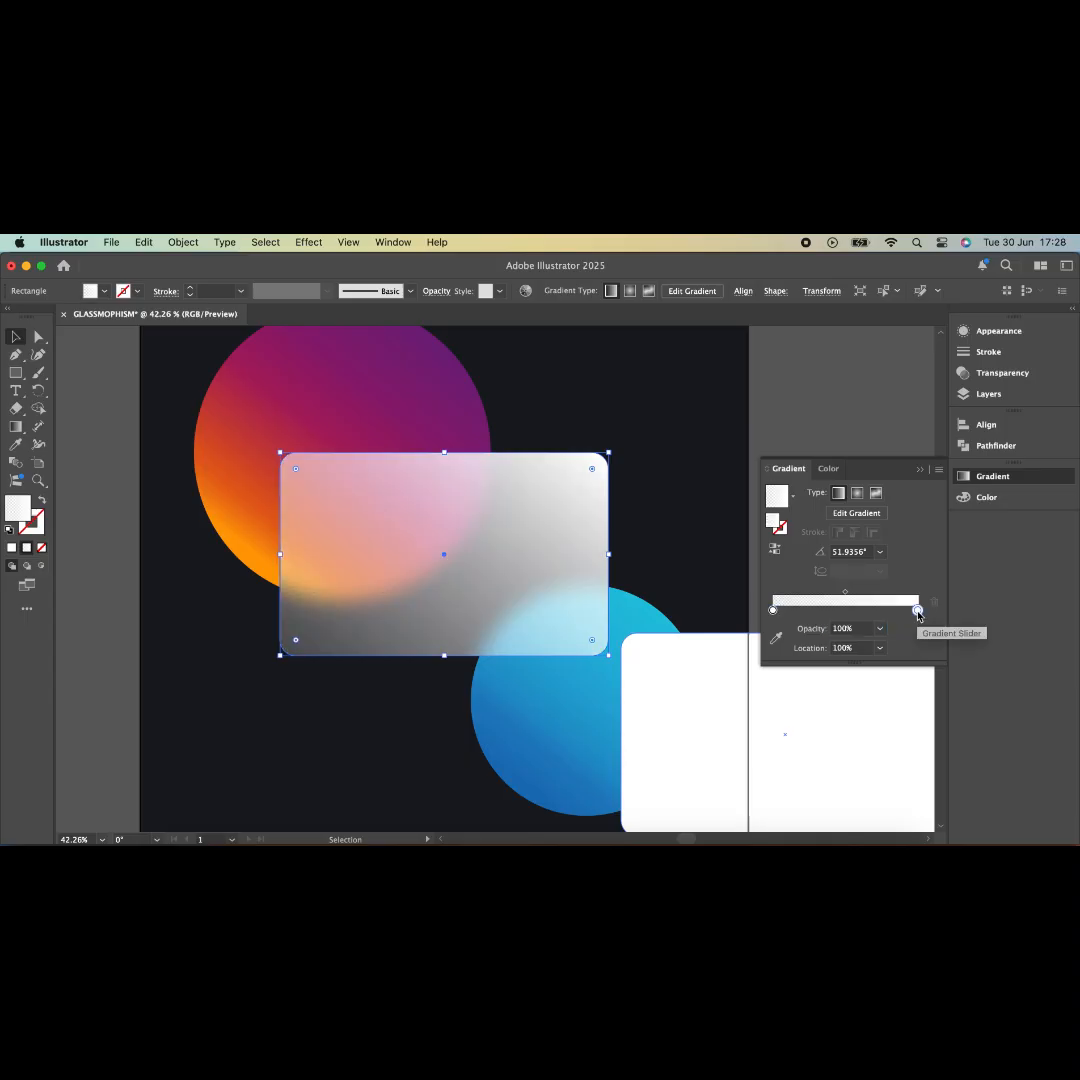
click(852, 629)
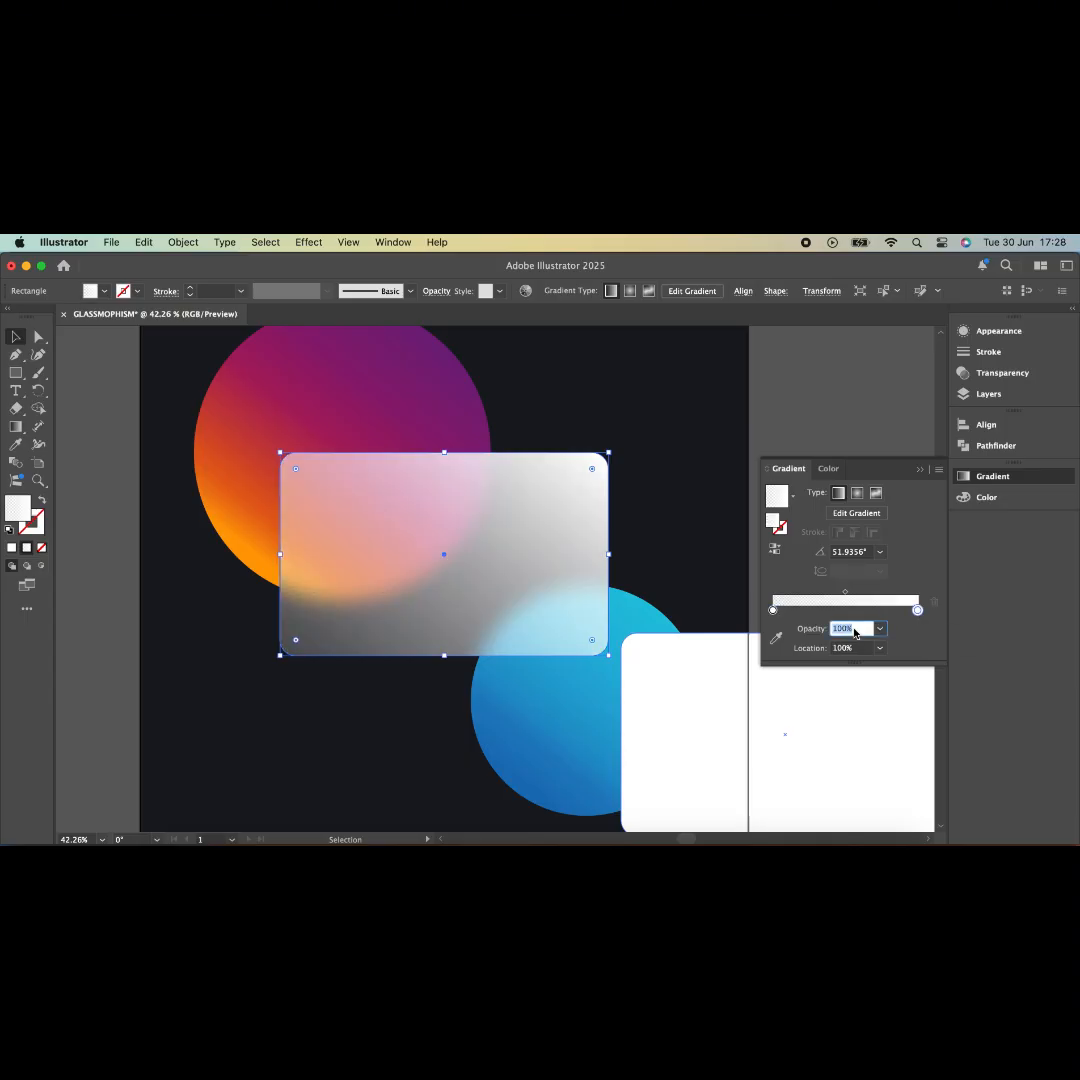
text(0)
key(Return)
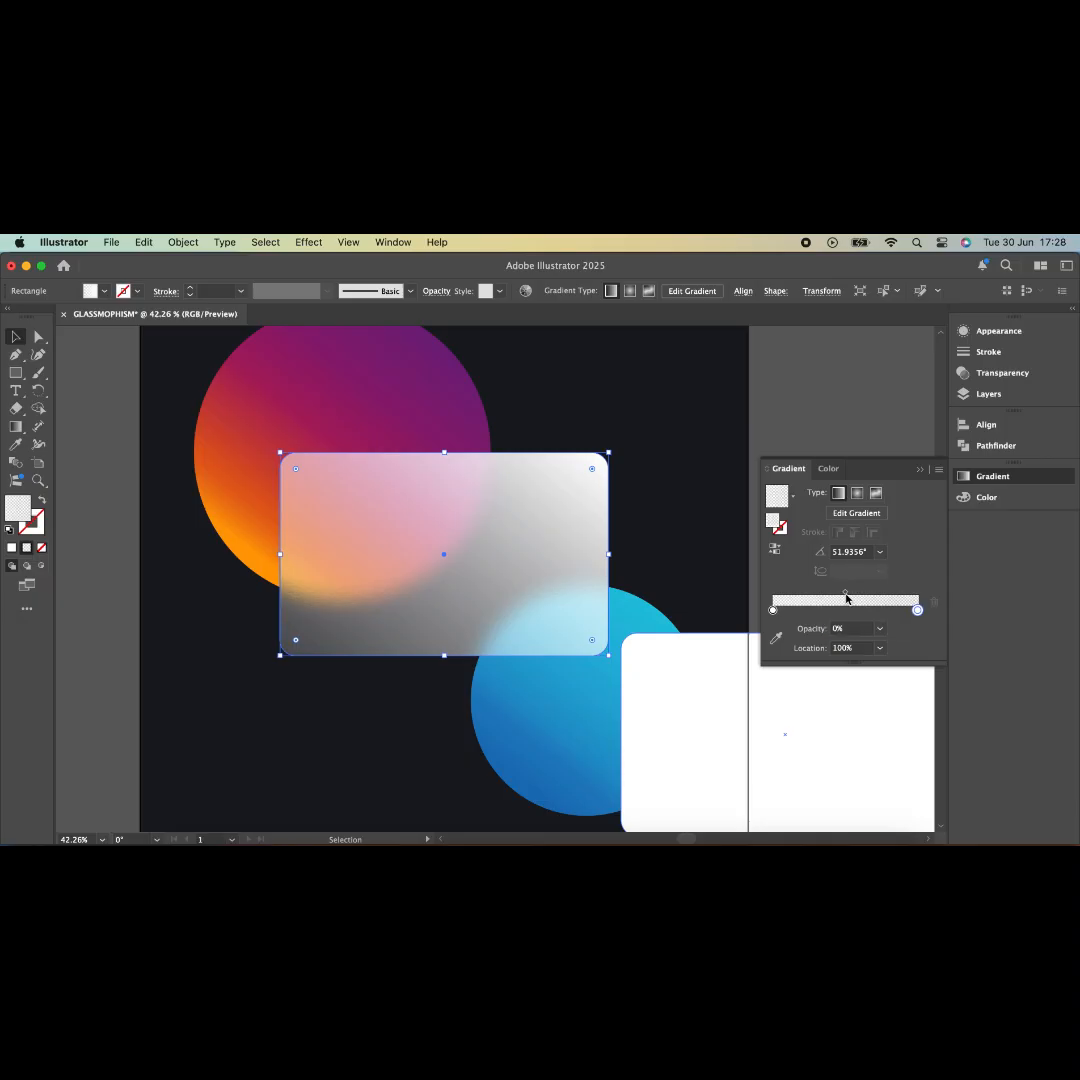
- Set the fill gradient angle to 60° with its midpoint at 30%
click(880, 552)
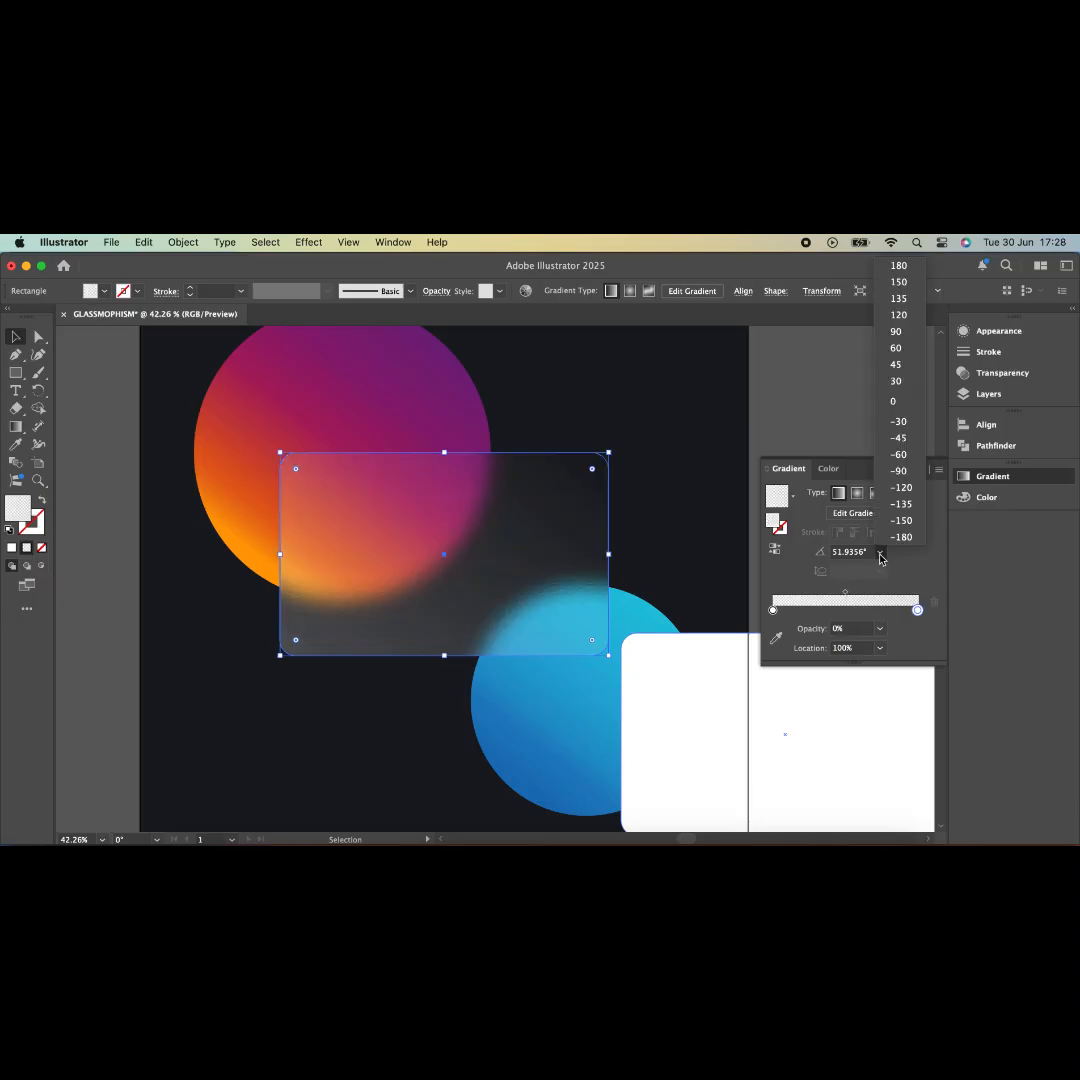
click(898, 348)
click(845, 593)
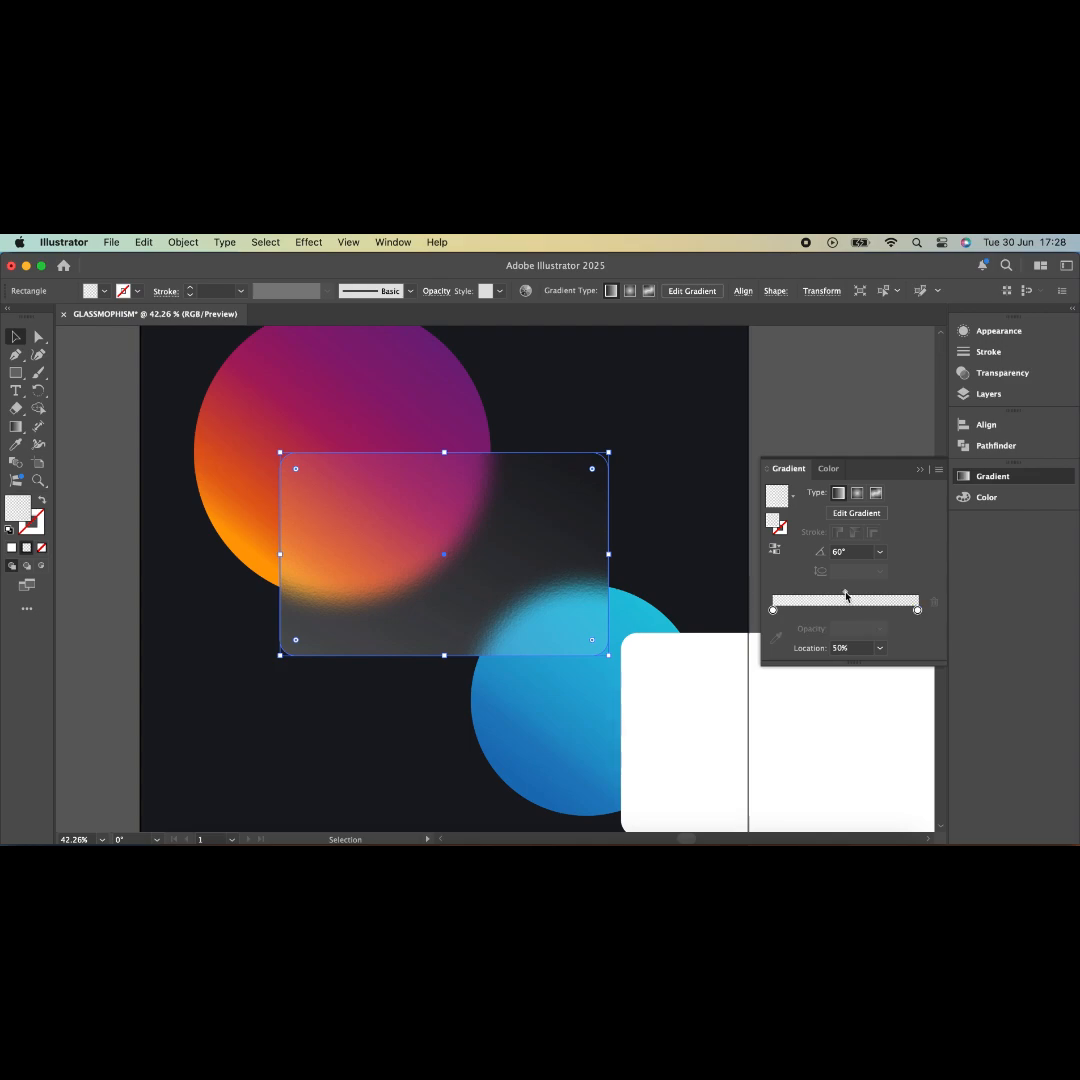
click(866, 650)
text(30)
key(Return)
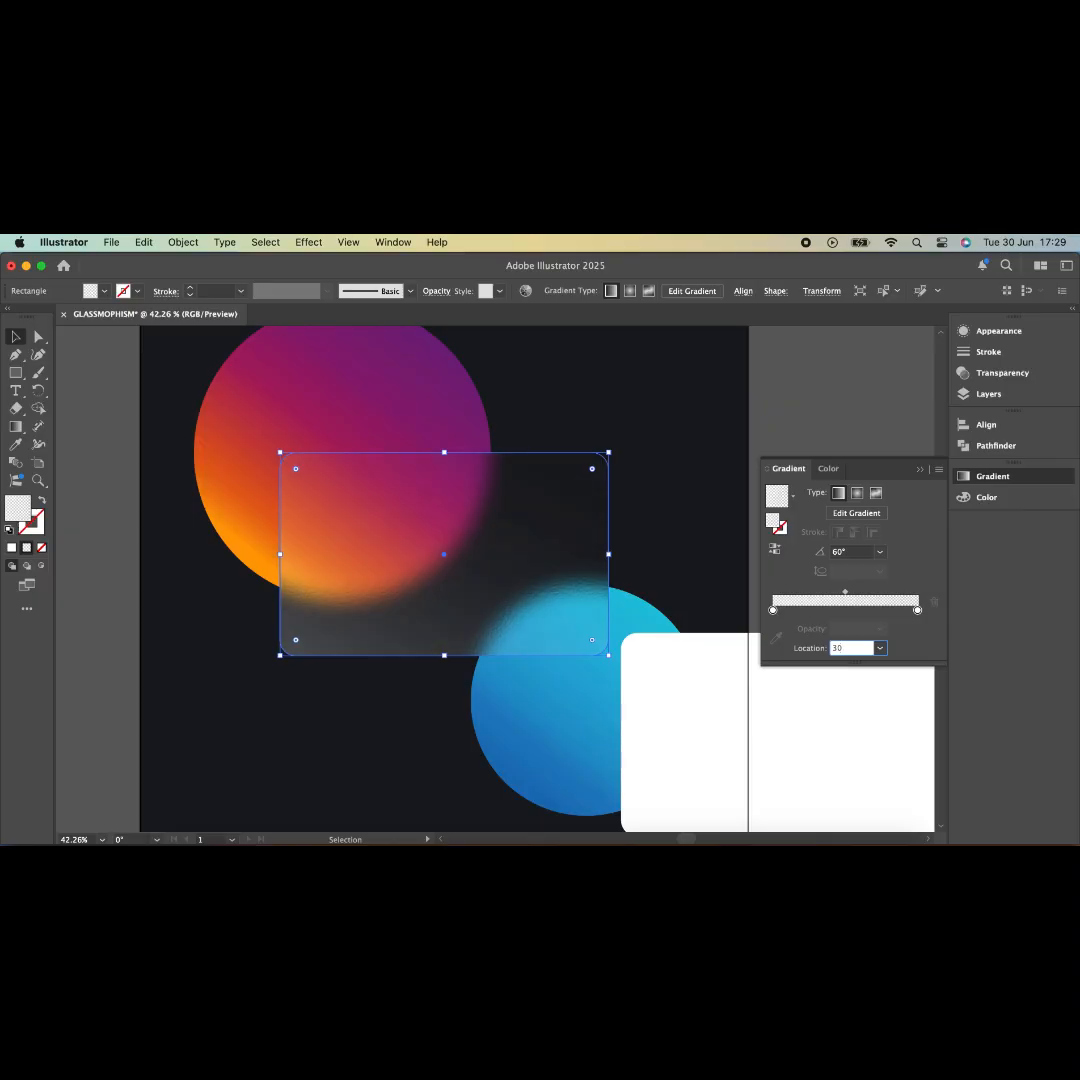
- Give the stroke a white gradient with stops at 25%, 5% and 25% opacity
click(785, 533)
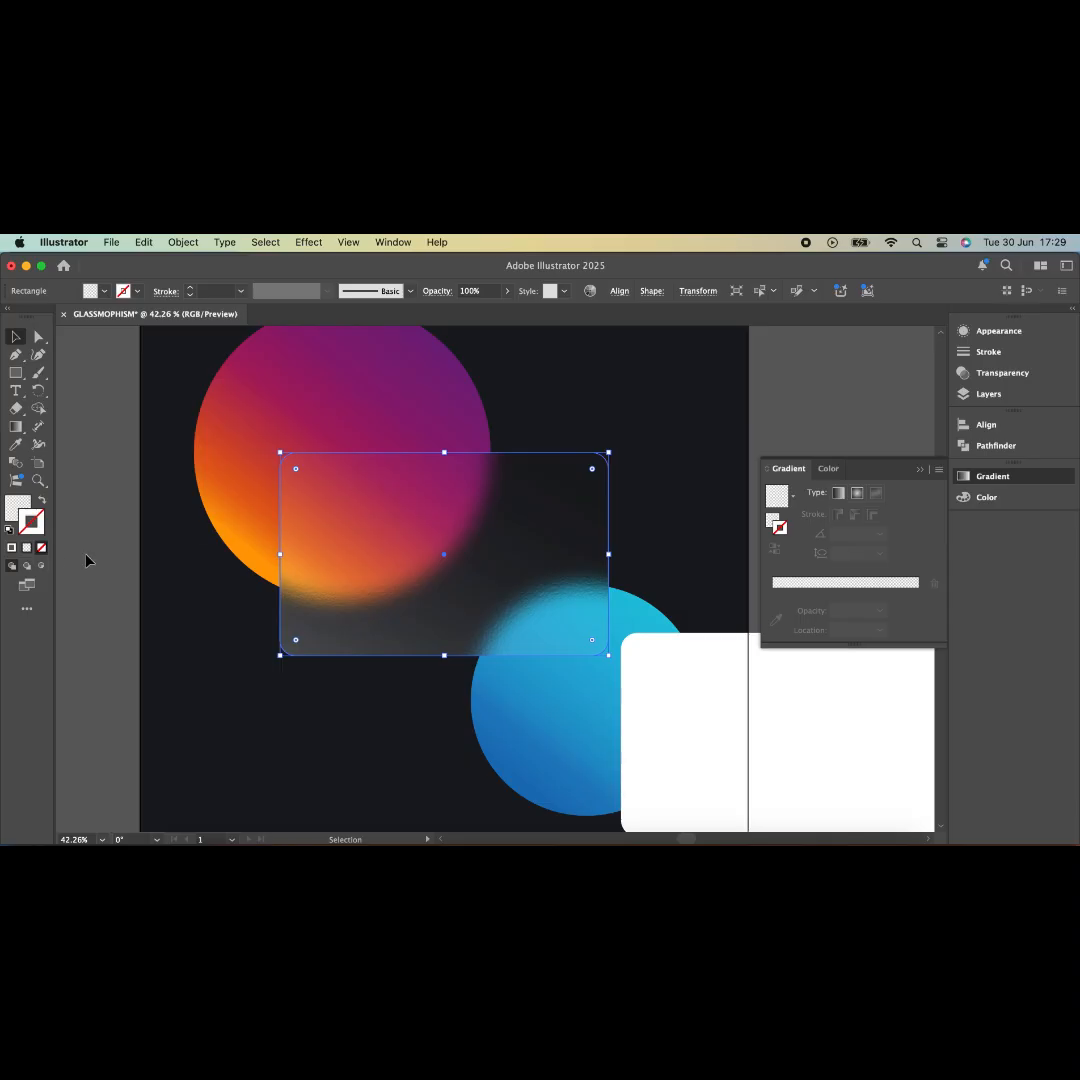
click(26, 550)
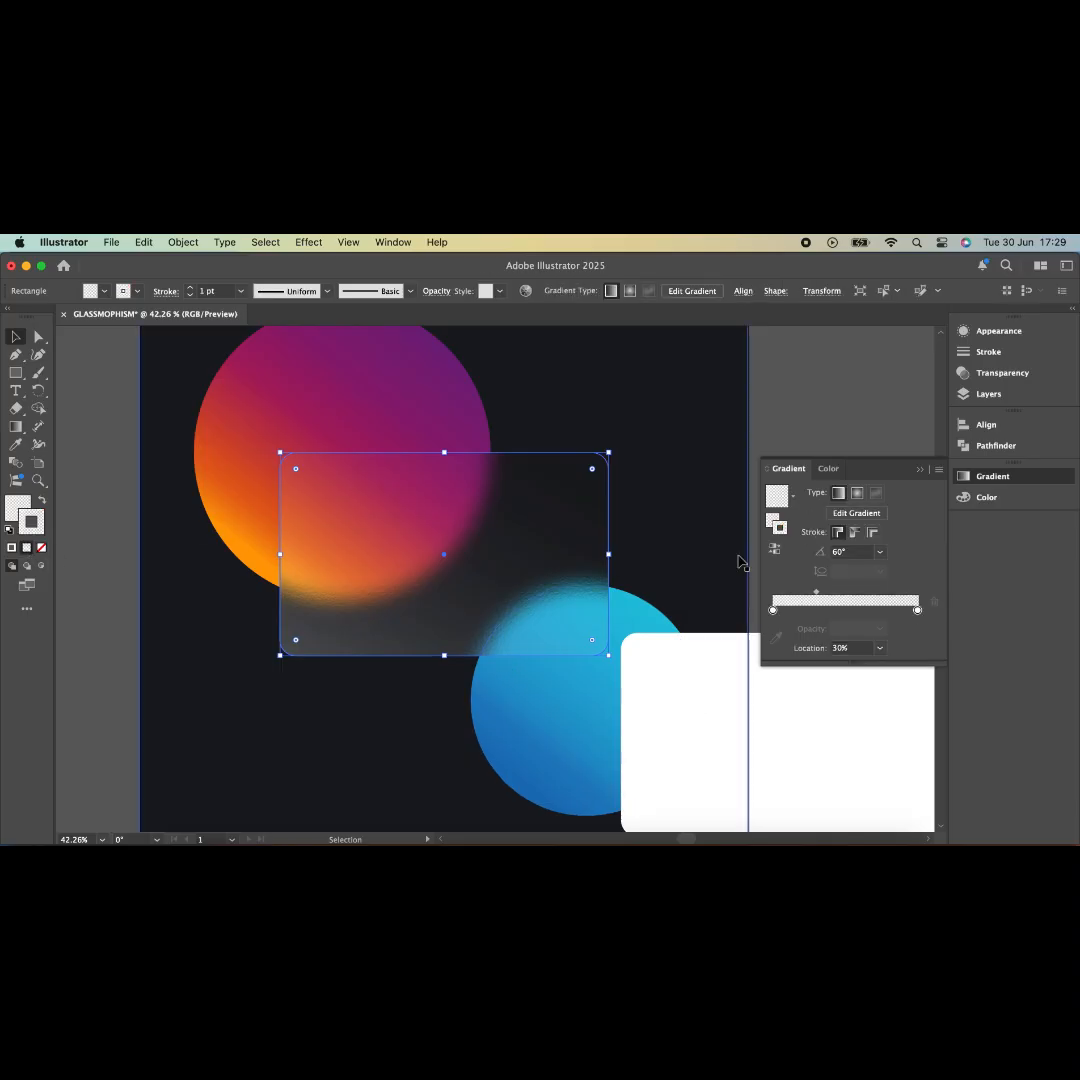
click(843, 609)
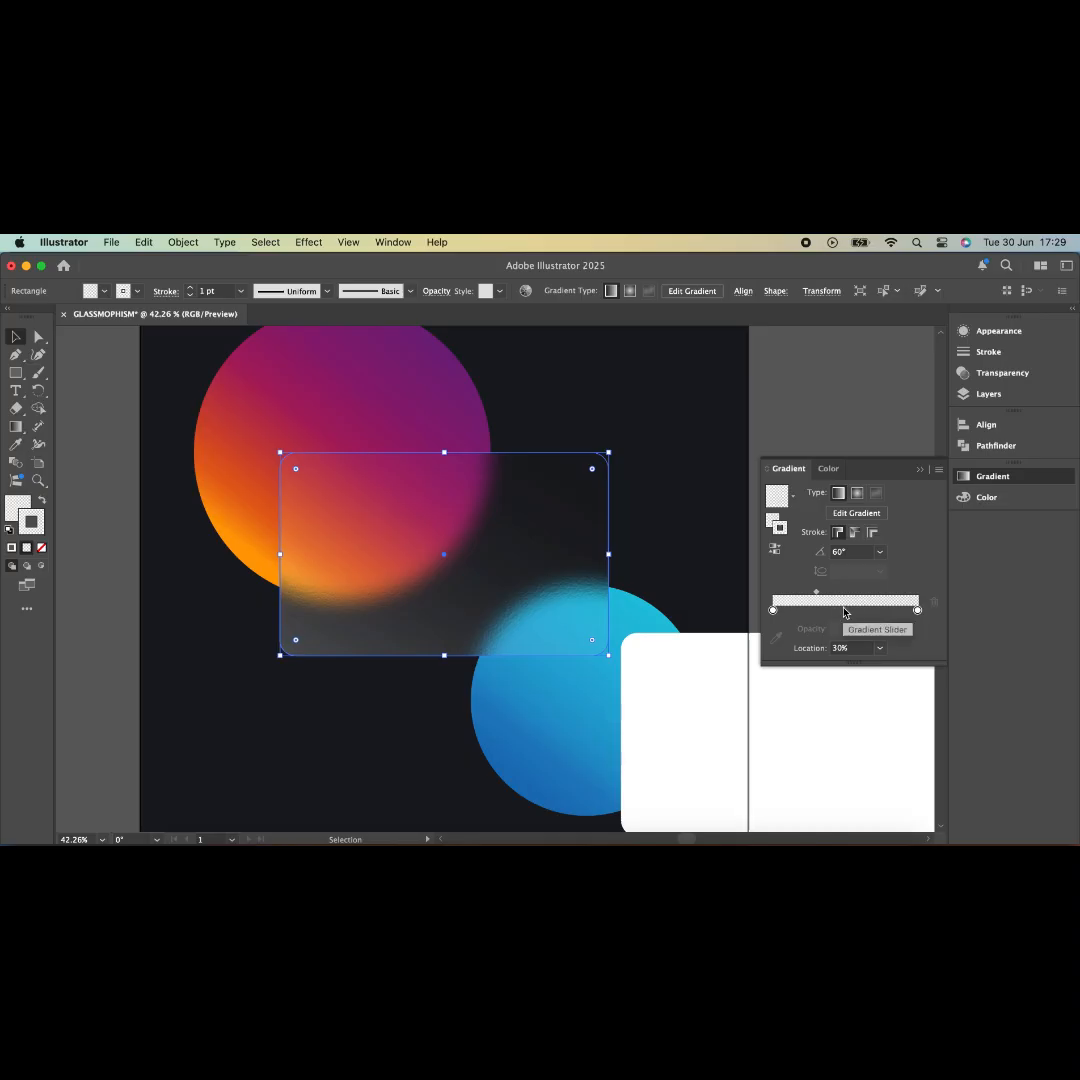
click(773, 610)
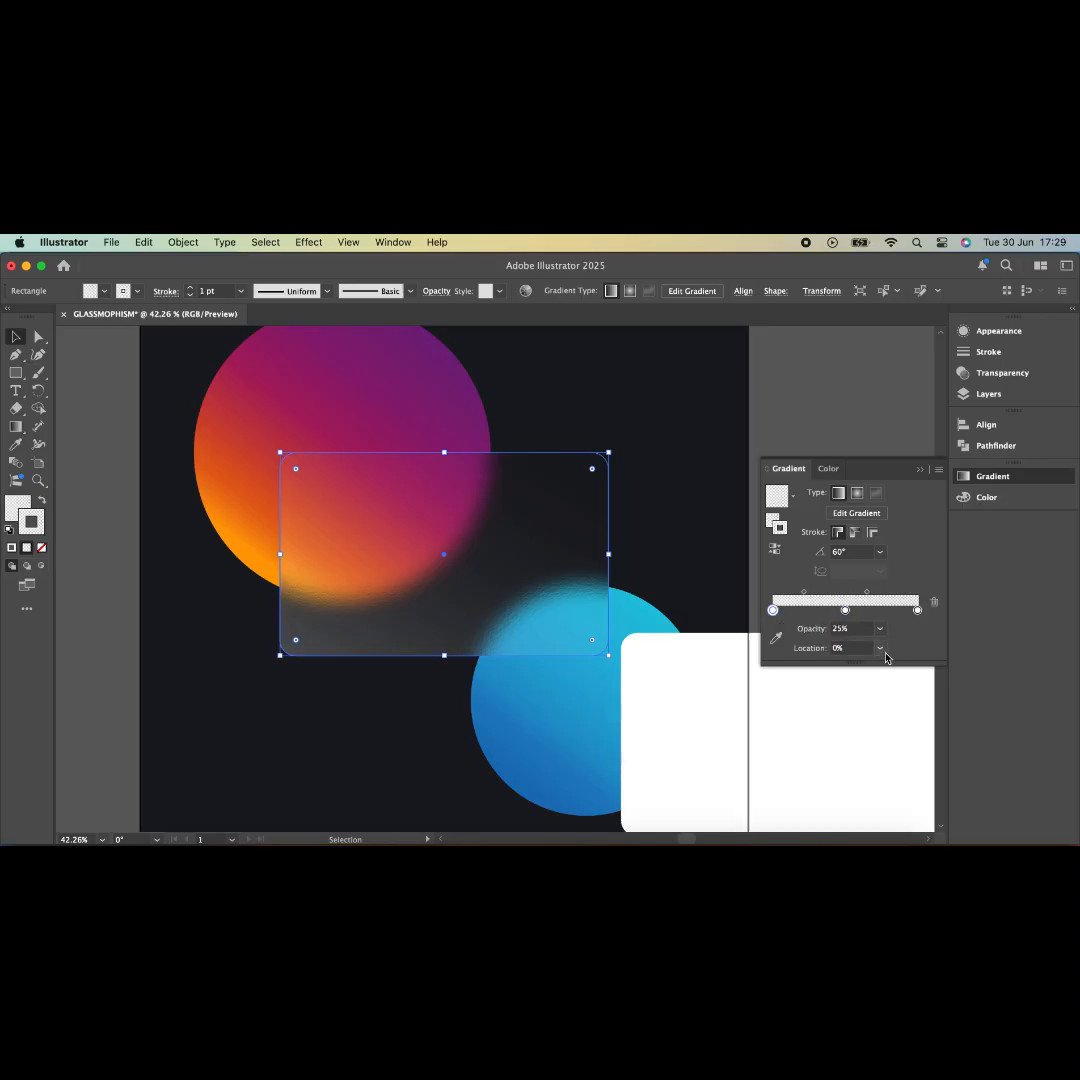
click(846, 611)
click(846, 630)
text(5)
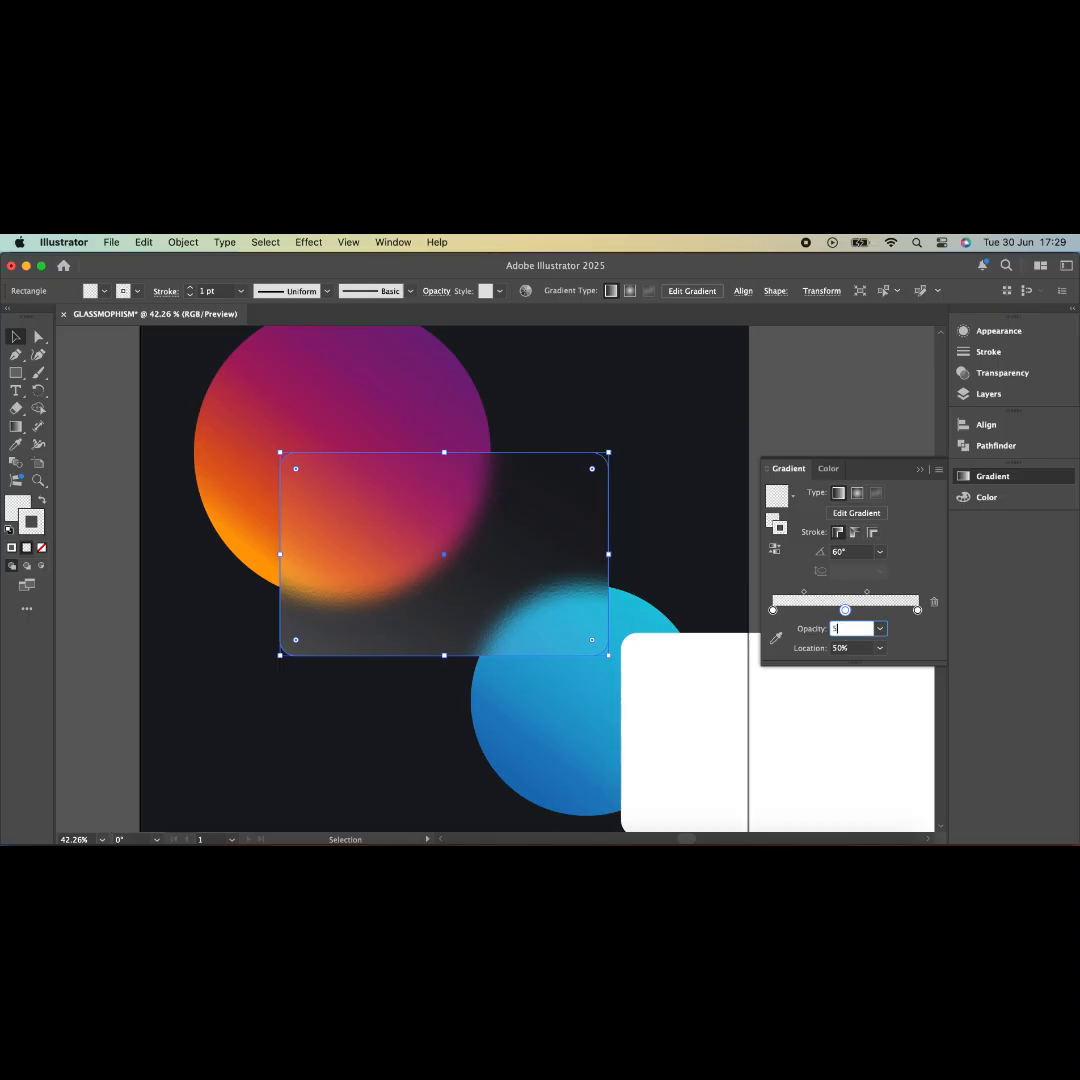
click(918, 611)
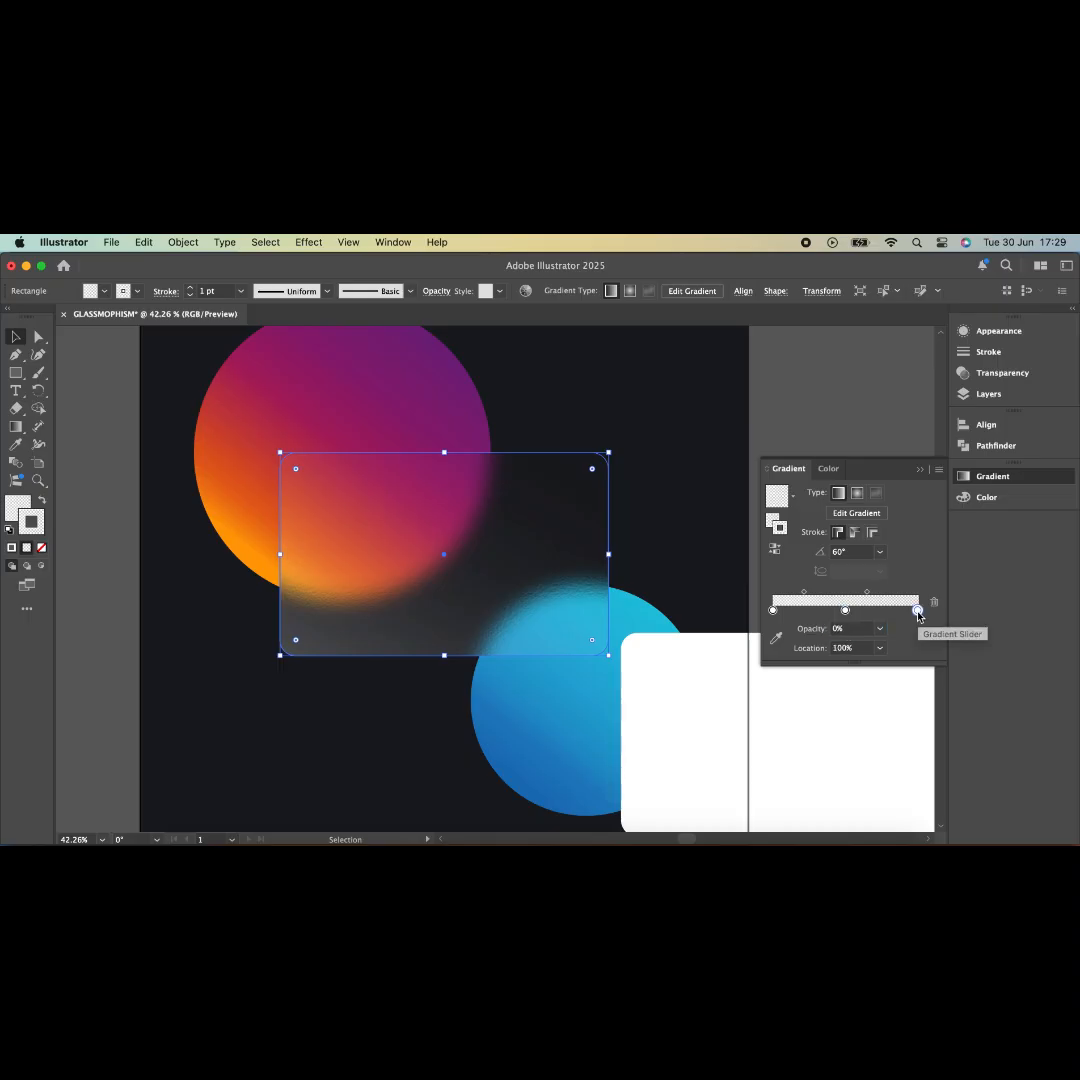
click(847, 630)
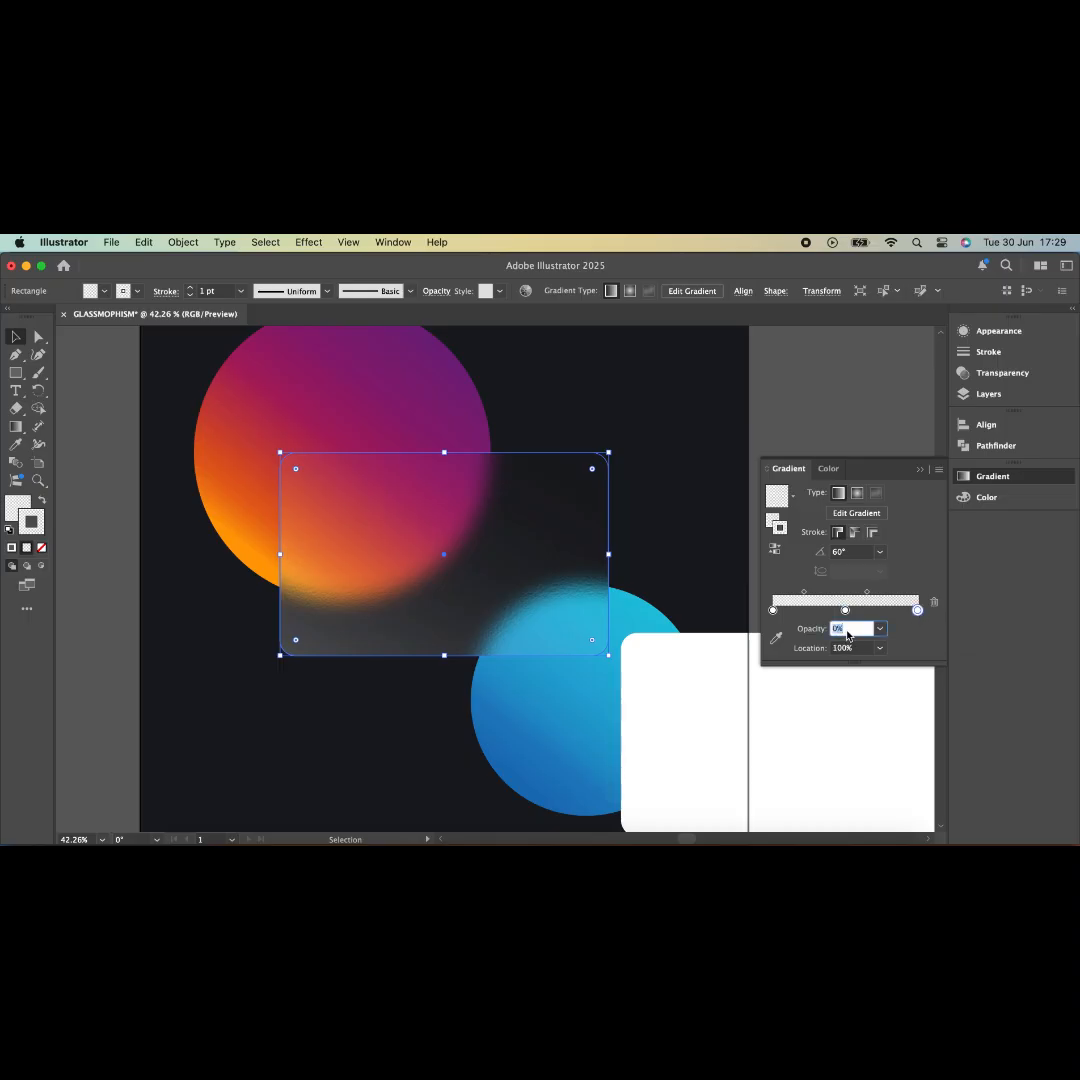
text(25)
key(Return)
- Set the stroke gradient's midpoints to 30% and 70%
click(805, 593)
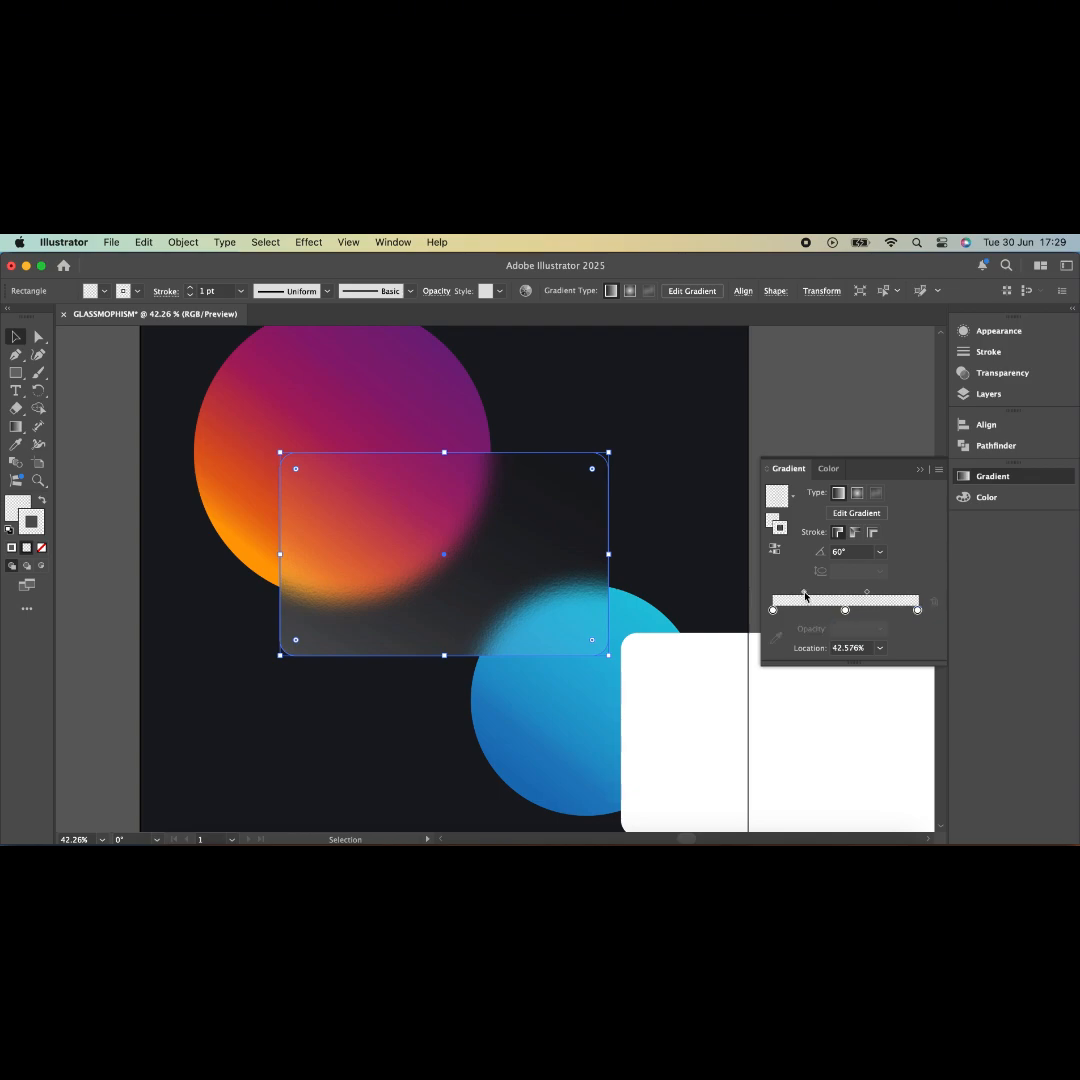
click(862, 648)
text(30)
click(866, 593)
click(880, 648)
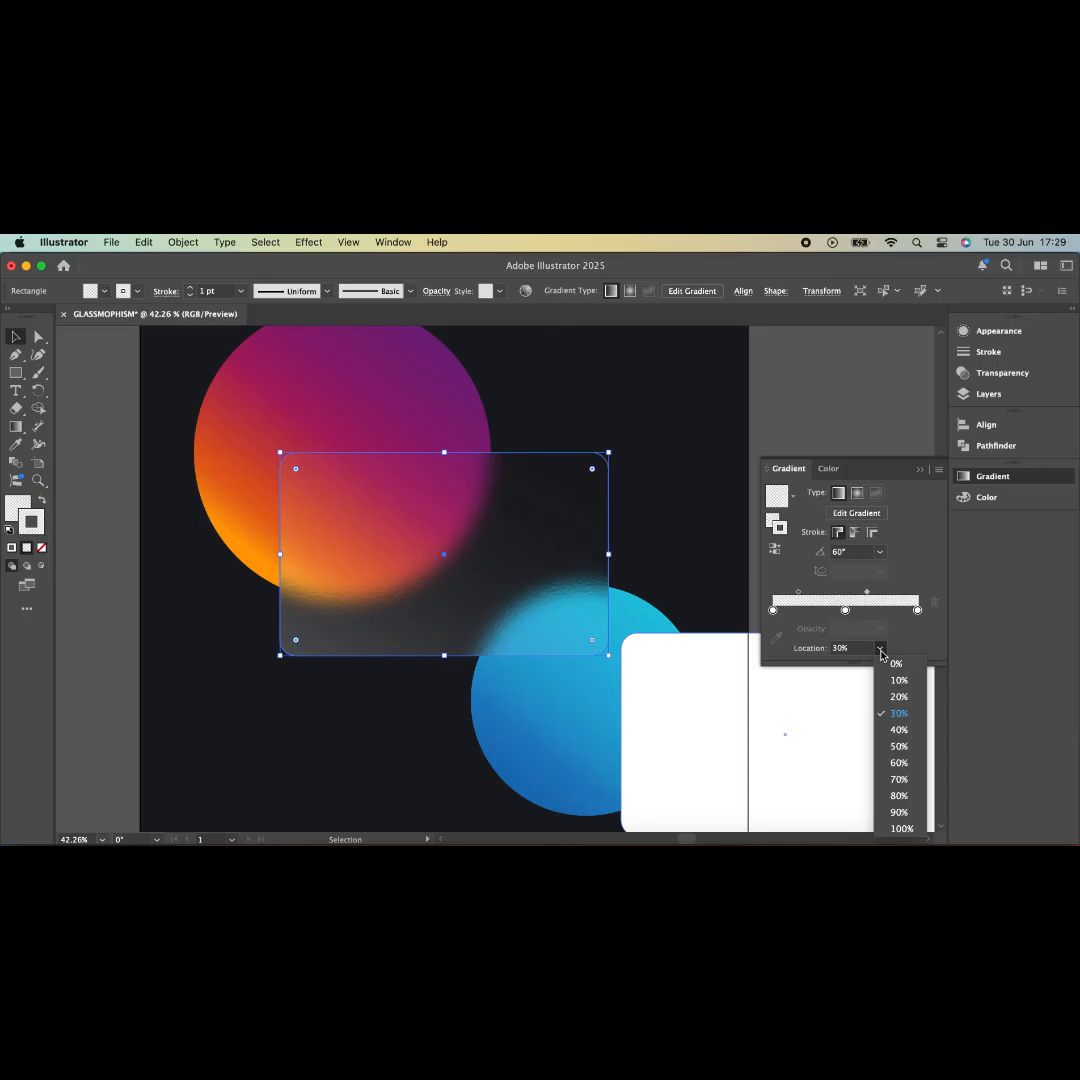
click(901, 780)
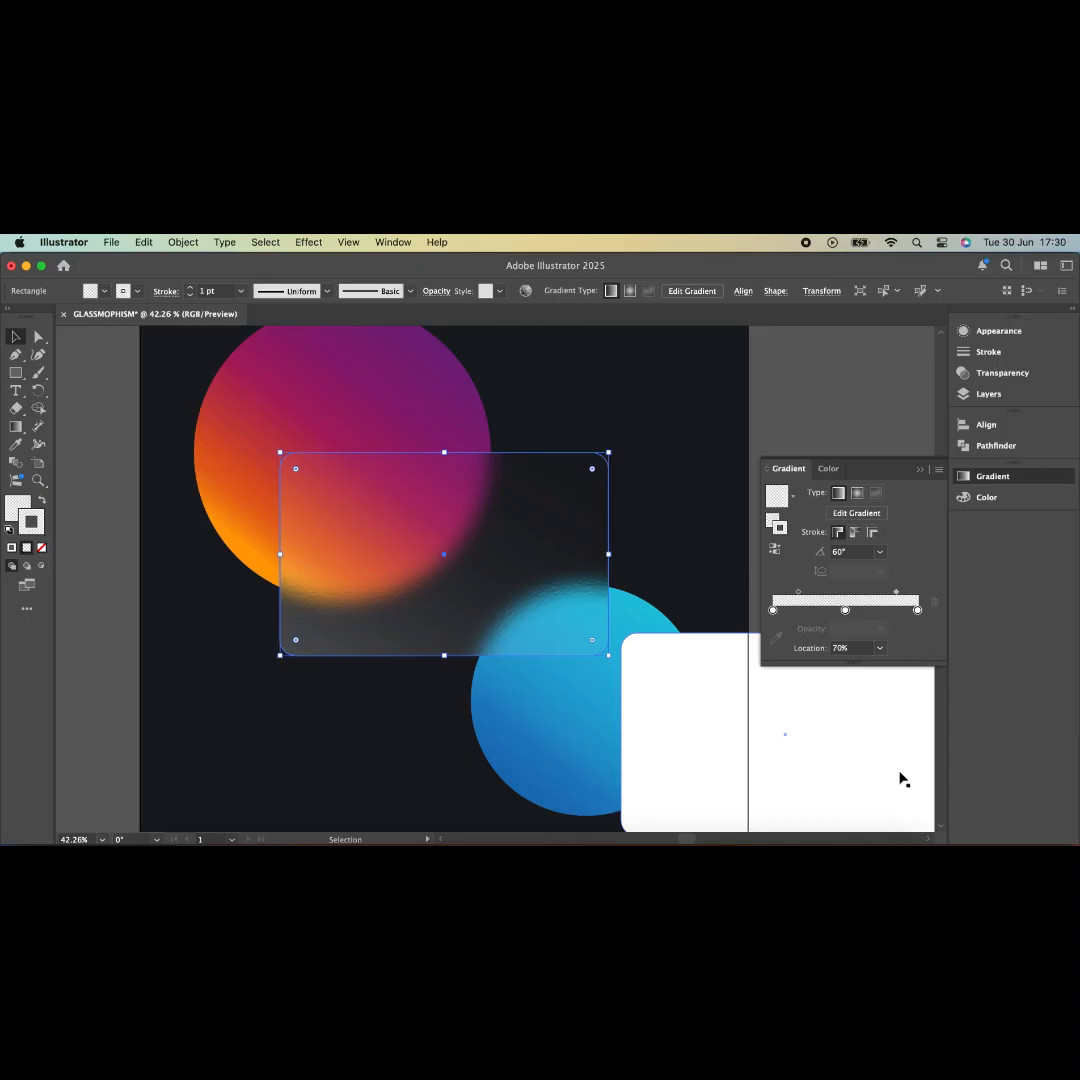
click(880, 552)
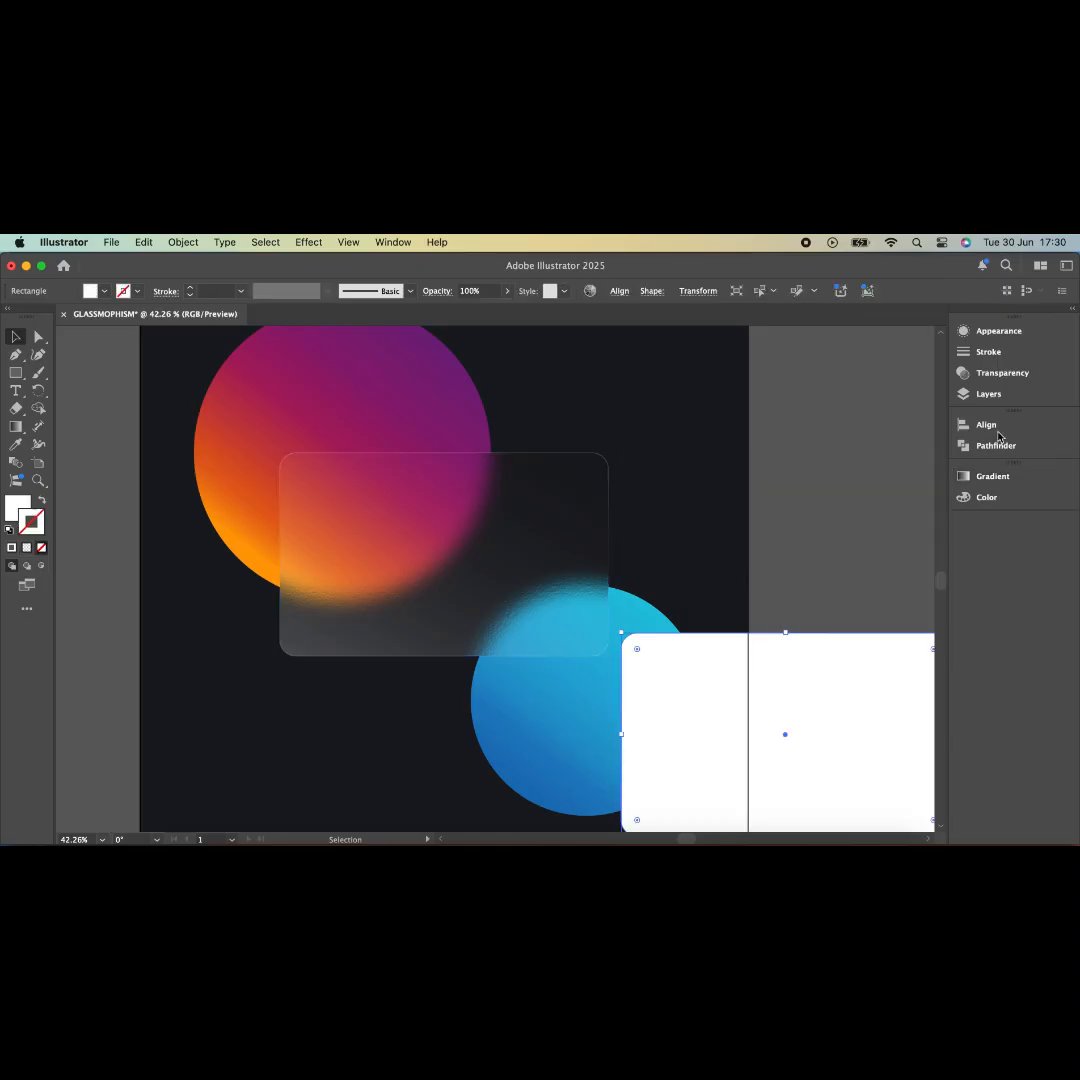
- Centre the new rectangle horizontally and vertically over the glass card
click(997, 431)
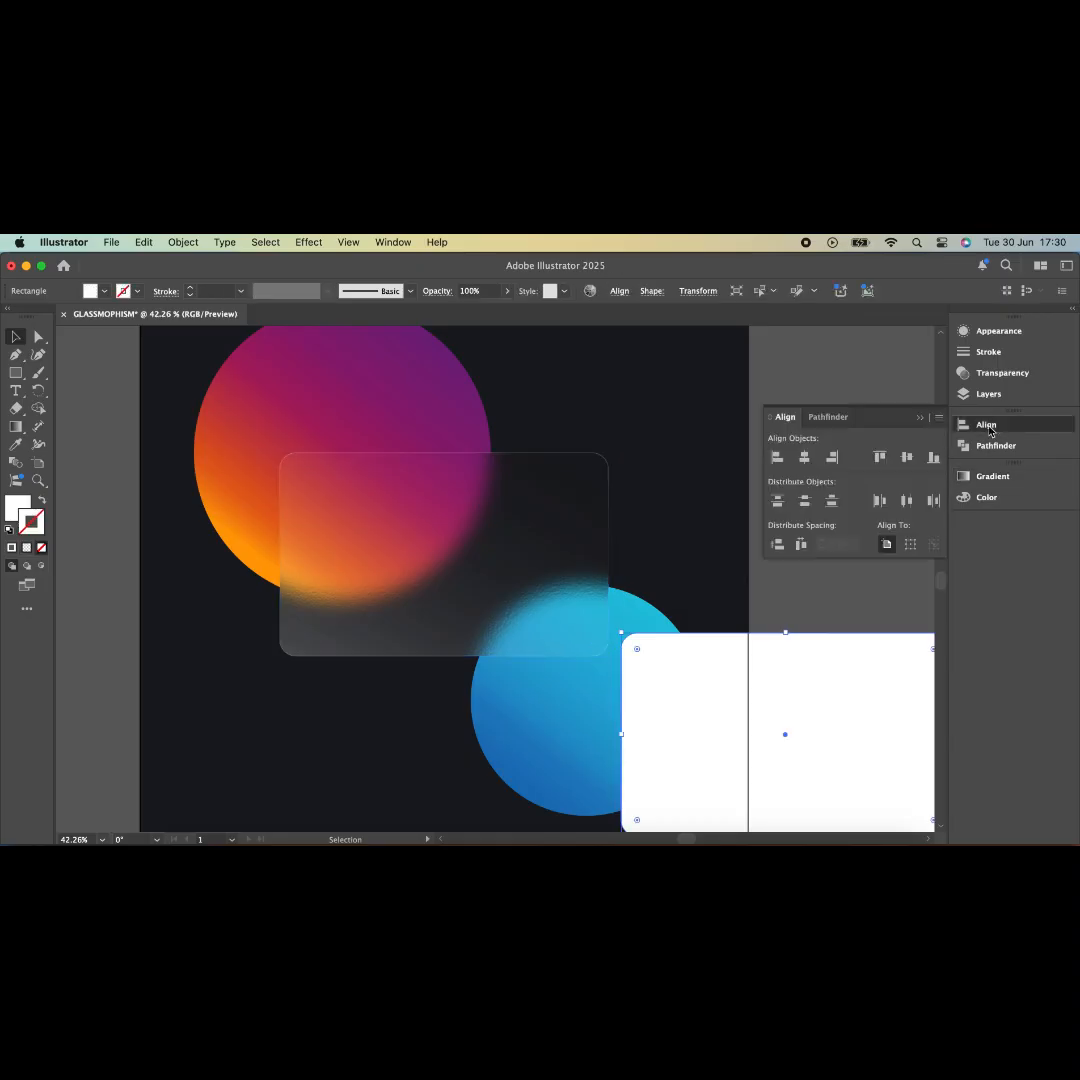
click(804, 457)
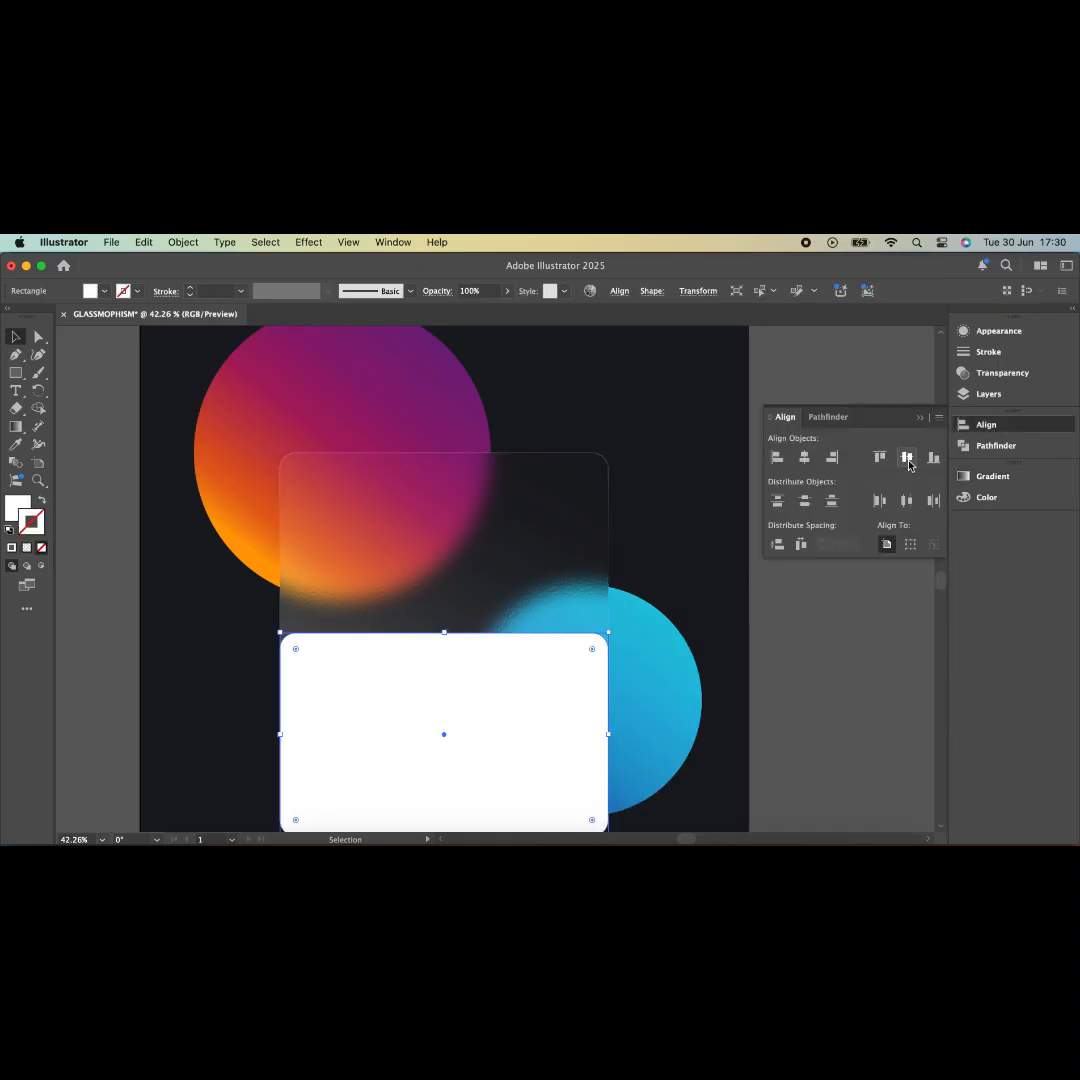
click(907, 459)
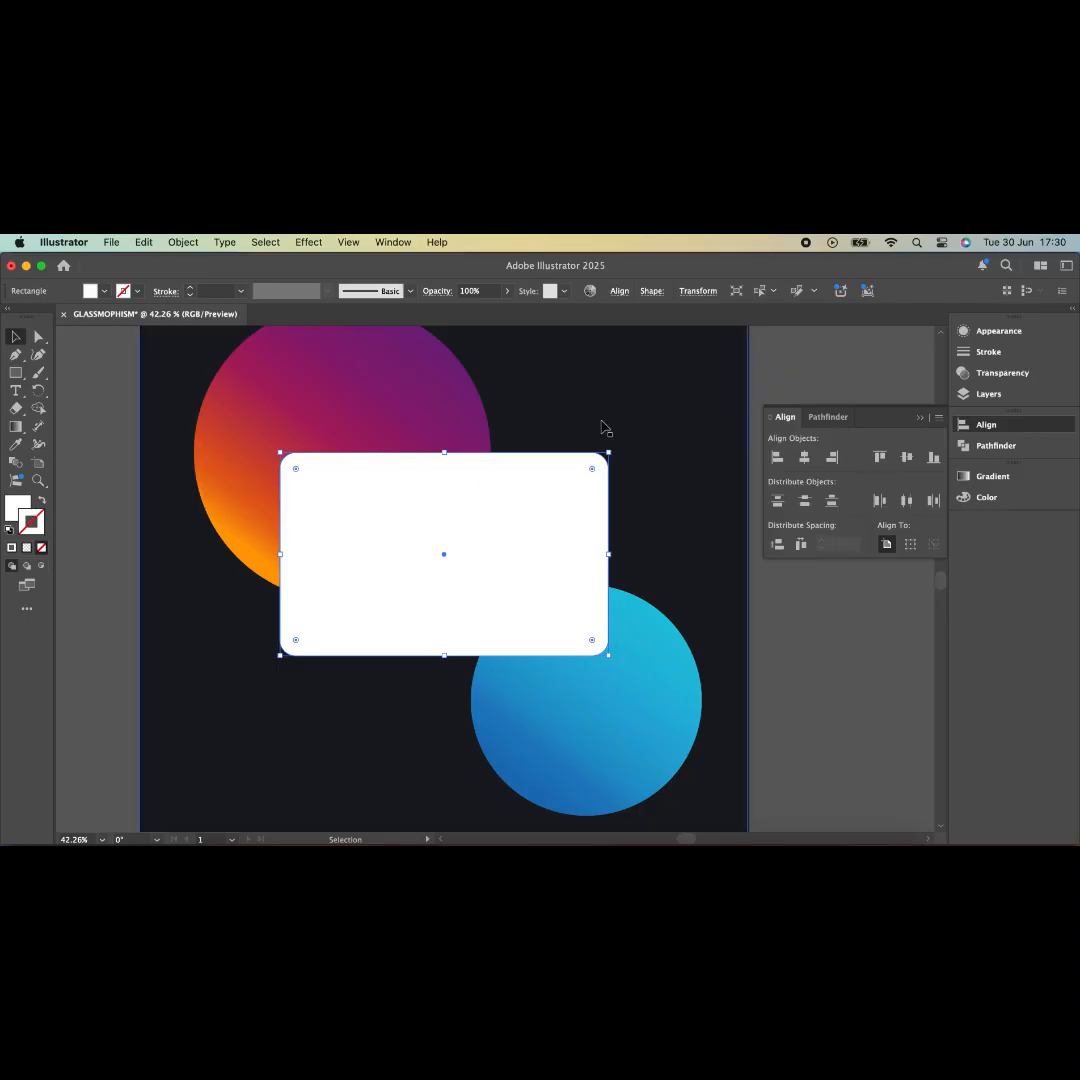
- Fill the rectangle with solid black
click(16, 509)
double_click(16, 509)
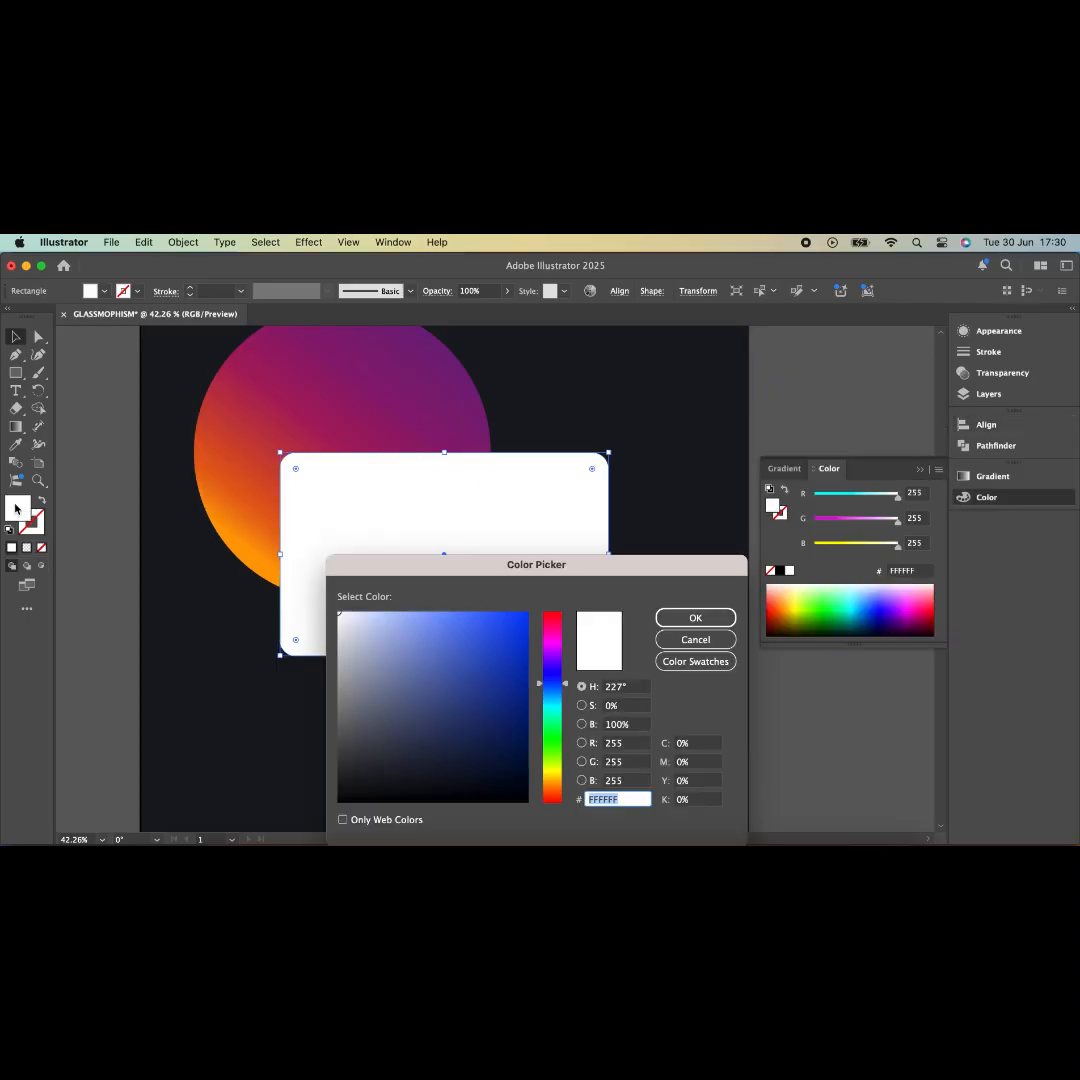
drag(350, 793, 338, 802)
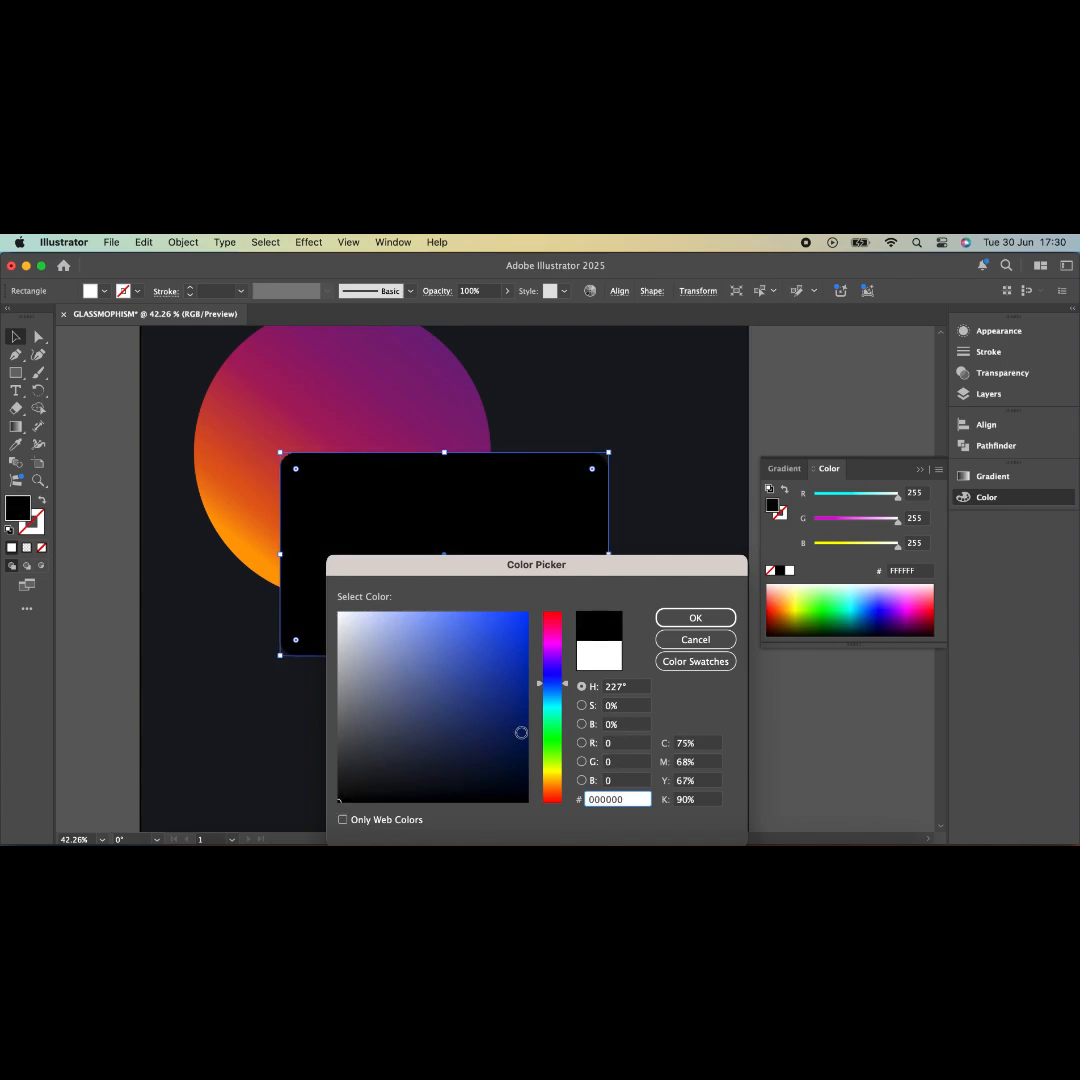
click(690, 620)
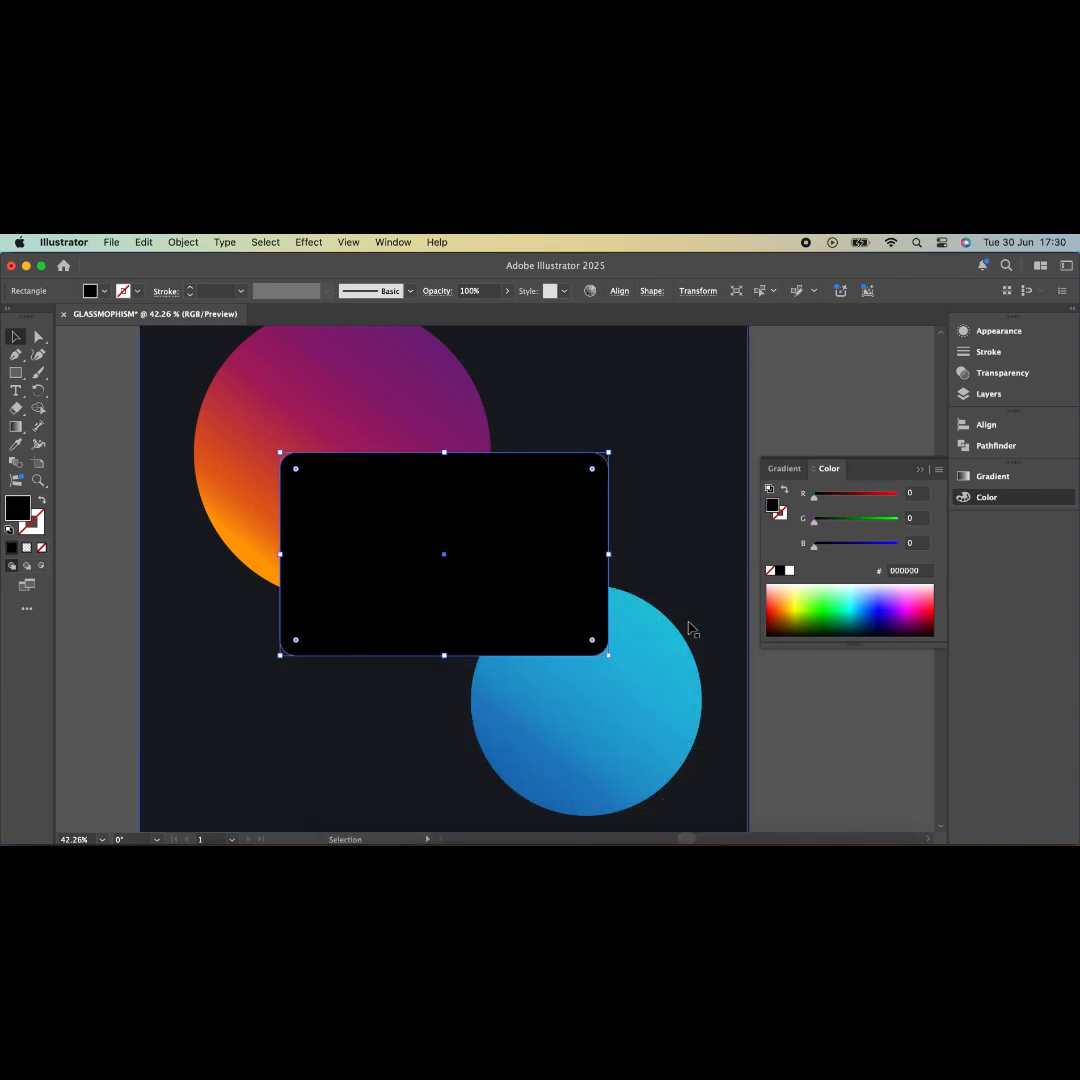
- Apply Film Grain with Grain 20, Highlight Area 20 and Intensity 10
click(1013, 331)
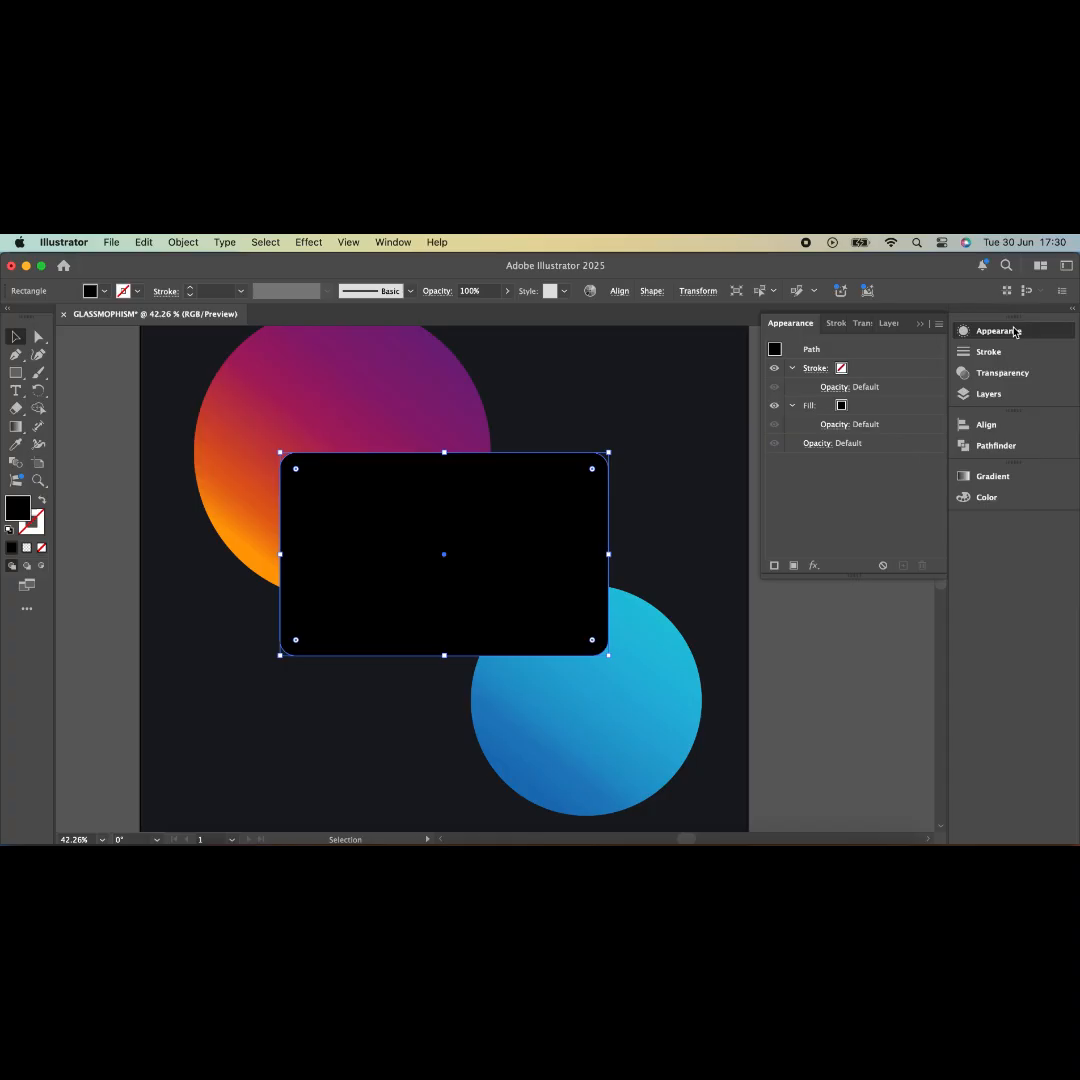
click(814, 565)
mouse_move(816, 575)
mouse_move(880, 697)
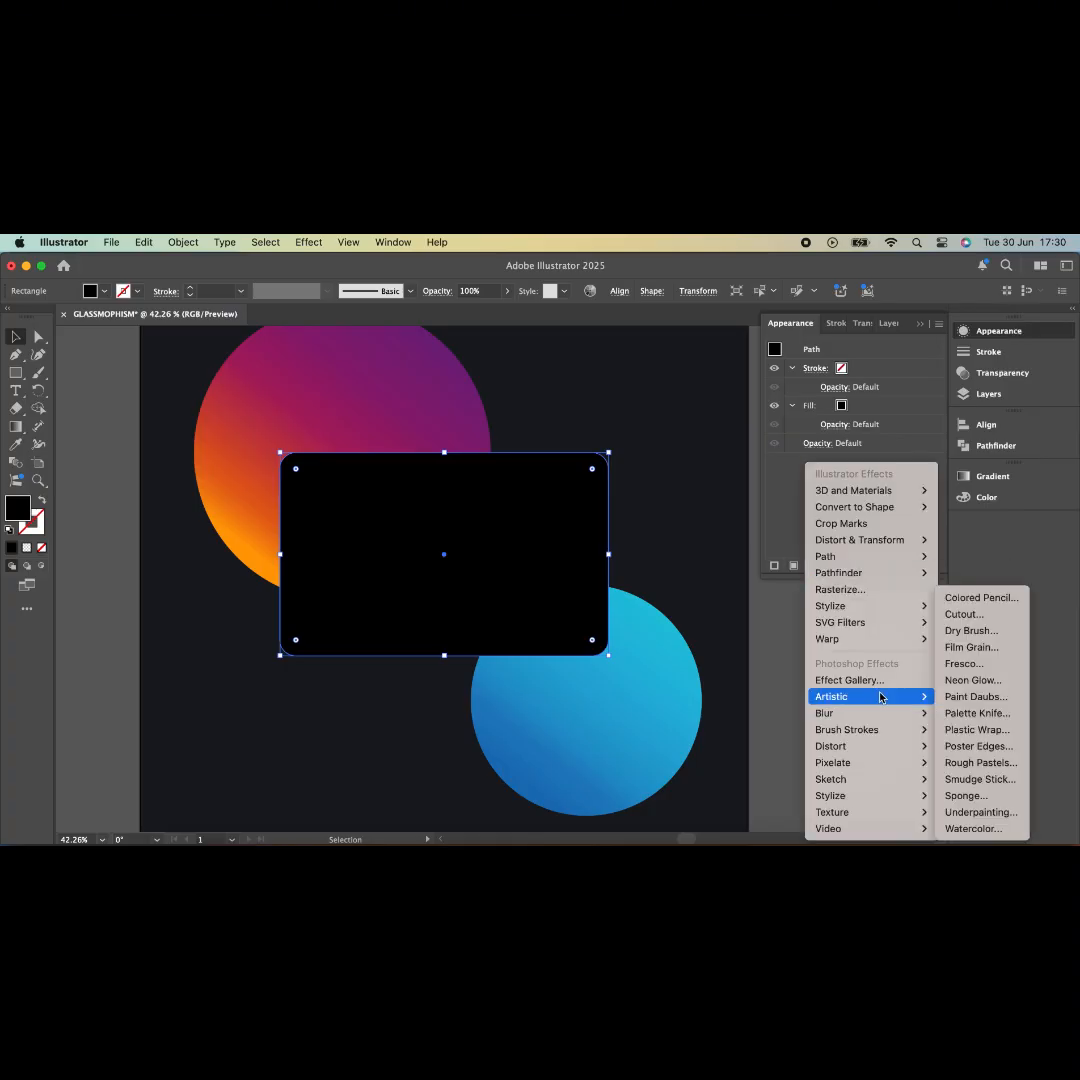
click(962, 647)
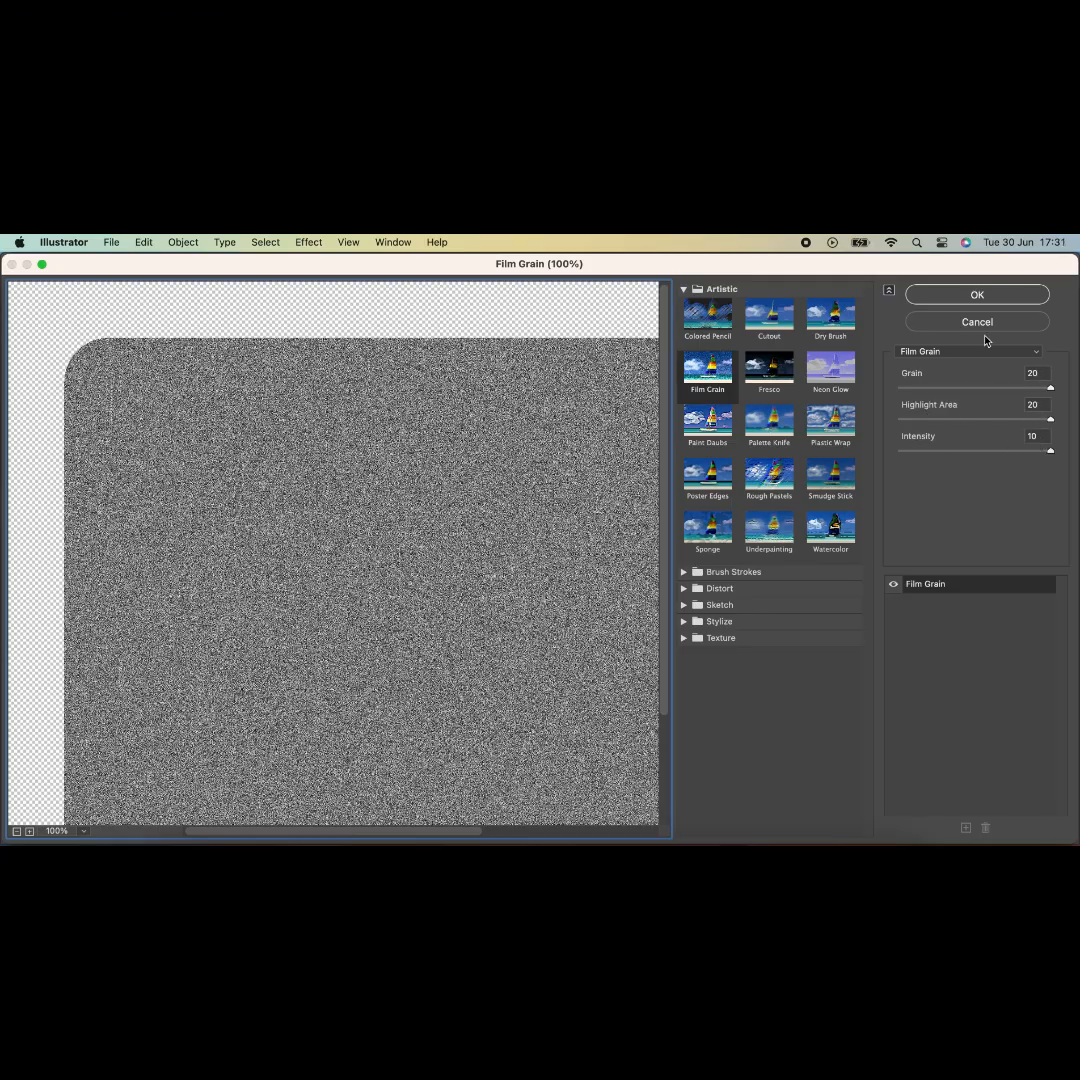
click(978, 295)
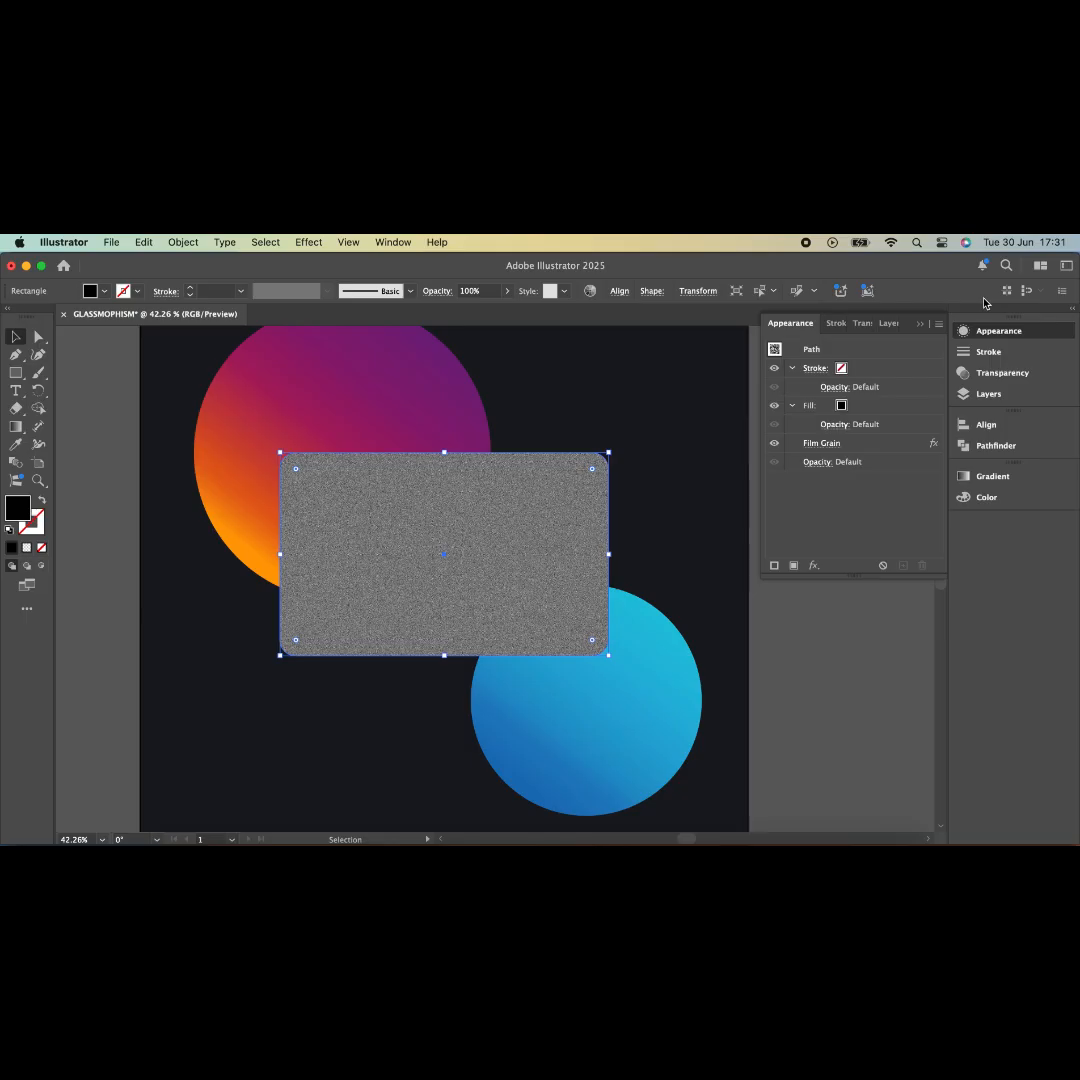
- Set the grainy black rectangle to Overlay blend mode at 10% opacity, then deselect it
click(971, 374)
click(808, 346)
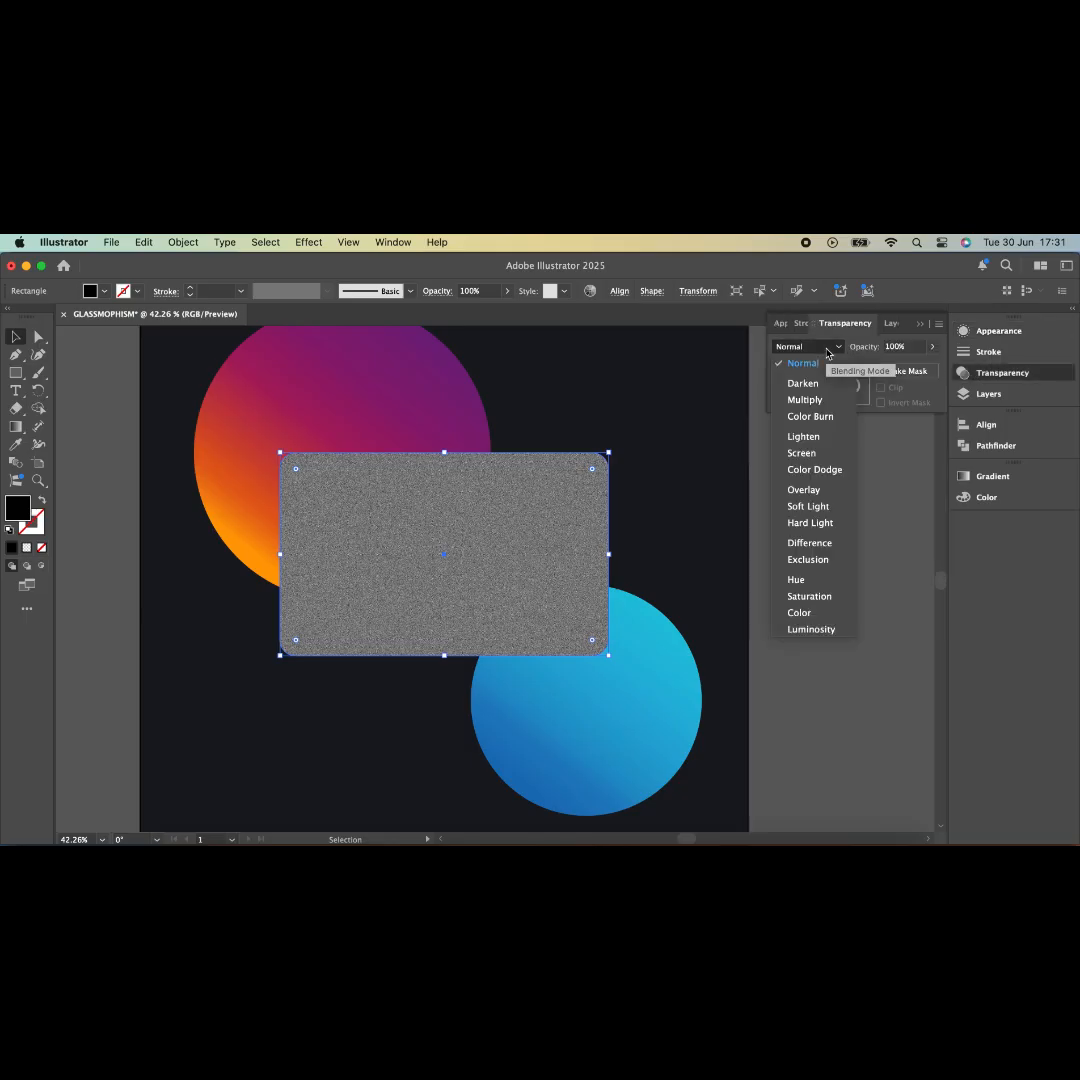
click(804, 490)
click(933, 347)
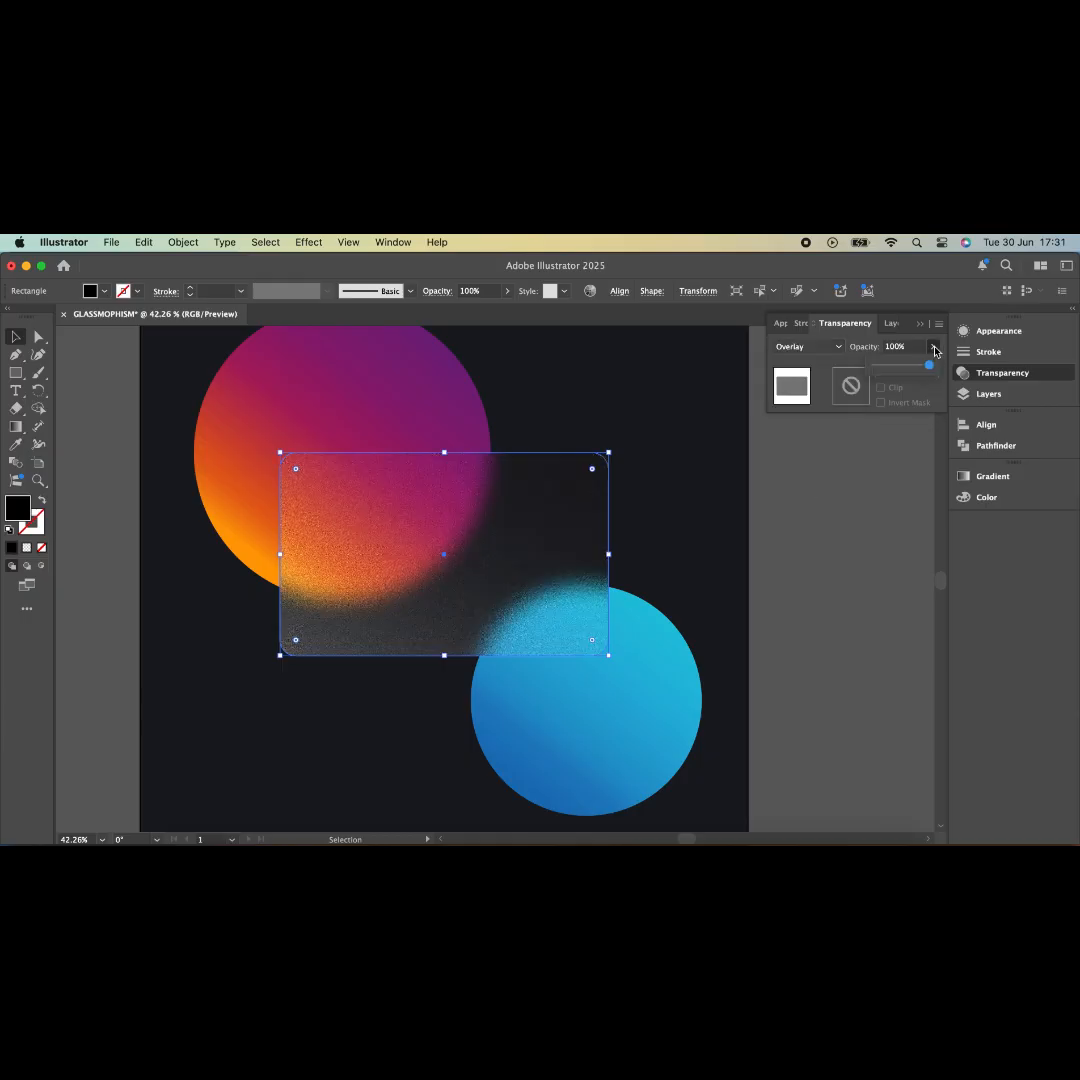
click(897, 366)
click(886, 365)
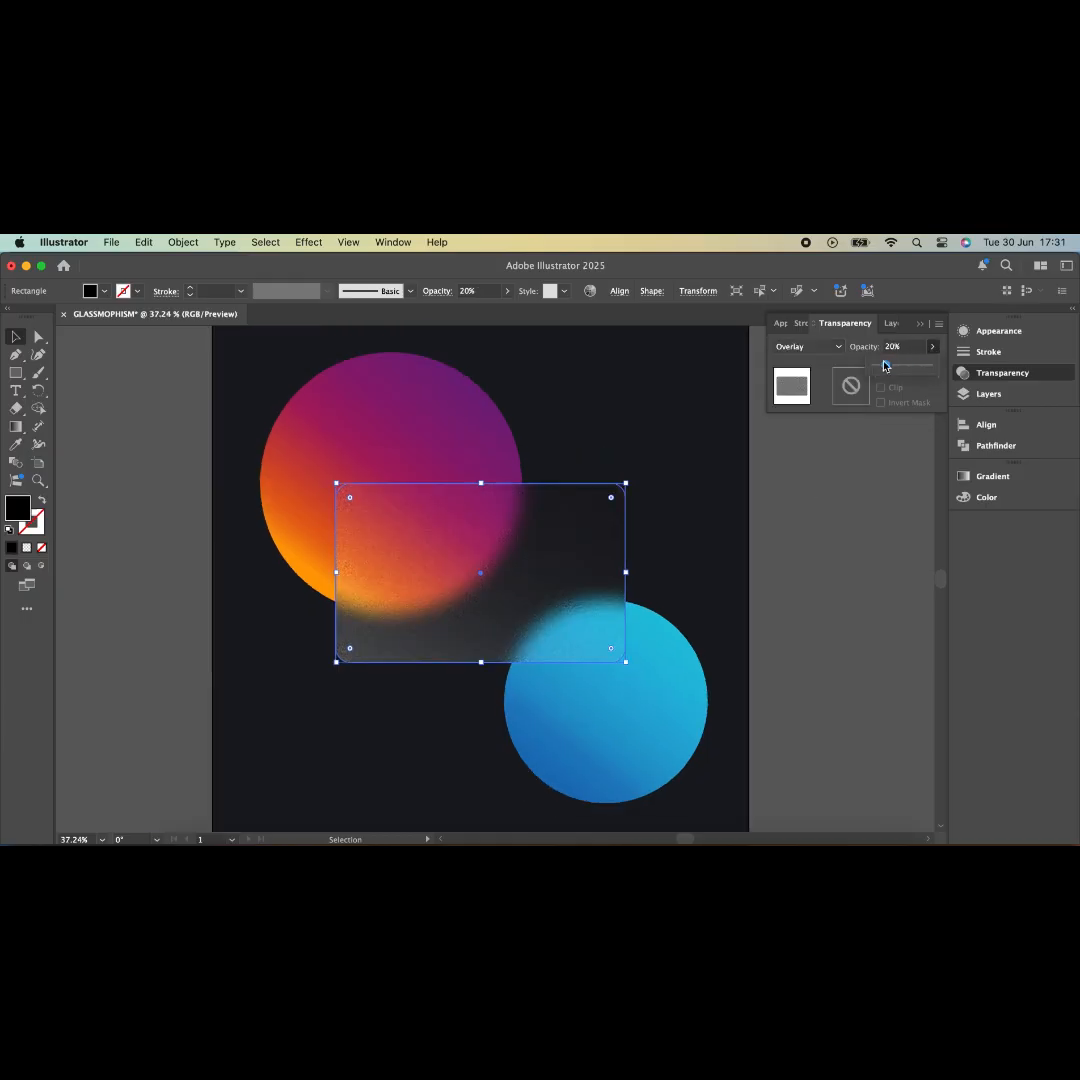
click(898, 347)
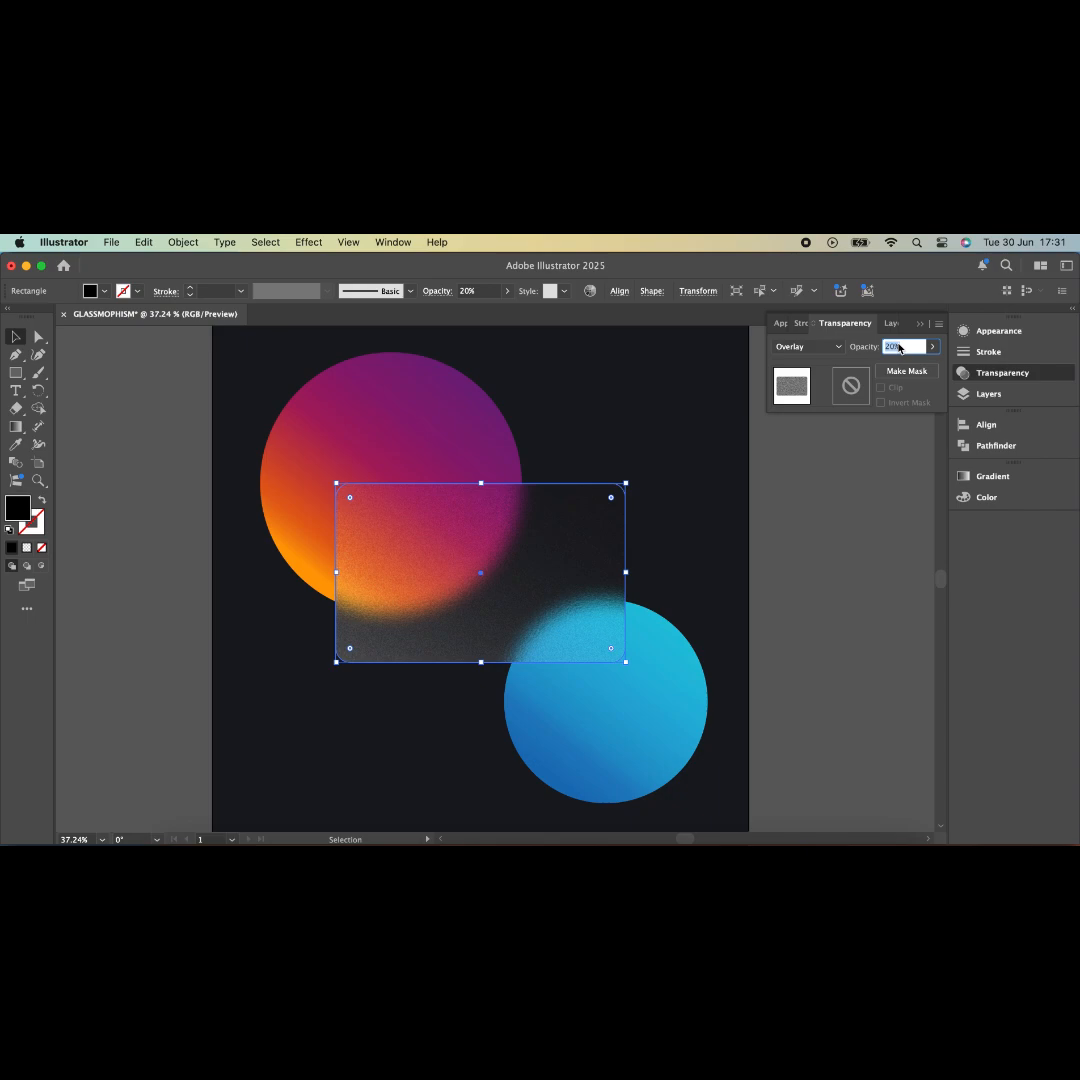
text(10)
key(Return)
click(829, 559)
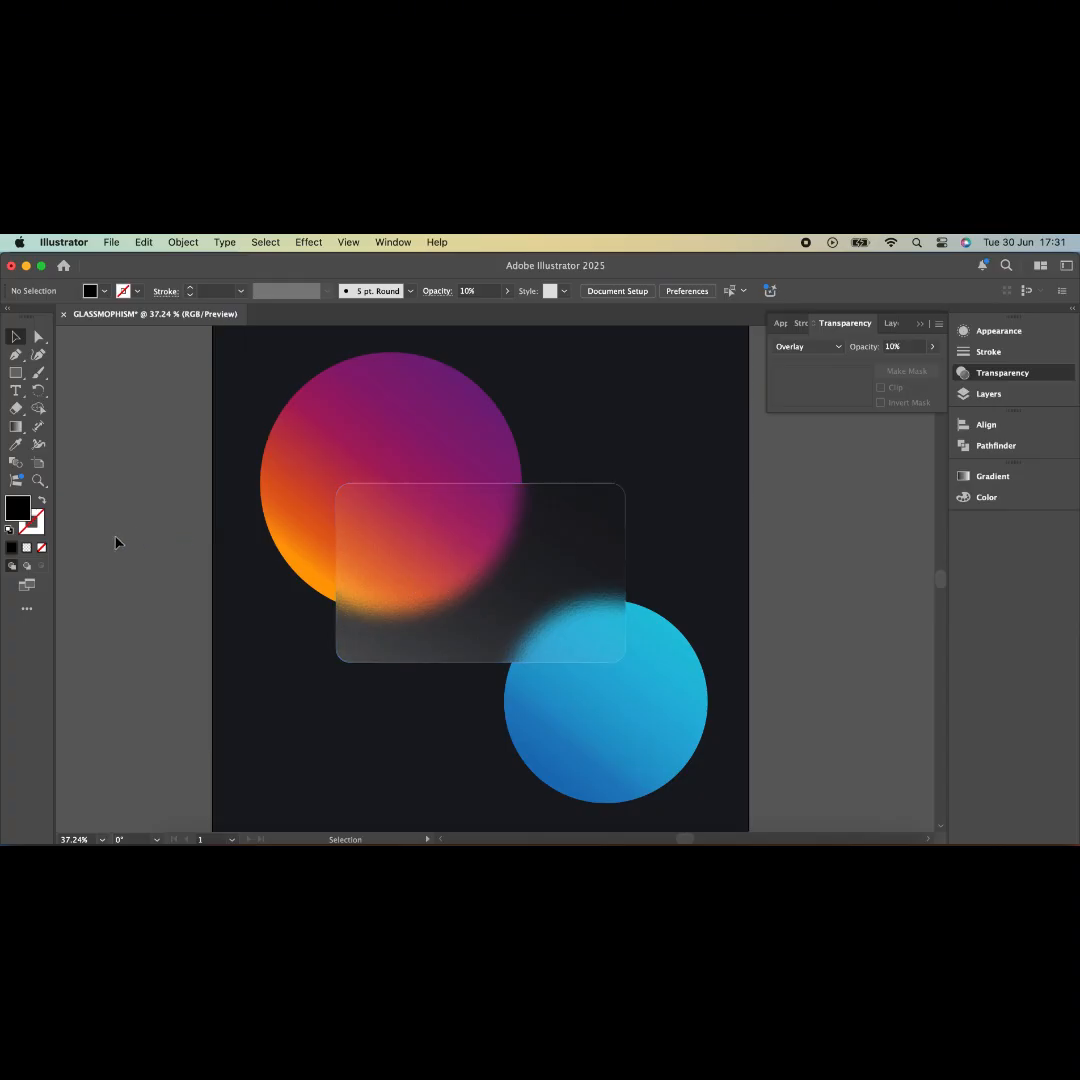
- Make the VISA logo and chip graphic white (#FFFFFF)
click(103, 624)
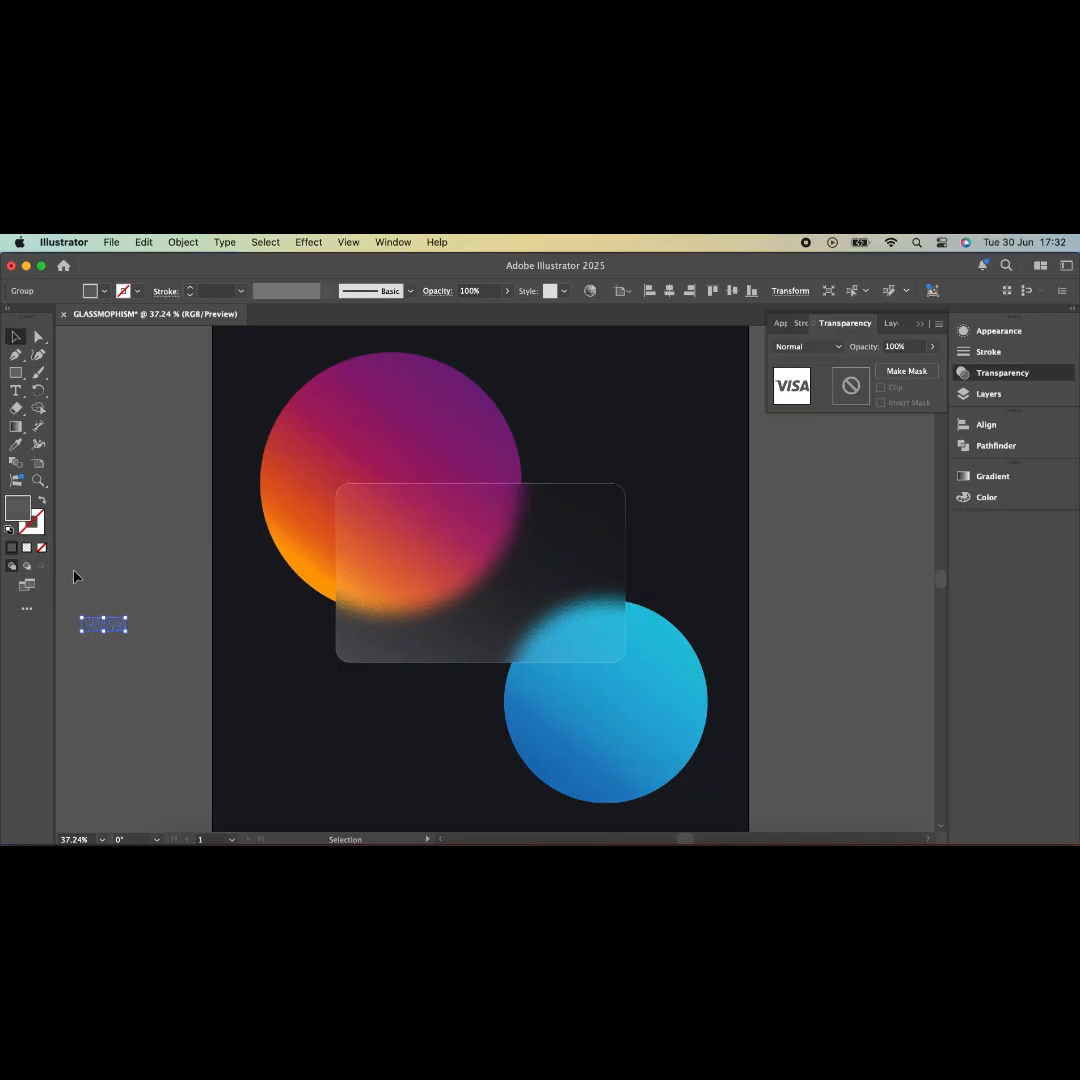
drag(135, 669, 136, 670)
double_click(20, 504)
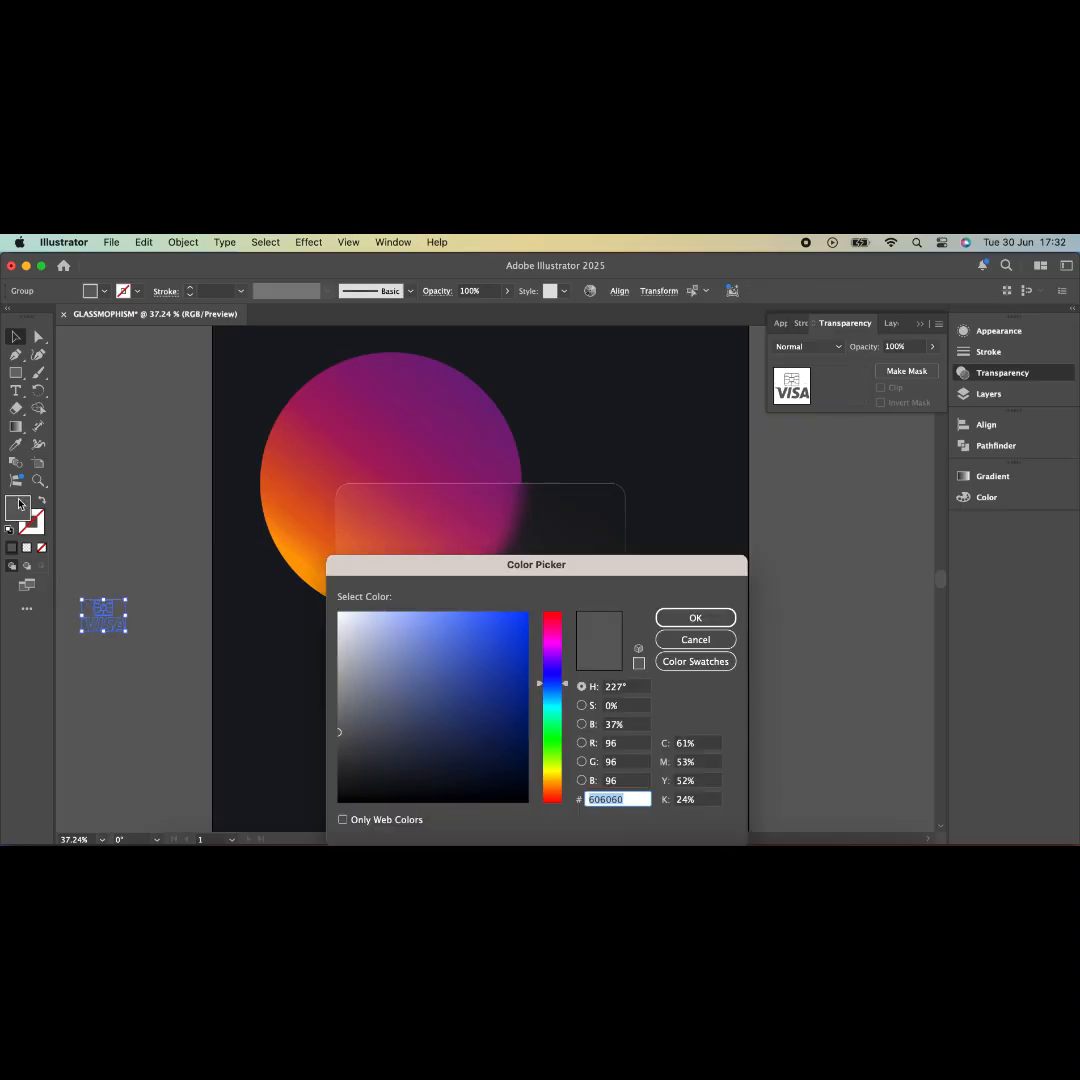
click(339, 614)
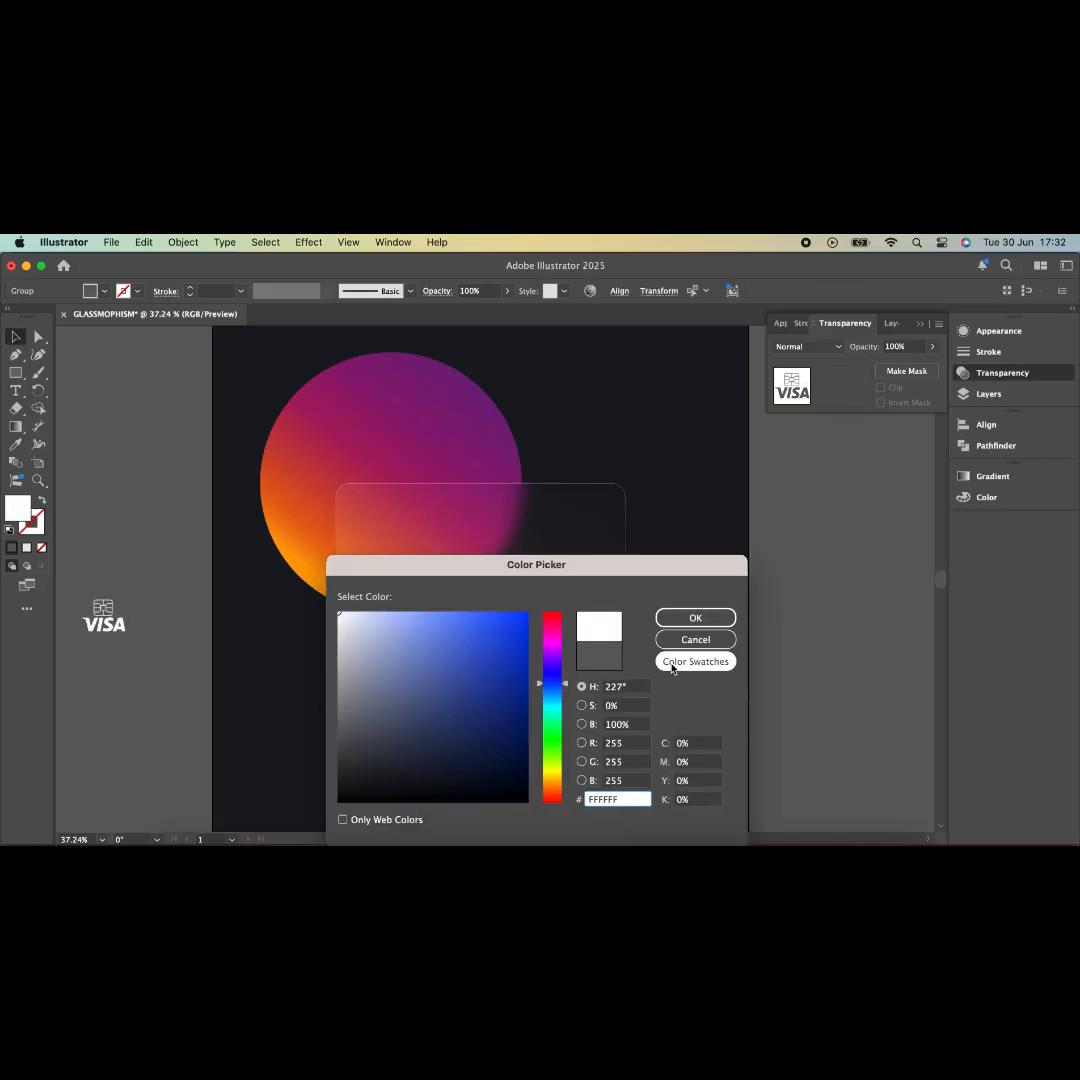
click(719, 614)
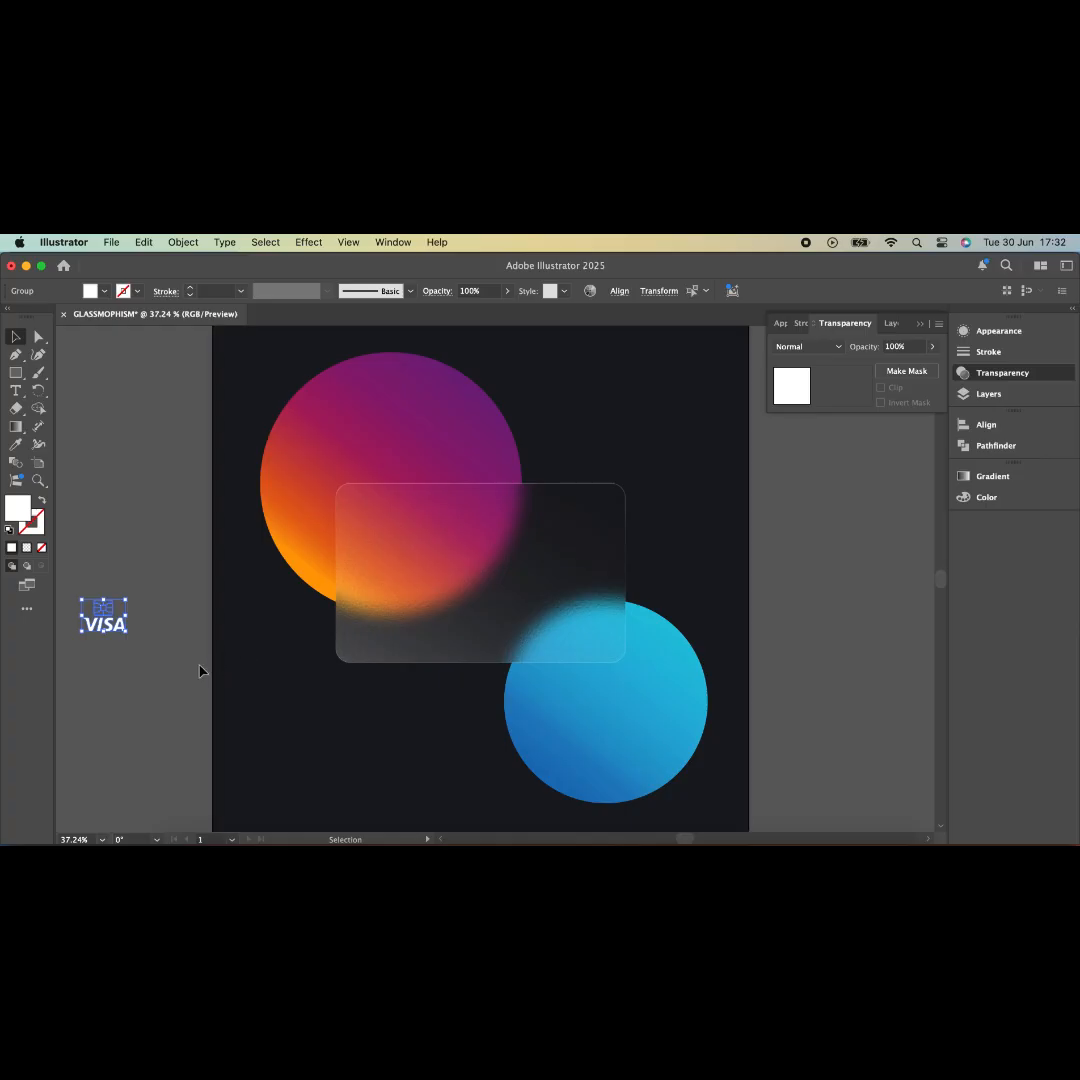
click(131, 651)
- Place the VISA logo in front at the card's top-right and the chip on its left
drag(122, 630, 591, 512)
right_click(591, 512)
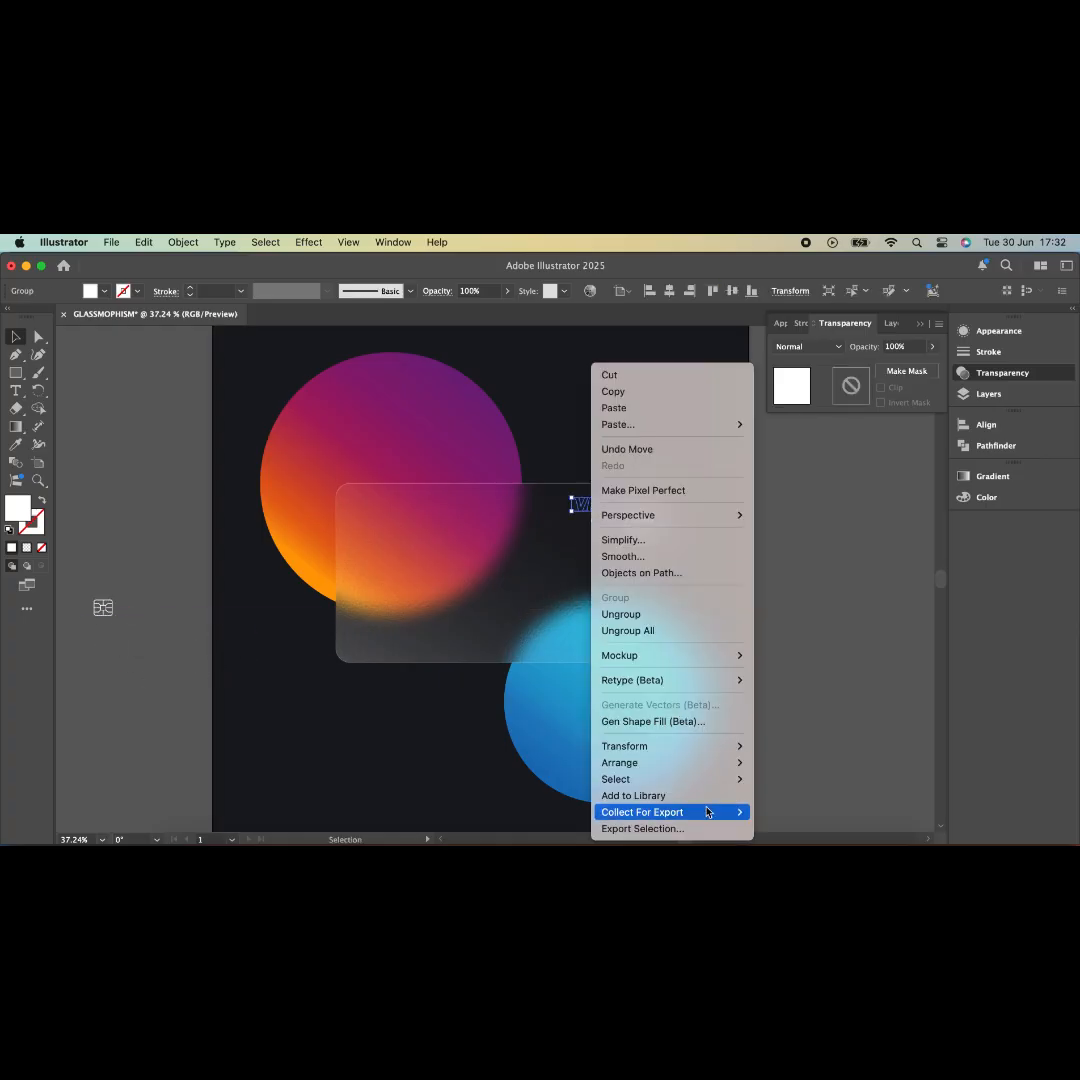
mouse_move(718, 777)
click(792, 753)
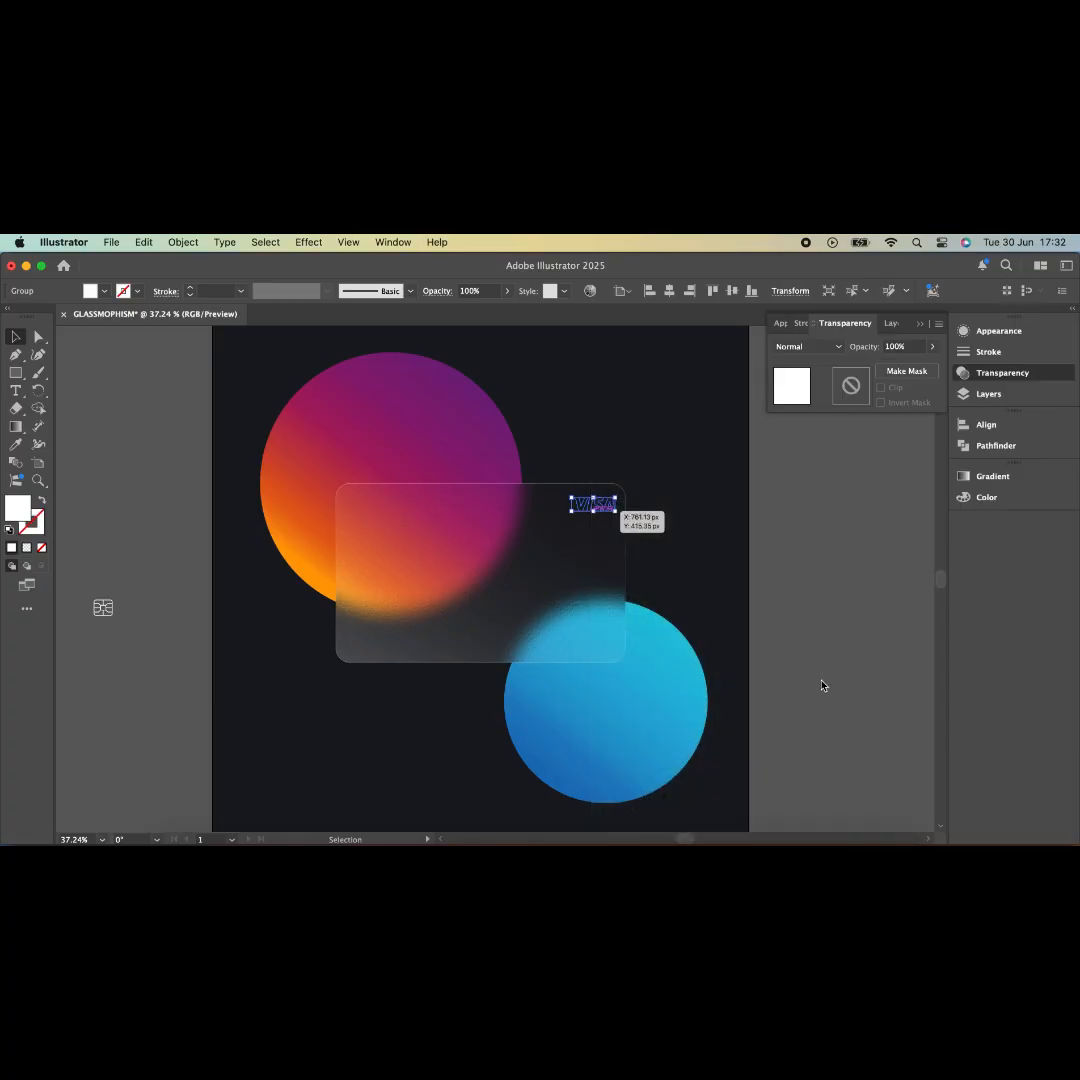
click(823, 681)
drag(111, 605, 364, 570)
click(16, 390)
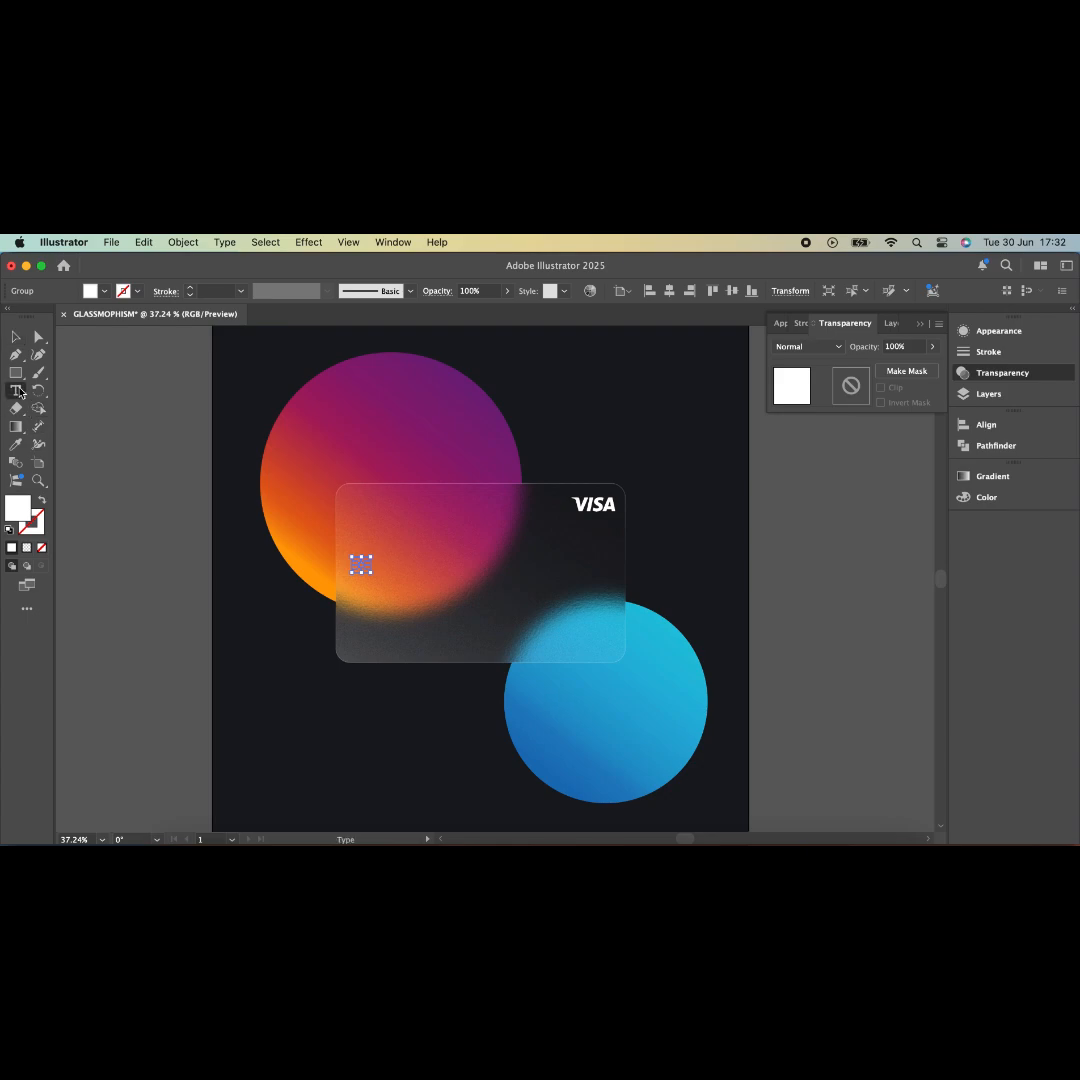
click(363, 601)
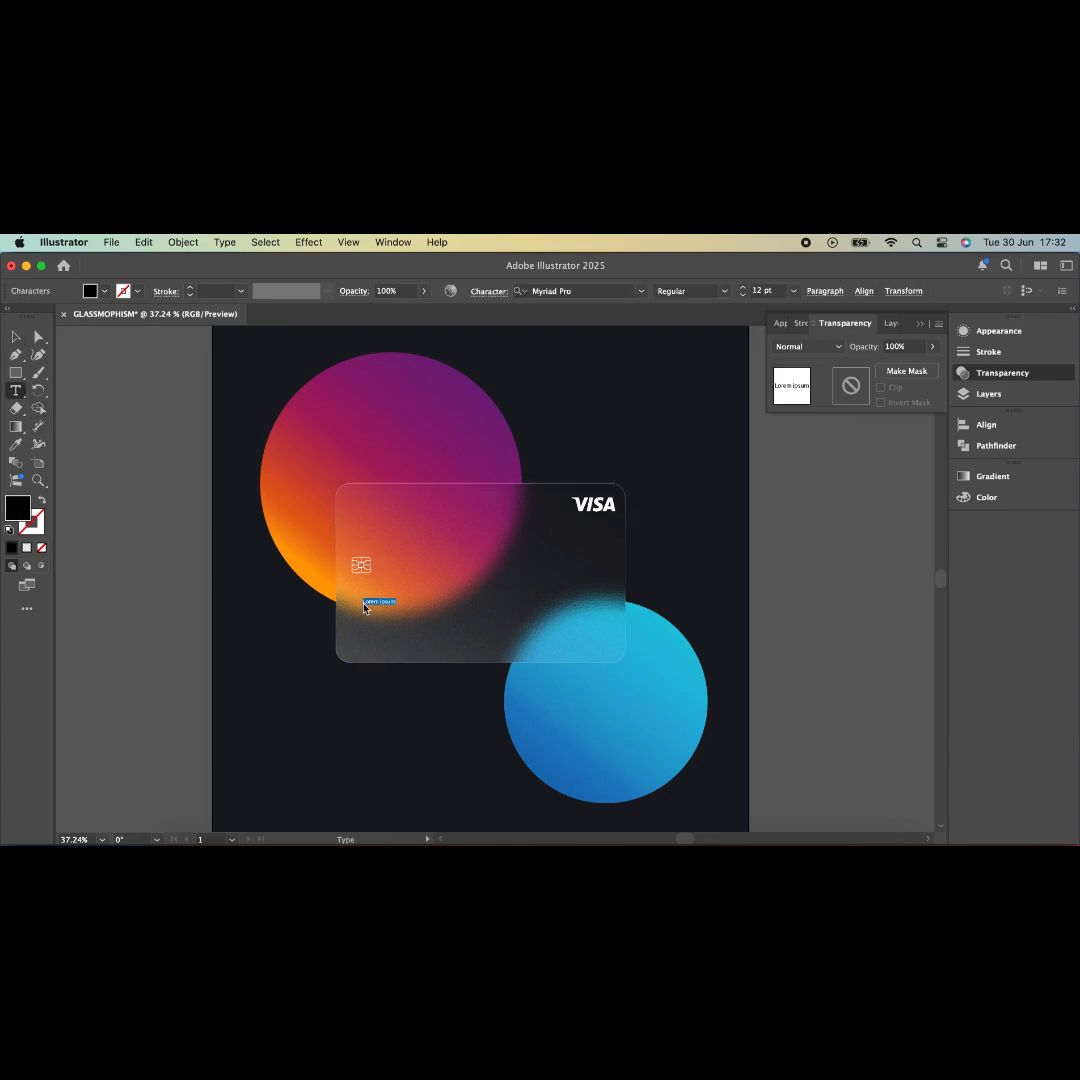
text(1234 5678 9012 345)
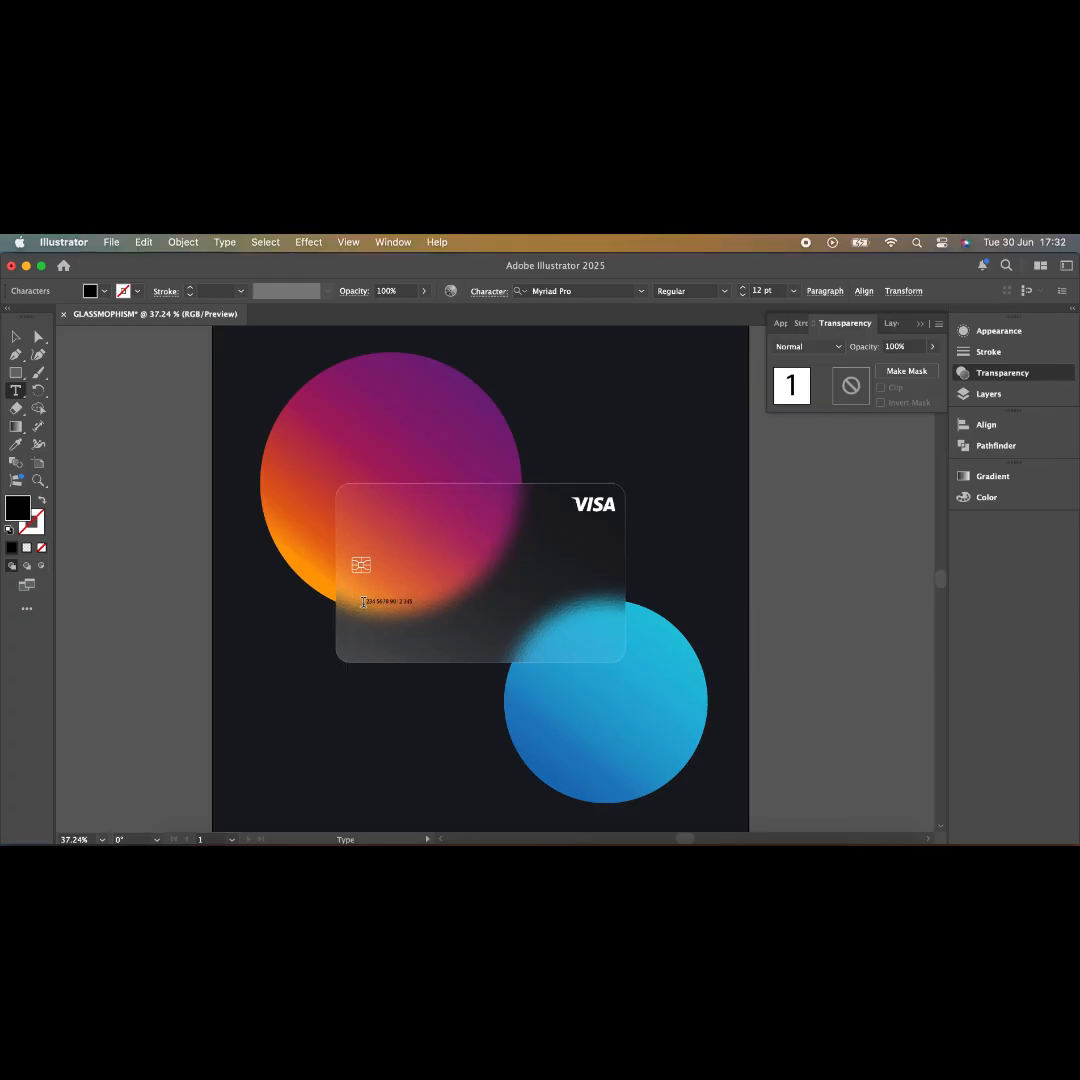
text(6)
key(Escape)
- Set the card number to 48 pt in the Character panel and colour it white
click(392, 242)
scroll(489, 645, down, 5)
mouse_move(626, 712)
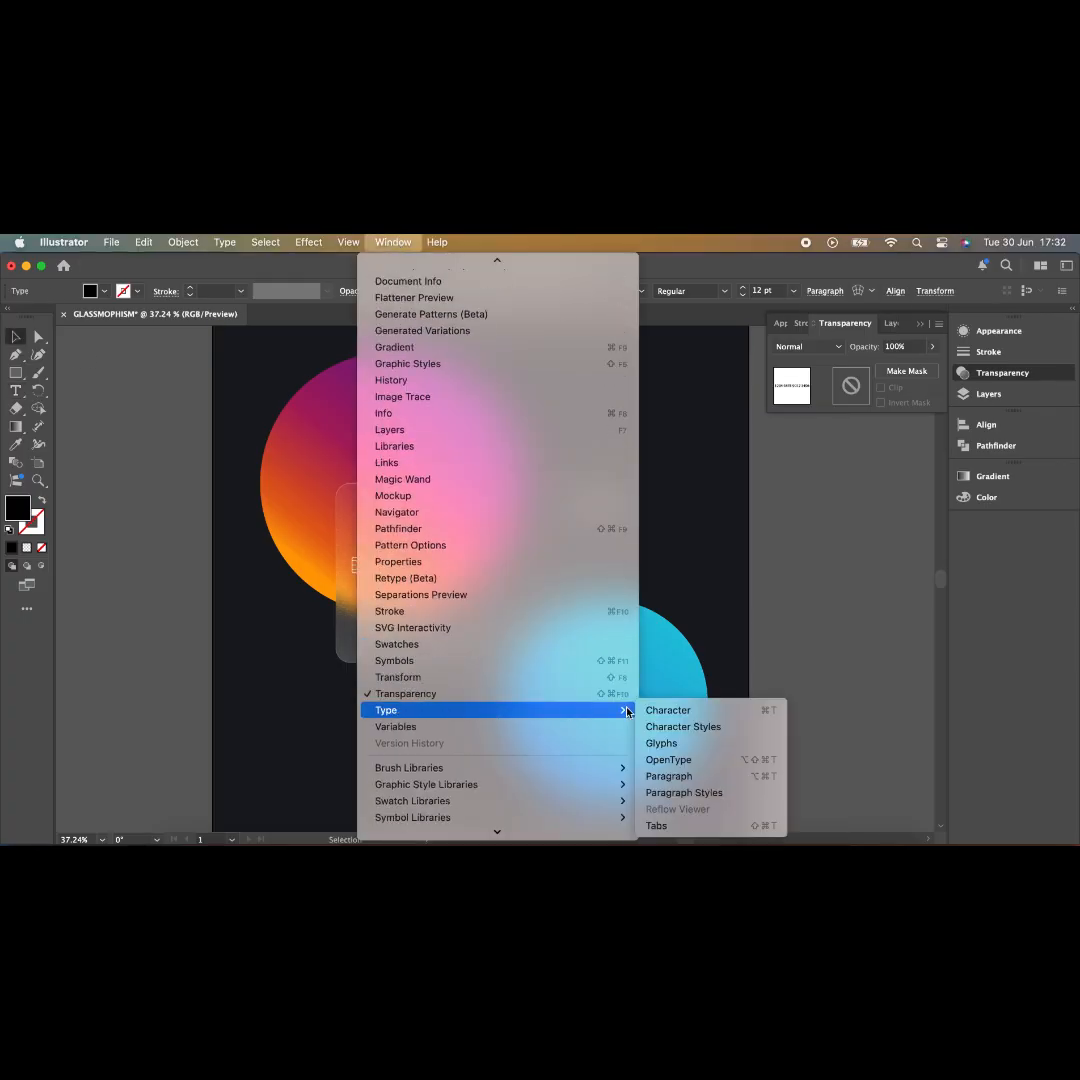
click(668, 710)
drag(622, 518, 803, 441)
click(848, 508)
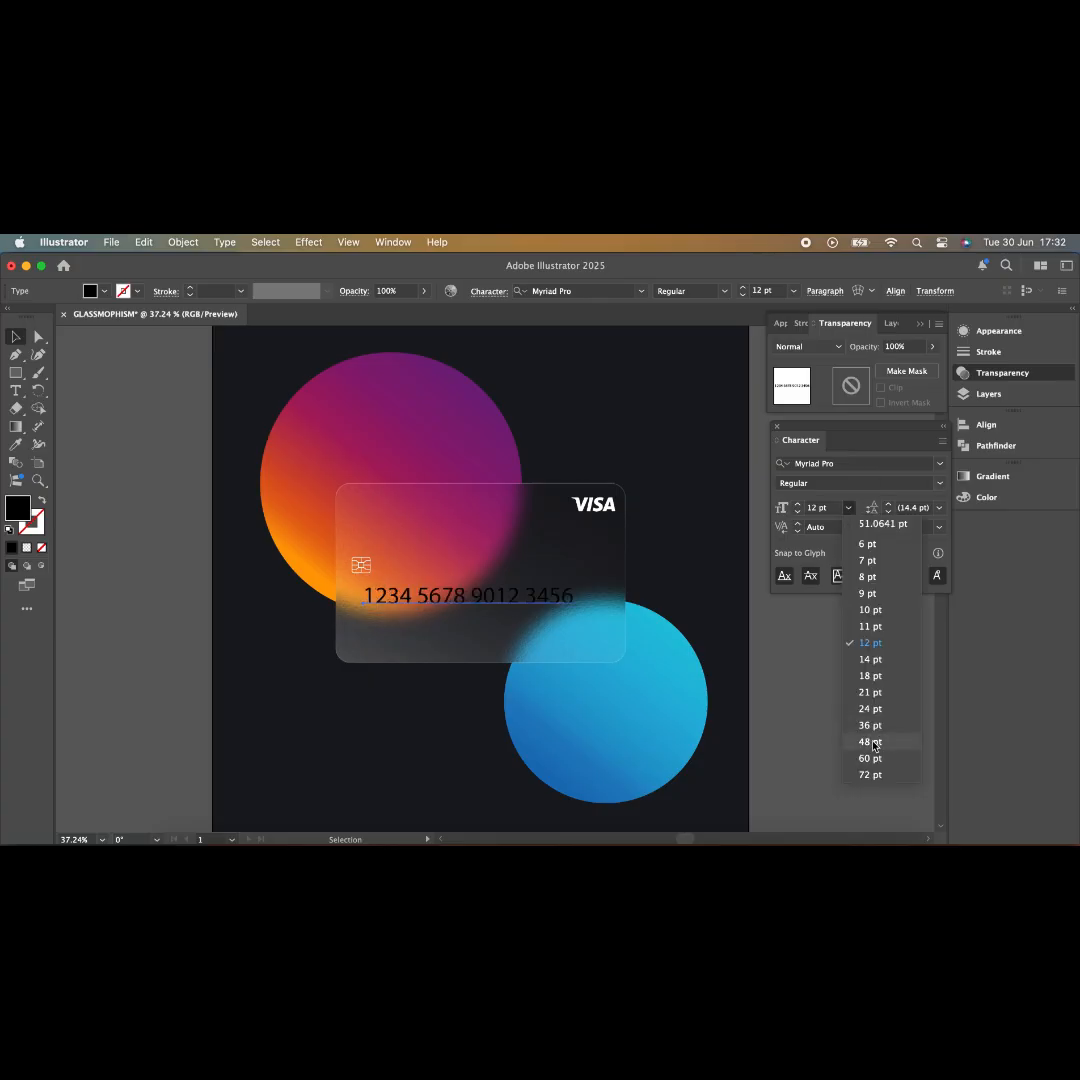
click(873, 744)
click(939, 527)
click(953, 647)
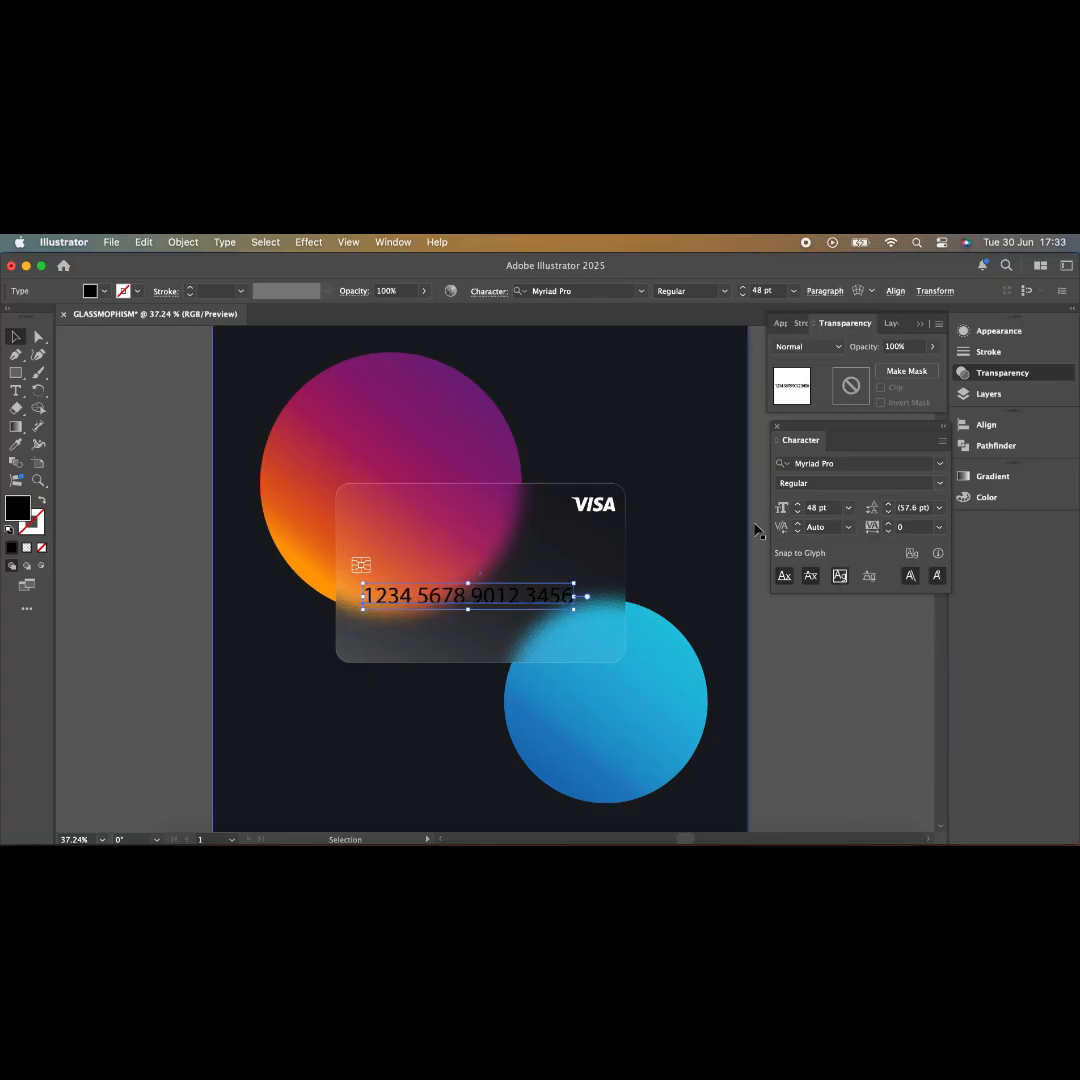
double_click(17, 508)
drag(368, 675, 337, 612)
click(695, 617)
- Nudge the card number into place and widen the gaps between its digit groups
drag(473, 595, 484, 592)
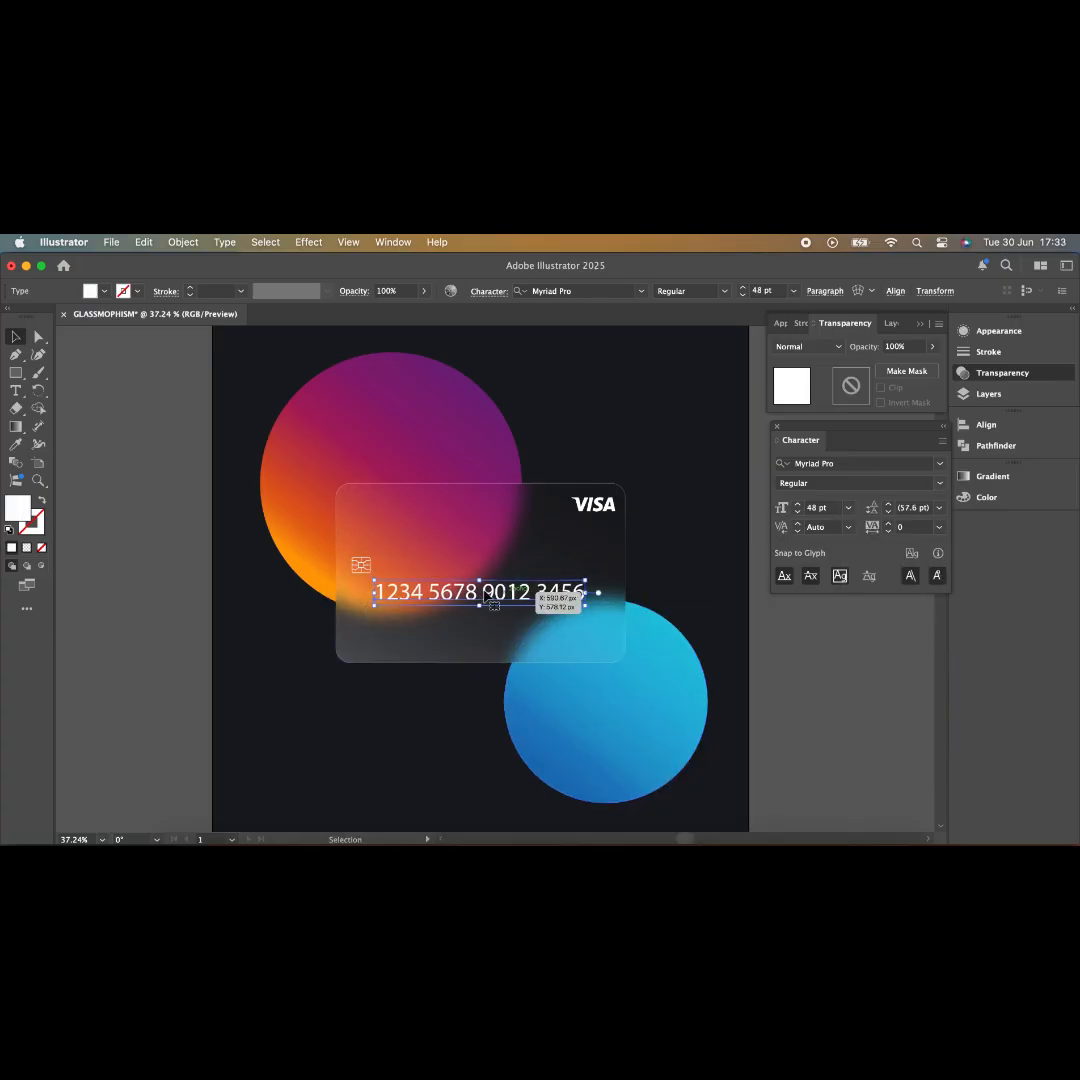
double_click(427, 592)
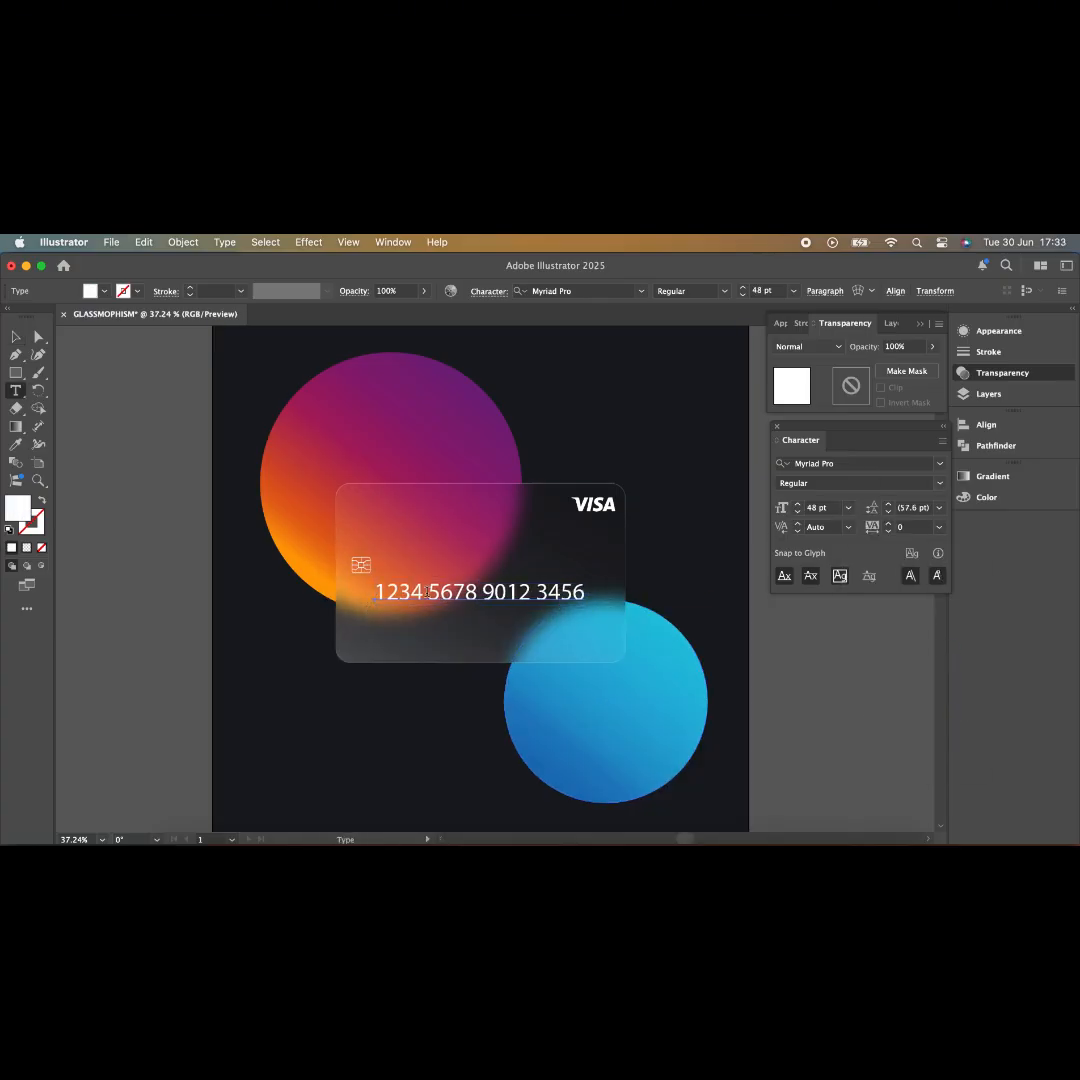
click(494, 592)
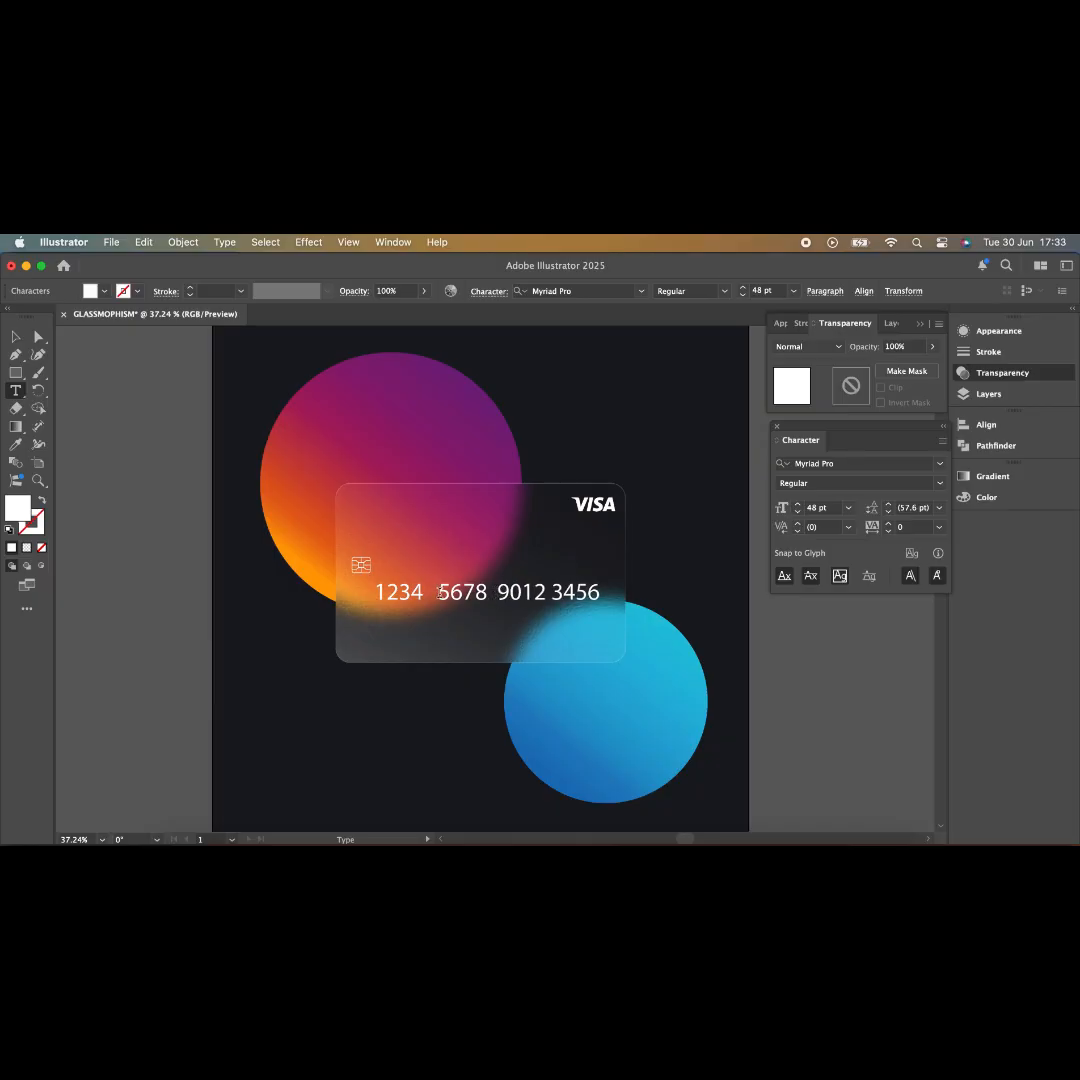
click(438, 593)
key(BackSpace)
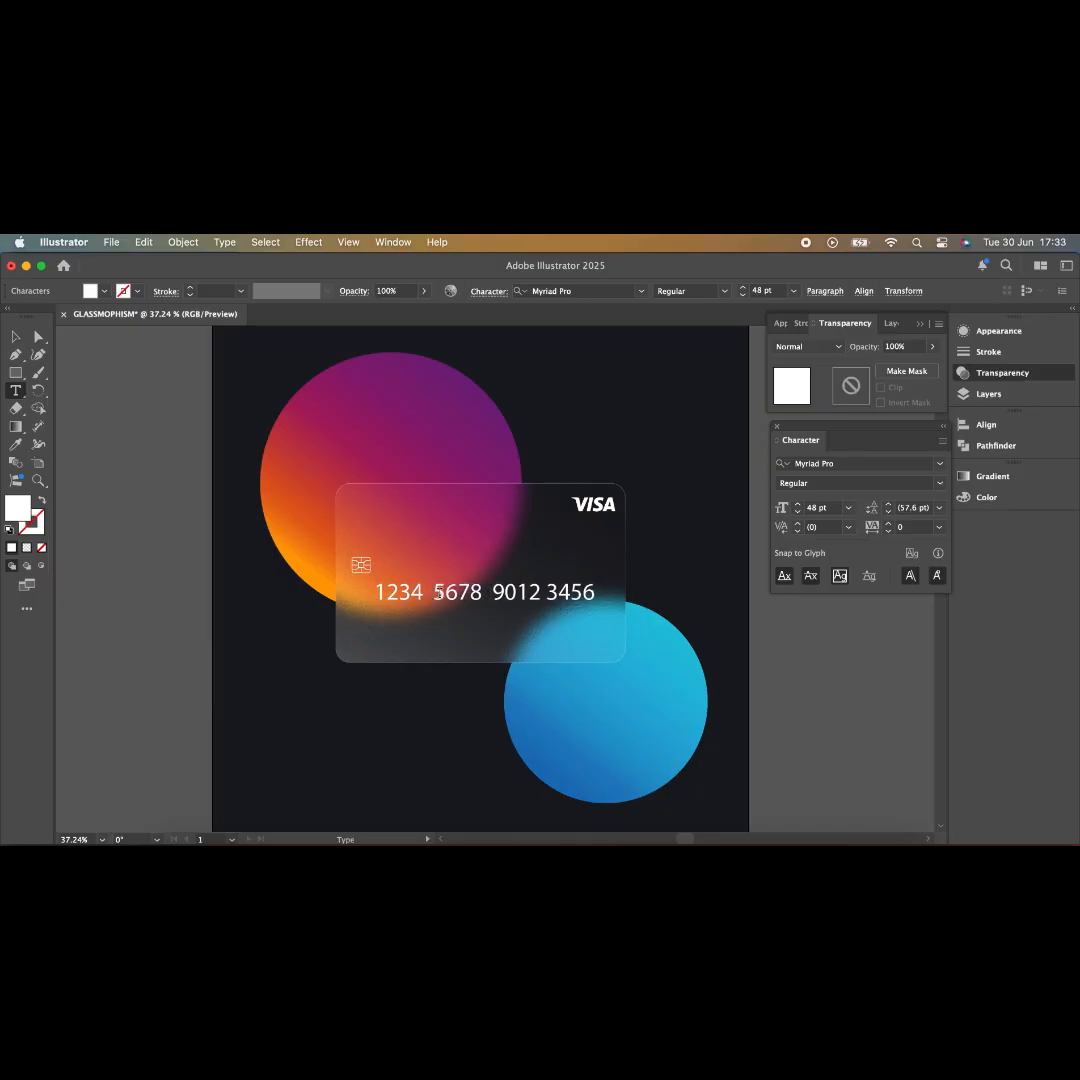
click(545, 592)
click(16, 337)
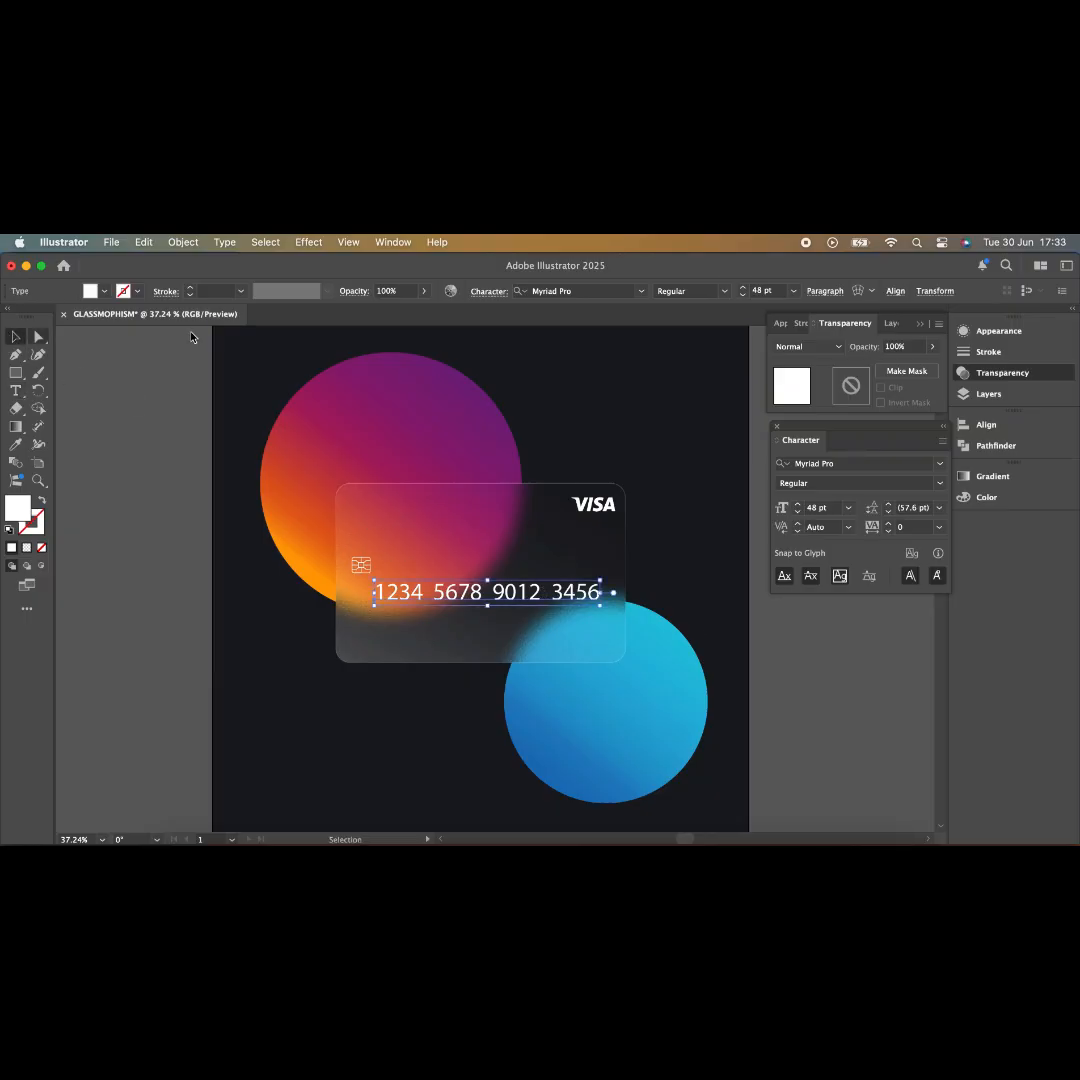
- Centre the card number horizontally on the card and nudge it slightly lower
click(995, 426)
click(805, 457)
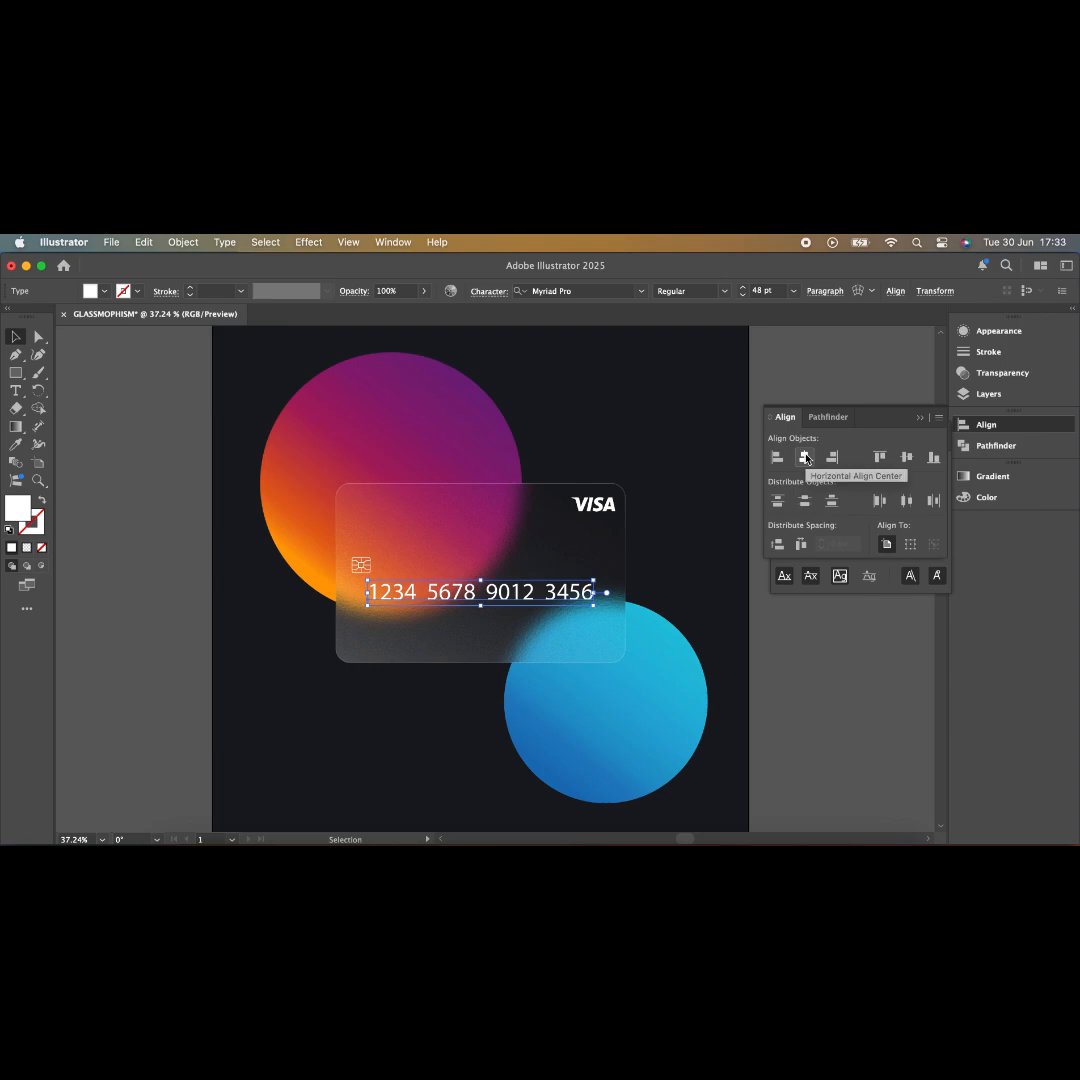
click(827, 695)
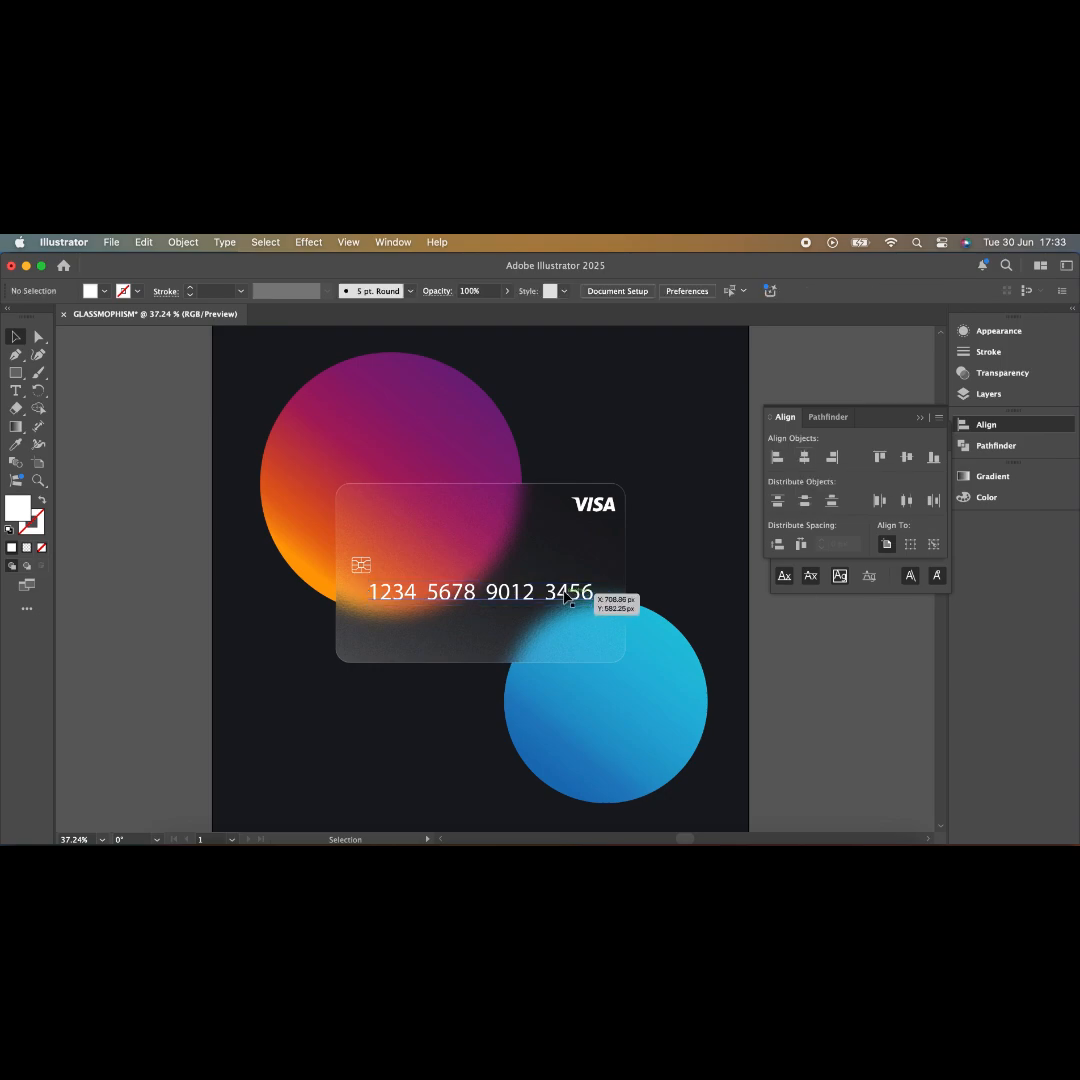
drag(565, 597, 565, 607)
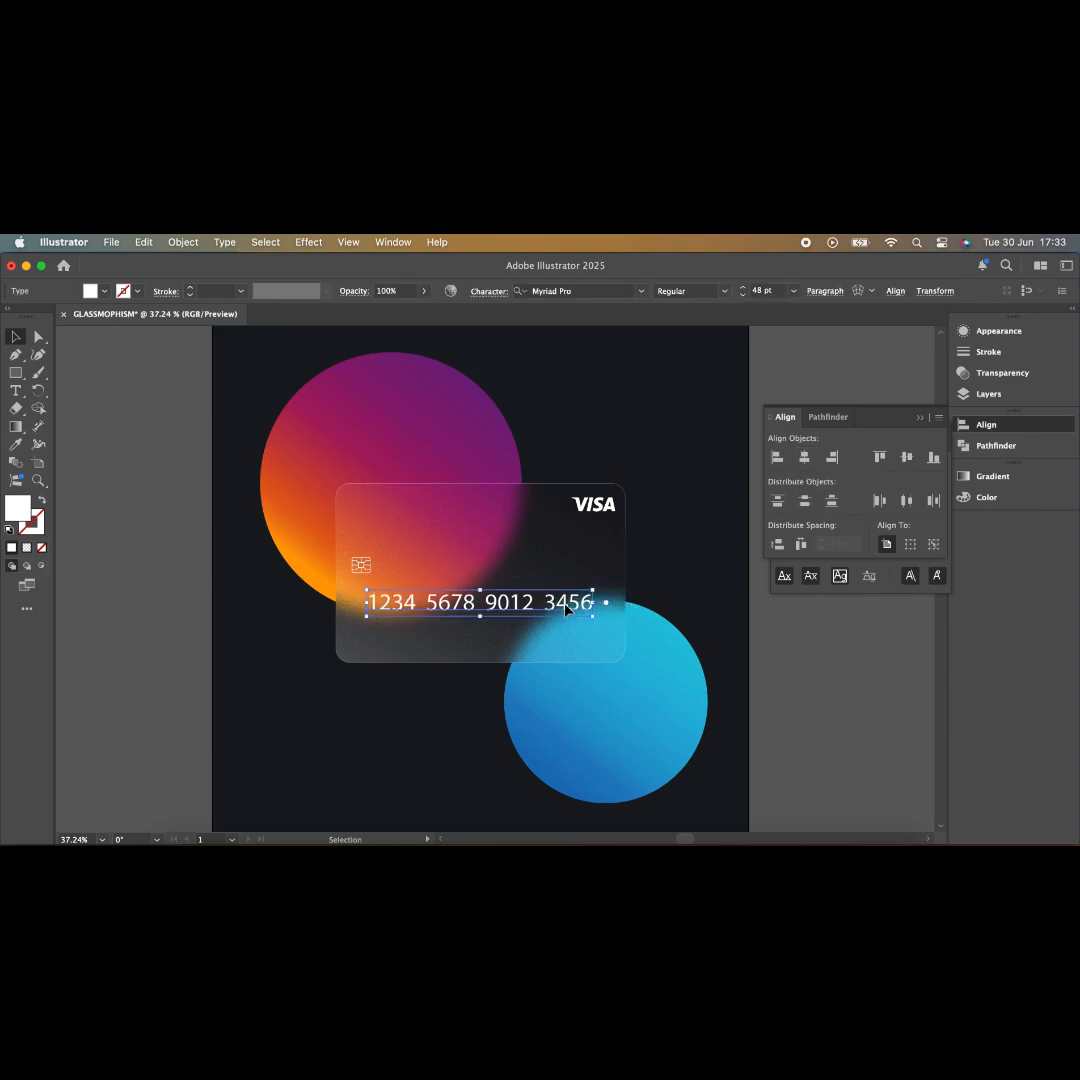
click(845, 696)
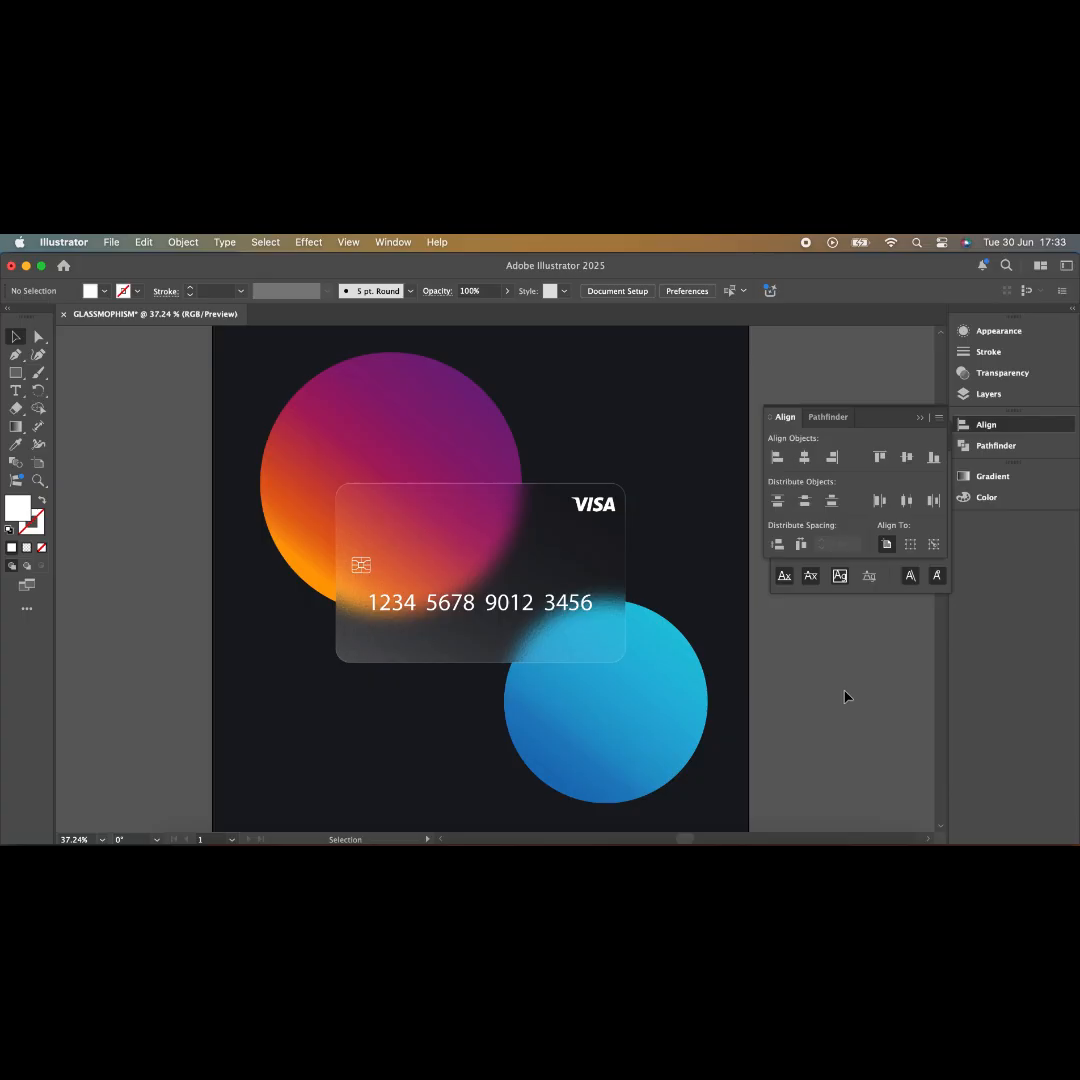
- Add the cardholder name below the card number in white at a smaller font size
click(15, 390)
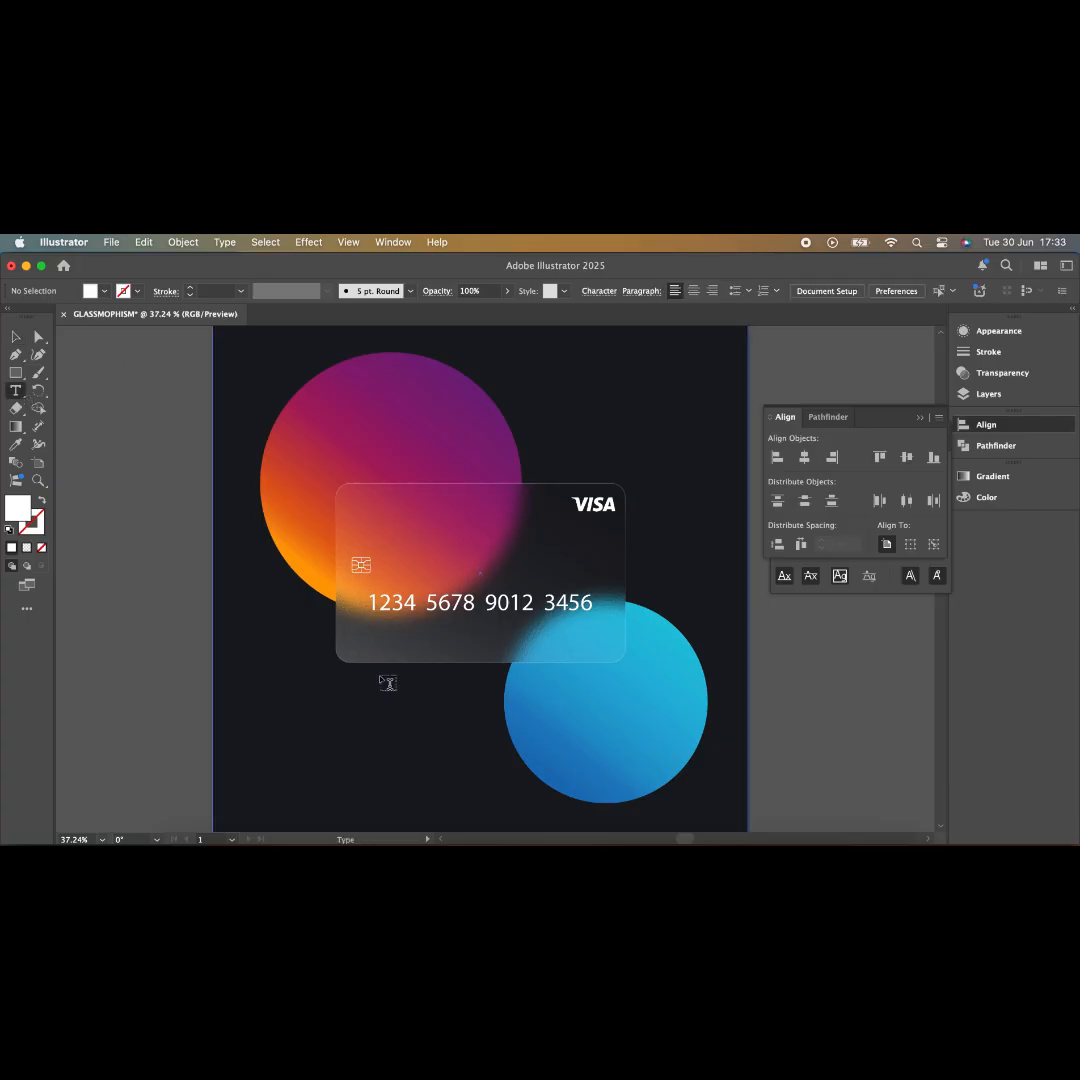
click(378, 640)
text(Jane Doe)
key(Escape)
double_click(17, 508)
click(694, 617)
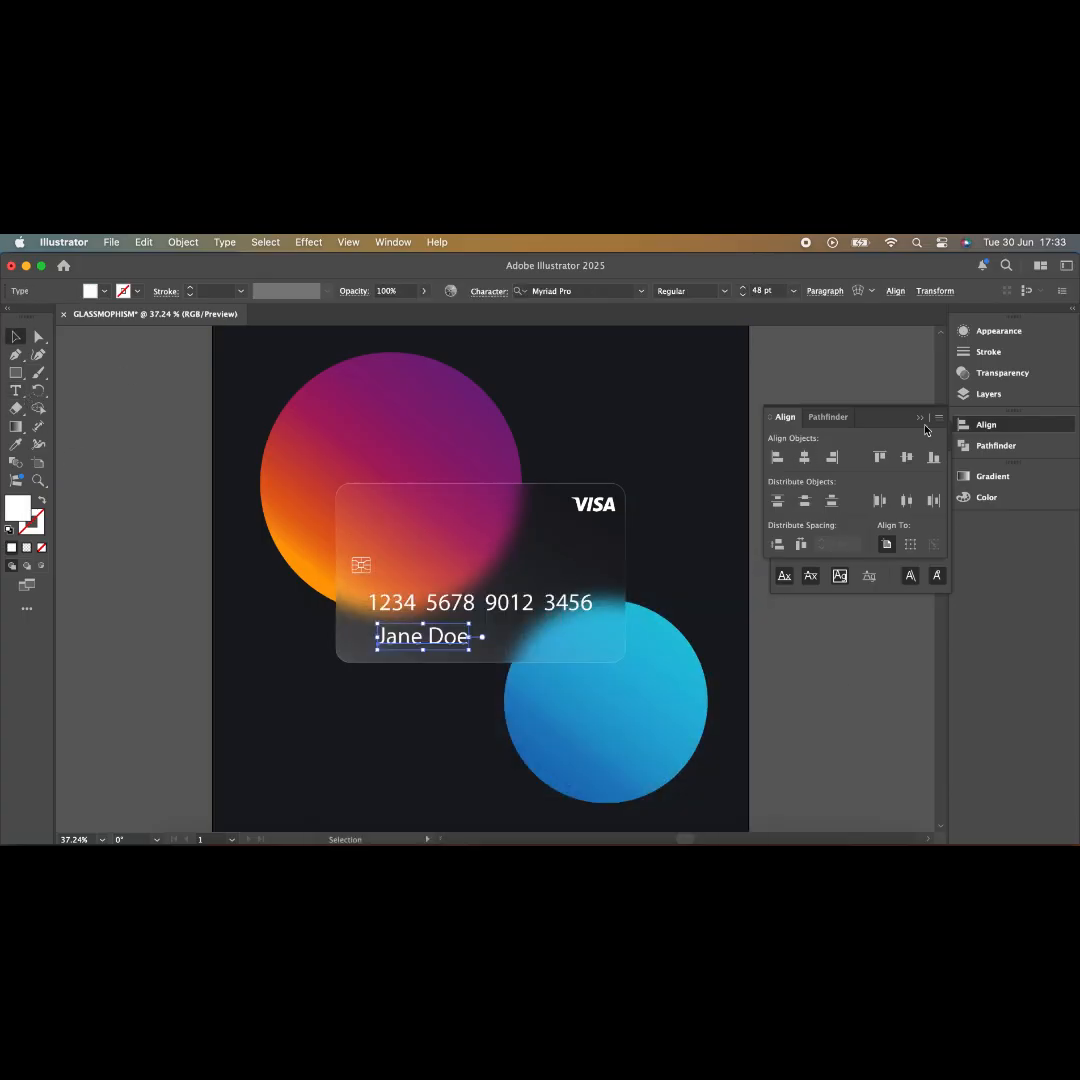
key(super+t)
click(848, 506)
click(872, 711)
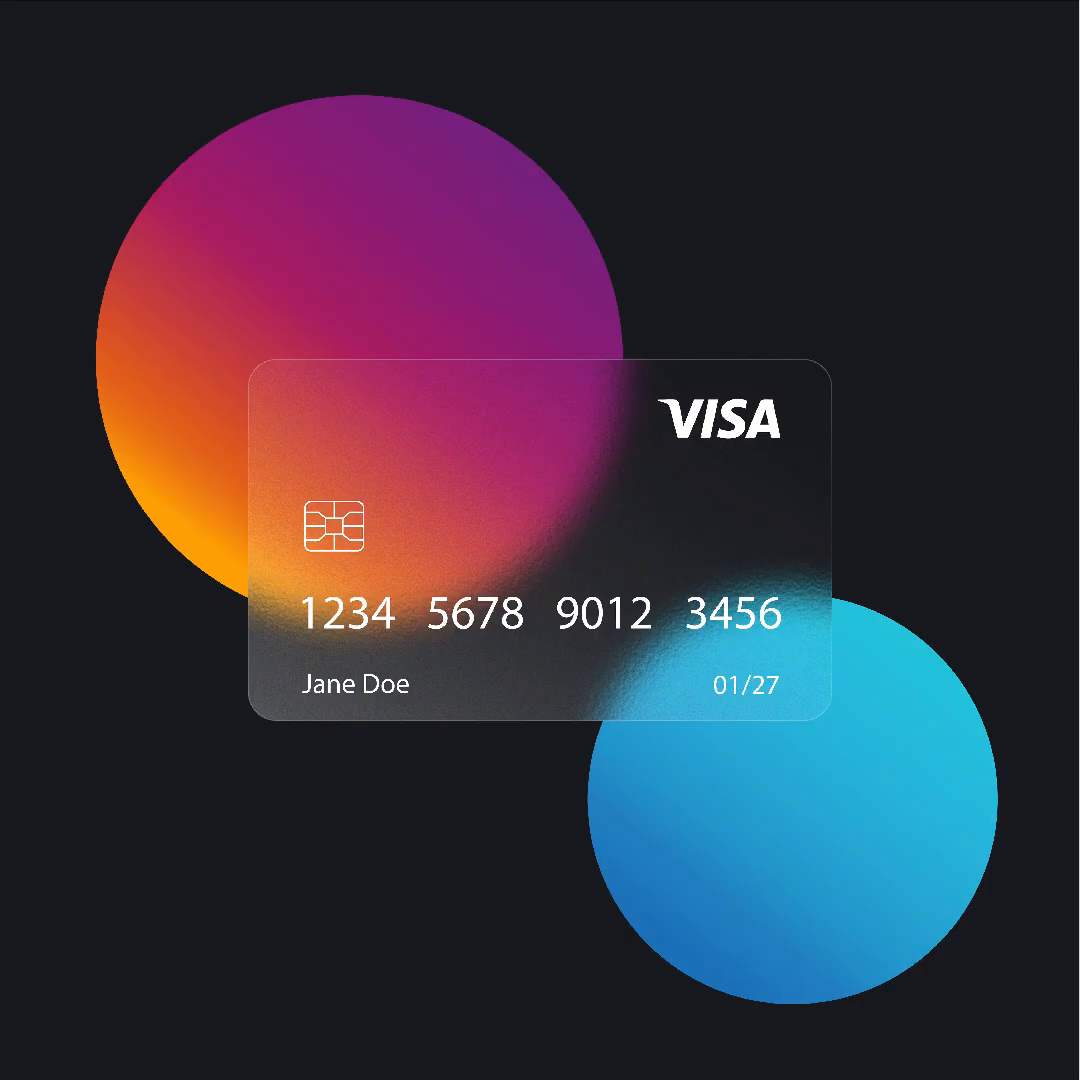